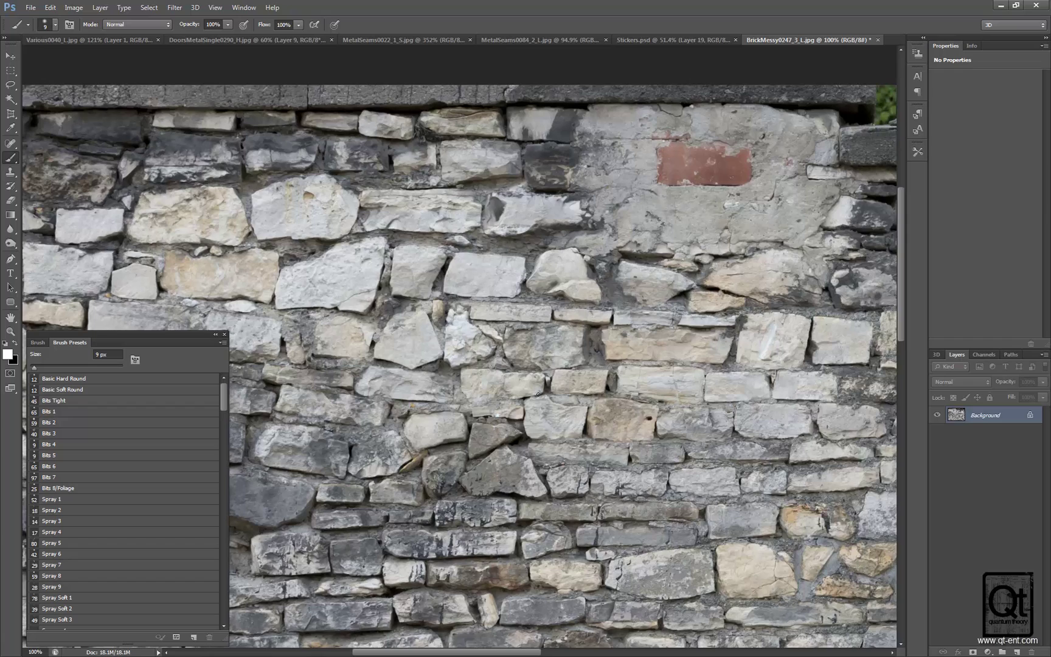
Examine the stone wall photo across its full width at different magnifications, including the stones, mortar joints and plastered brick patch.
{"action": "left_click_drag", "start_coordinate": [534, 406], "coordinate": [528, 311]}
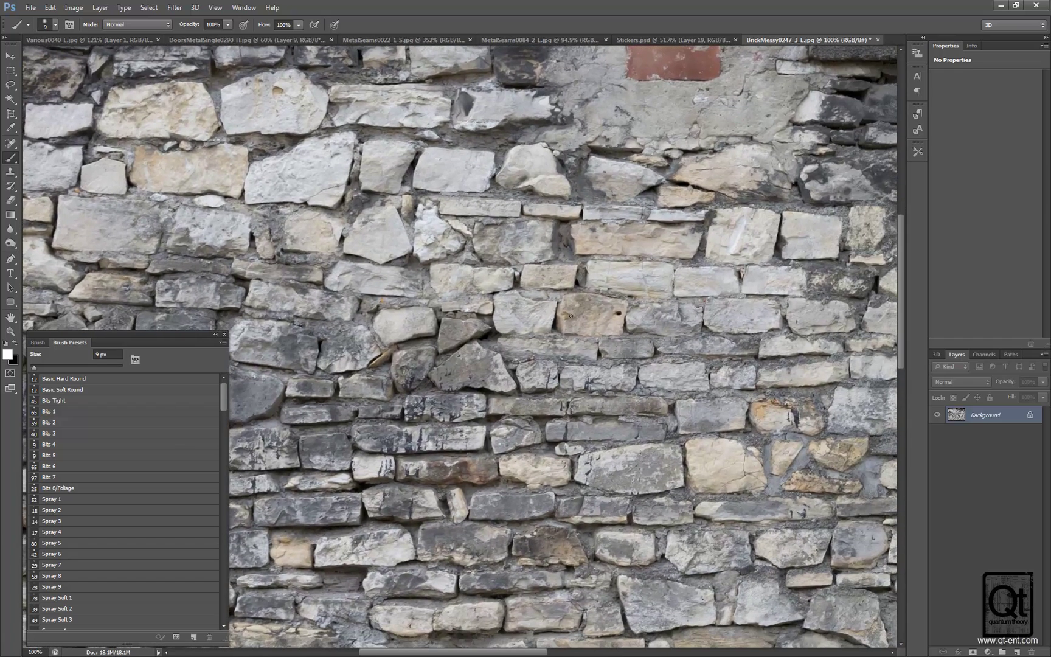
{"action": "scroll", "coordinate": [504, 305], "scroll_direction": "right", "scroll_amount": 1}
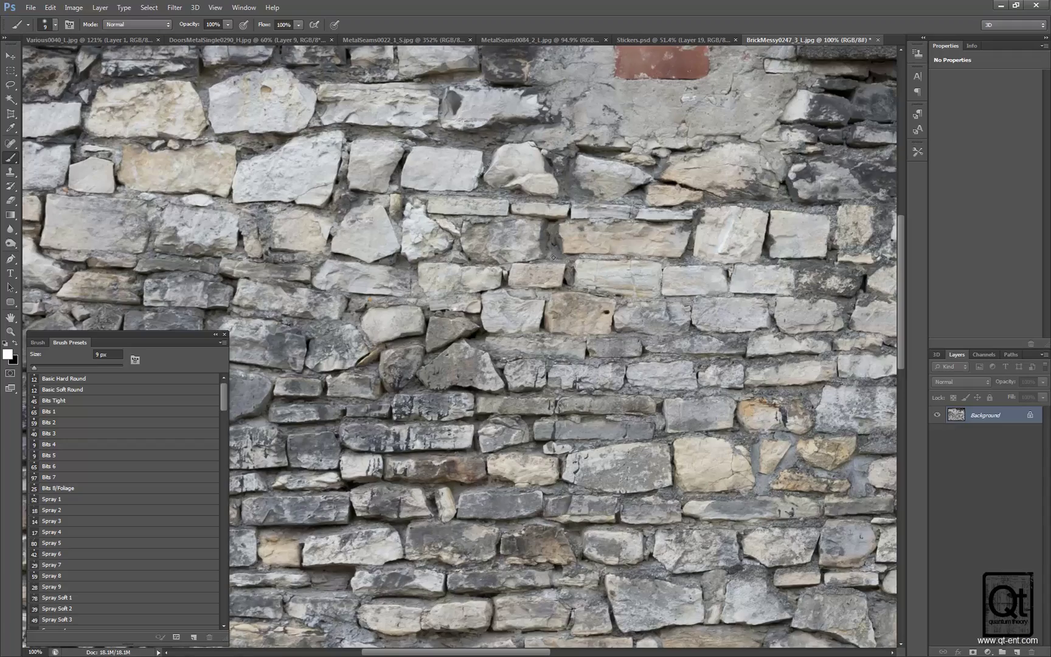
{"action": "left_click", "coordinate": [529, 284], "text": "alt"}
{"action": "left_click", "coordinate": [553, 347], "text": "alt"}
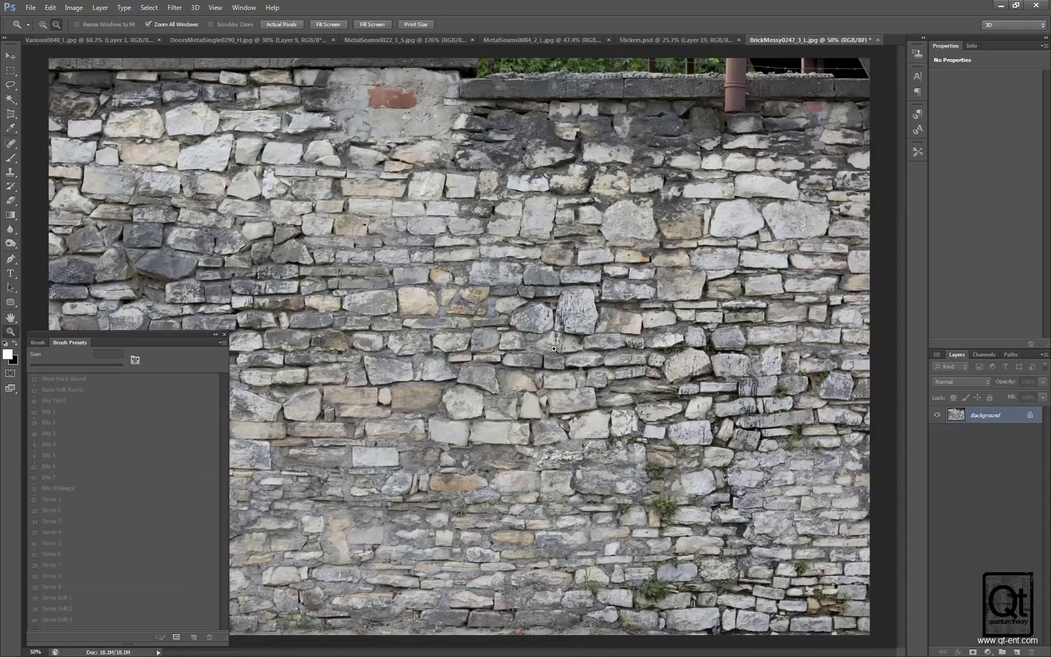
{"action": "left_click", "coordinate": [483, 314], "text": "ctrl"}
{"action": "mouse_move", "coordinate": [468, 274]}
{"action": "left_mouse_down"}
{"action": "mouse_move", "coordinate": [591, 279]}
{"action": "mouse_move", "coordinate": [569, 238]}
{"action": "left_mouse_up"}
{"action": "key", "text": "b"}
{"action": "left_click", "coordinate": [513, 292], "text": "alt"}
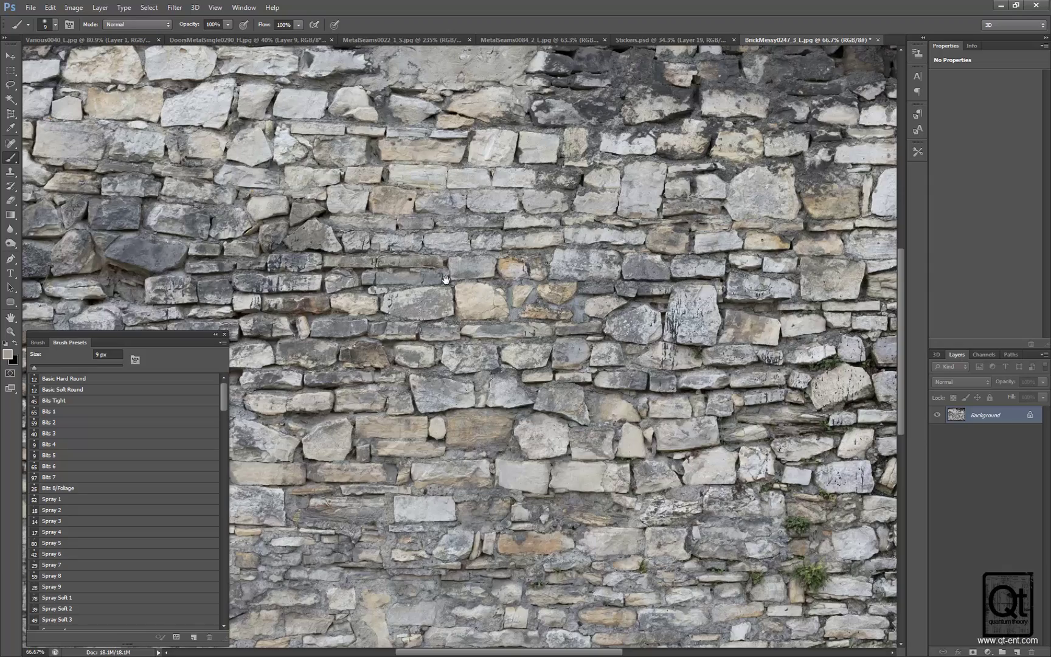
{"action": "mouse_move", "coordinate": [392, 217]}
{"action": "left_mouse_down"}
{"action": "mouse_move", "coordinate": [489, 298]}
{"action": "mouse_move", "coordinate": [434, 278]}
{"action": "left_mouse_up"}
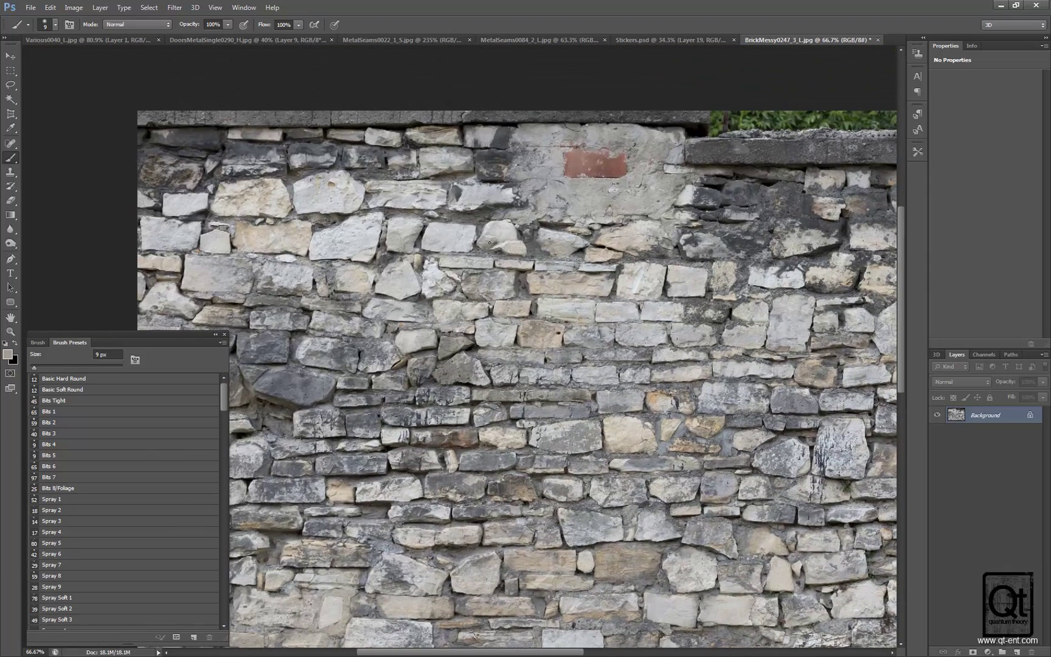
{"action": "left_click_drag", "start_coordinate": [574, 376], "coordinate": [509, 292]}
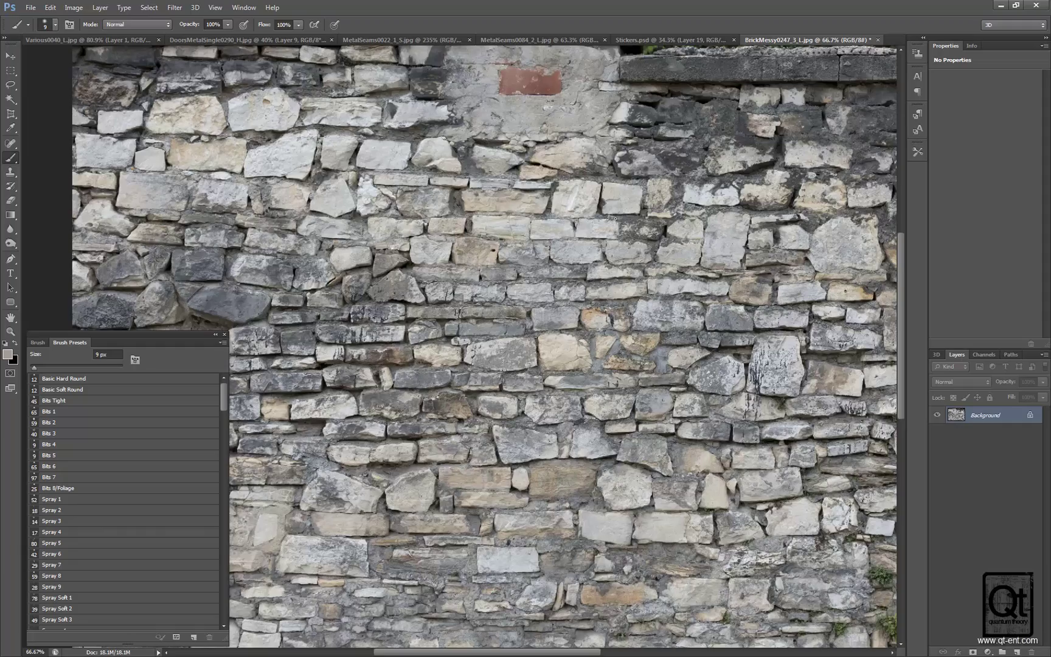
{"action": "scroll", "coordinate": [615, 218], "scroll_direction": "down", "scroll_amount": 4}
{"action": "scroll", "coordinate": [615, 218], "scroll_direction": "right", "scroll_amount": 3}
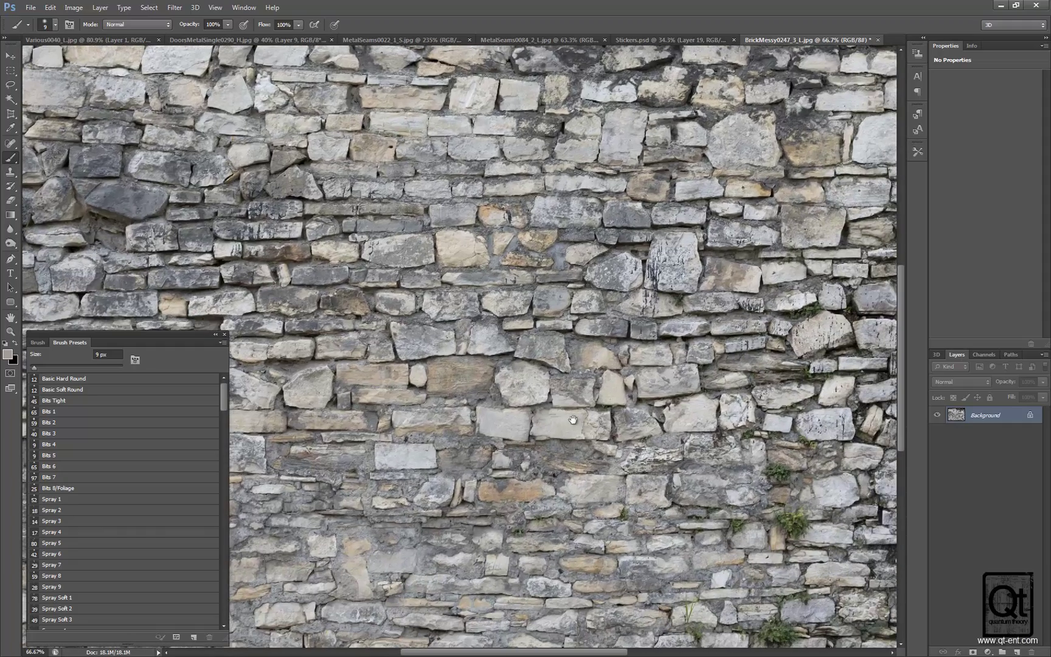
{"action": "left_click_drag", "start_coordinate": [573, 420], "coordinate": [496, 348]}
{"action": "left_click_drag", "start_coordinate": [616, 255], "coordinate": [469, 426]}
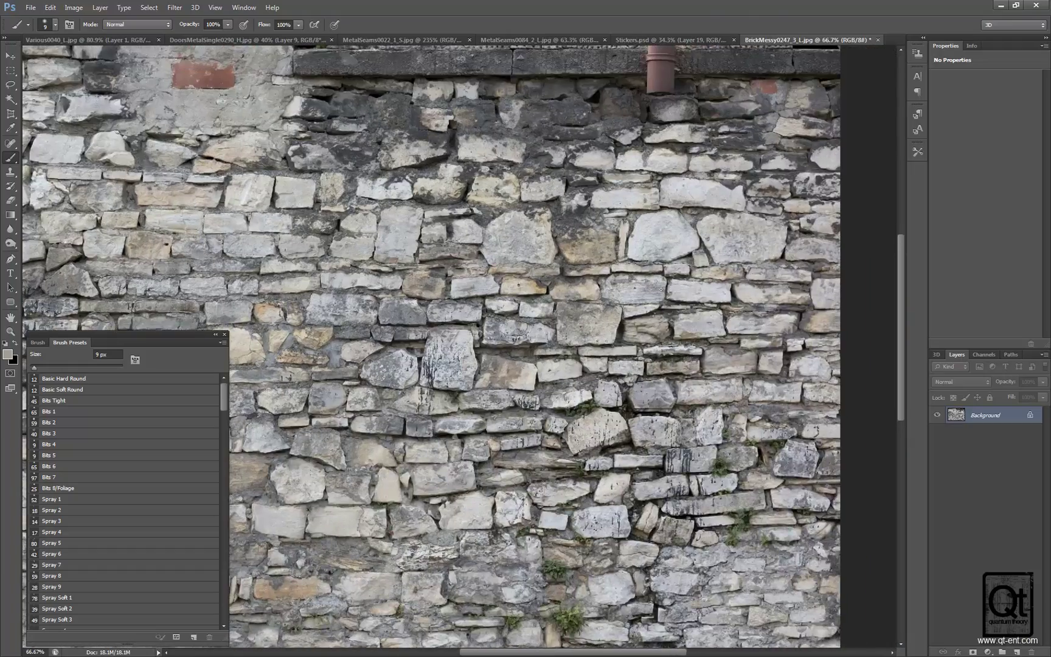
{"action": "left_click_drag", "start_coordinate": [442, 245], "coordinate": [723, 279]}
{"action": "left_click_drag", "start_coordinate": [430, 275], "coordinate": [566, 313]}
{"action": "key", "text": "z"}
{"action": "left_click", "coordinate": [511, 320], "text": "alt"}
{"action": "left_click", "coordinate": [424, 244]}
{"action": "left_click", "coordinate": [421, 256]}
{"action": "left_click_drag", "start_coordinate": [698, 385], "coordinate": [528, 337]}
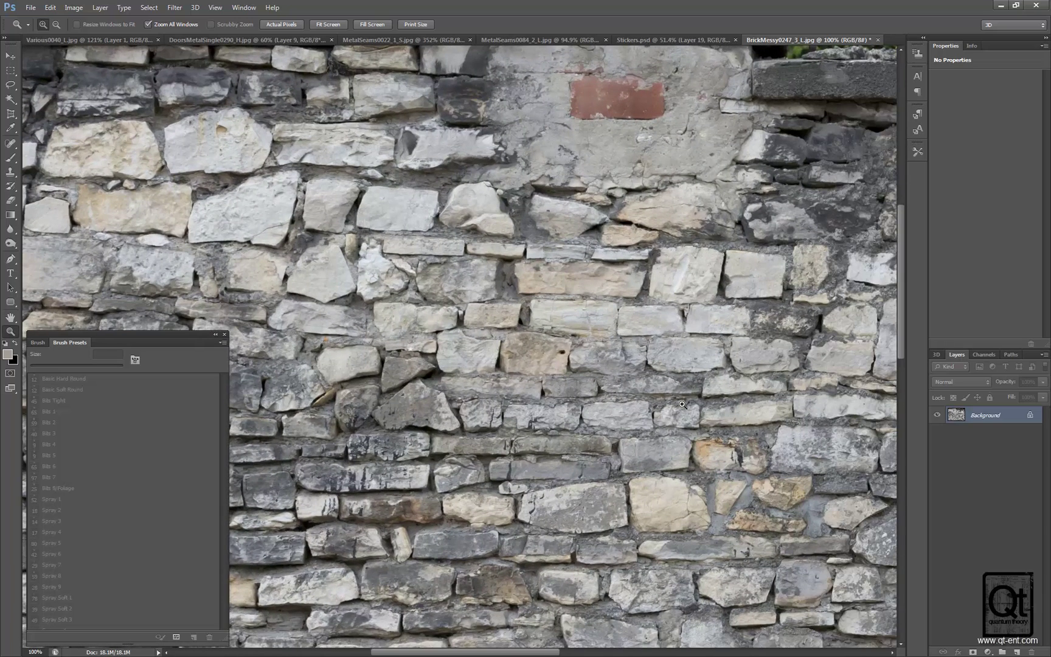
Duplicate the Background layer and apply the Accented Edges filter with edge width 1, edge brightness 9 and smoothness 1.
{"action": "left_click_drag", "start_coordinate": [1003, 414], "coordinate": [1017, 651]}
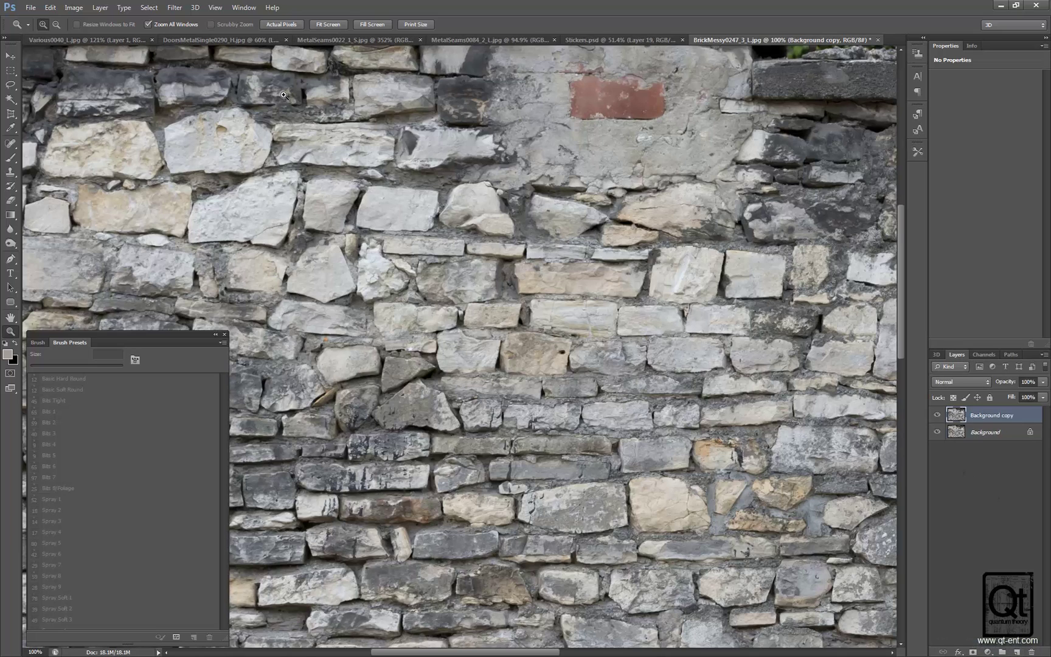
{"action": "left_click", "coordinate": [174, 7]}
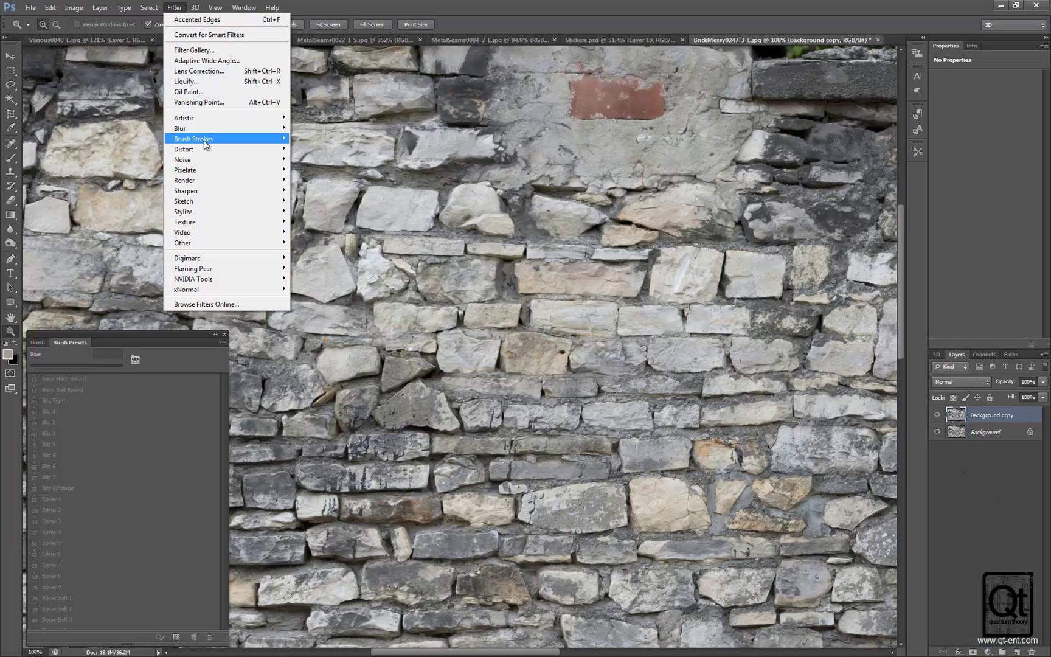
{"action": "mouse_move", "coordinate": [205, 142]}
{"action": "left_click", "coordinate": [137, 142]}
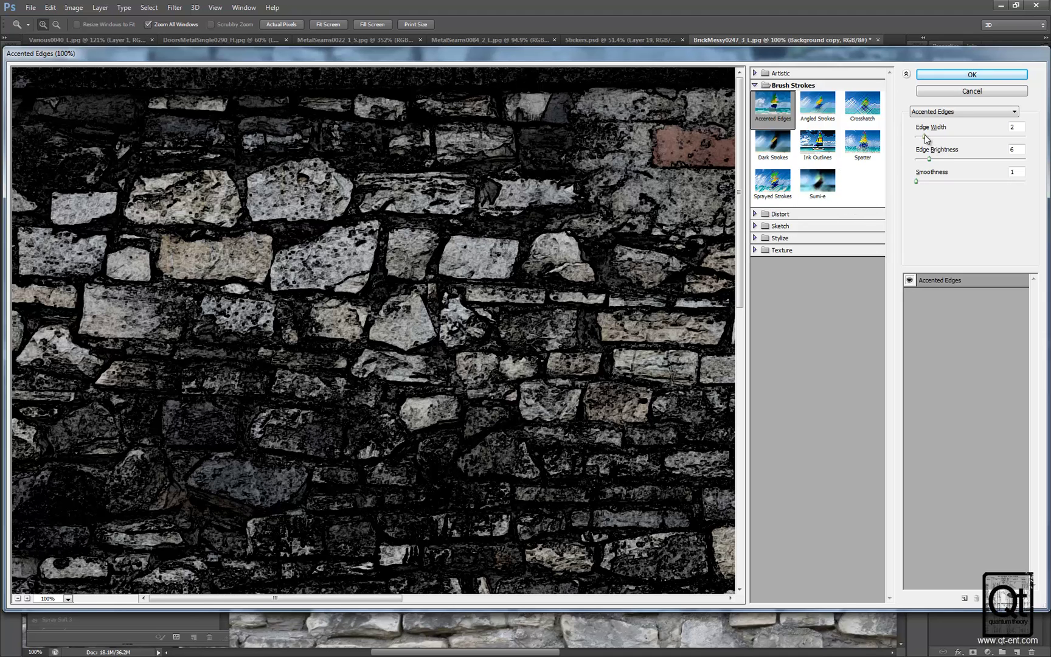
{"action": "left_click_drag", "start_coordinate": [925, 137], "coordinate": [918, 136]}
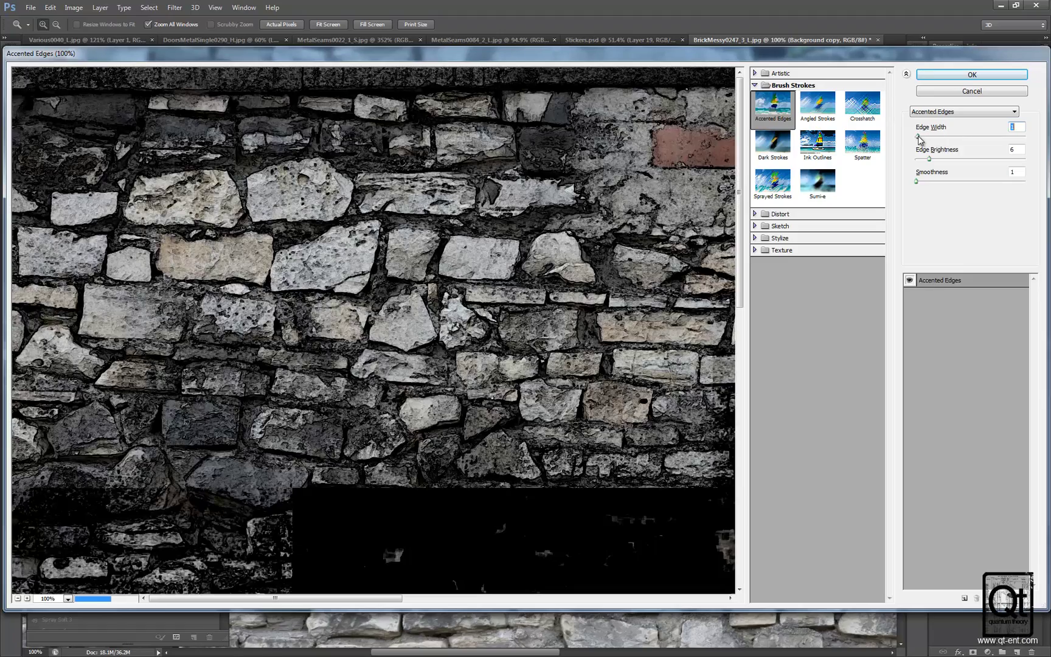
{"action": "left_click_drag", "start_coordinate": [929, 159], "coordinate": [908, 185]}
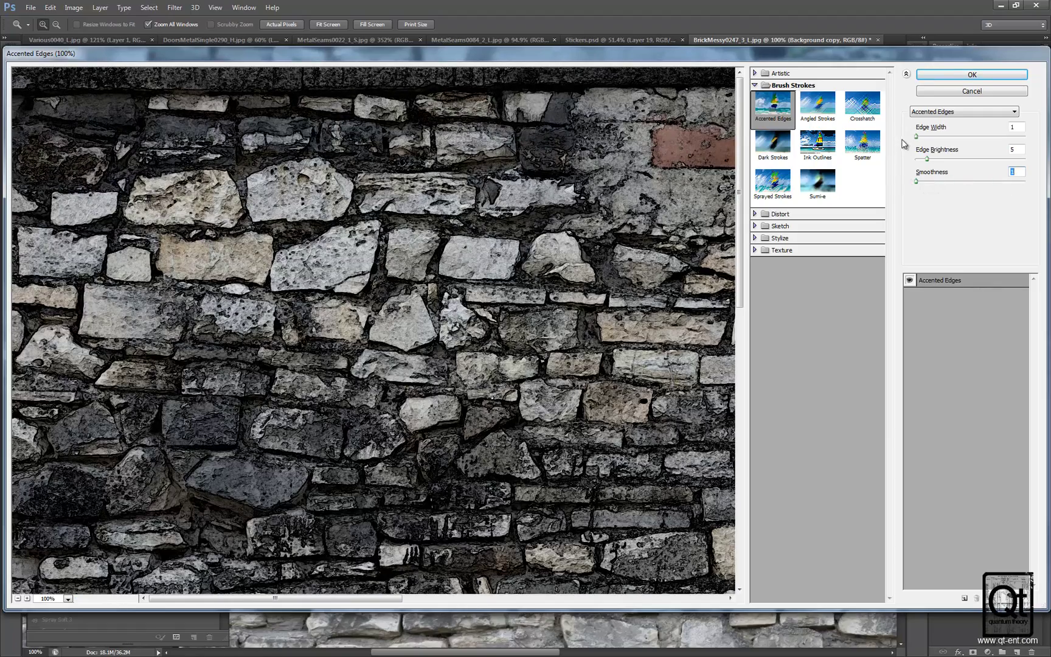
{"action": "left_click_drag", "start_coordinate": [916, 136], "coordinate": [914, 140]}
{"action": "left_click_drag", "start_coordinate": [927, 160], "coordinate": [935, 161]}
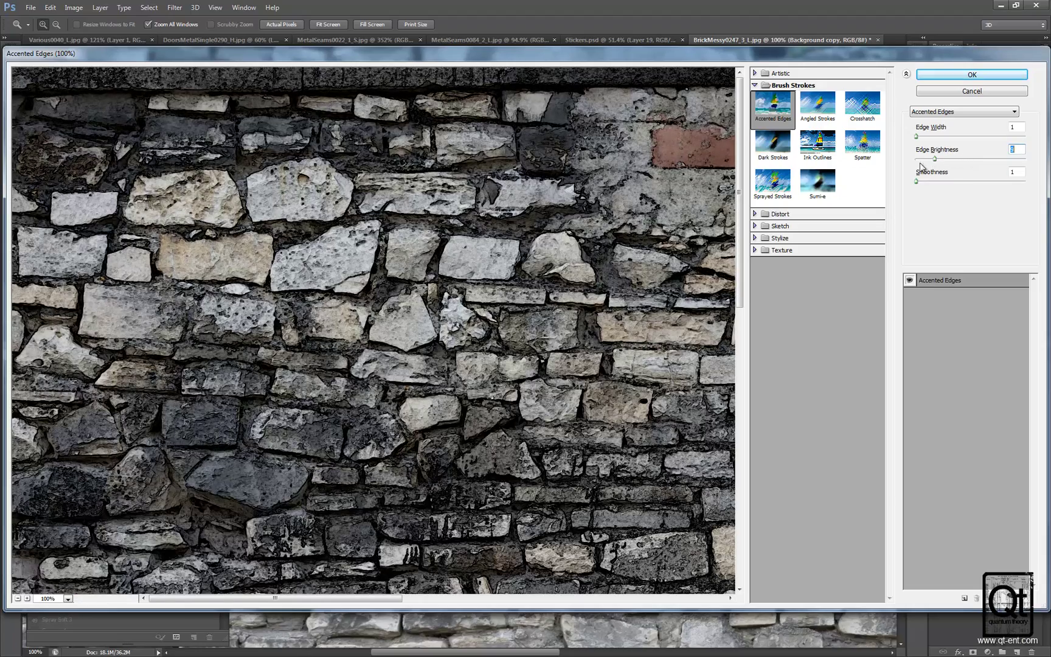
{"action": "left_click", "coordinate": [956, 76]}
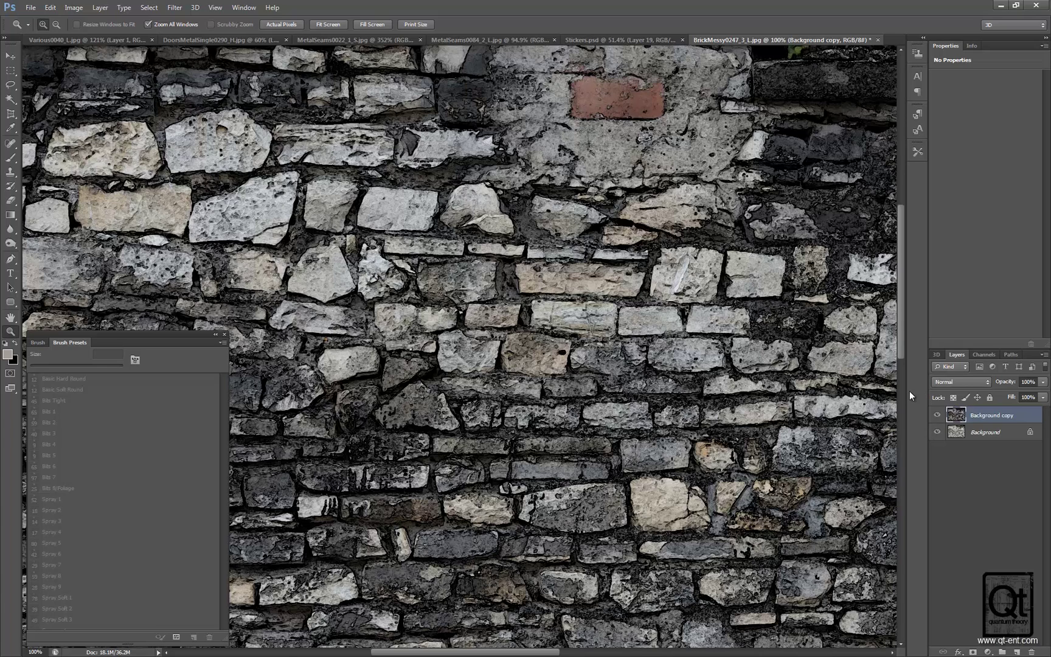
Desaturate the dark Background copy layer and hide it.
{"action": "left_click", "coordinate": [83, 9]}
{"action": "mouse_move", "coordinate": [94, 40]}
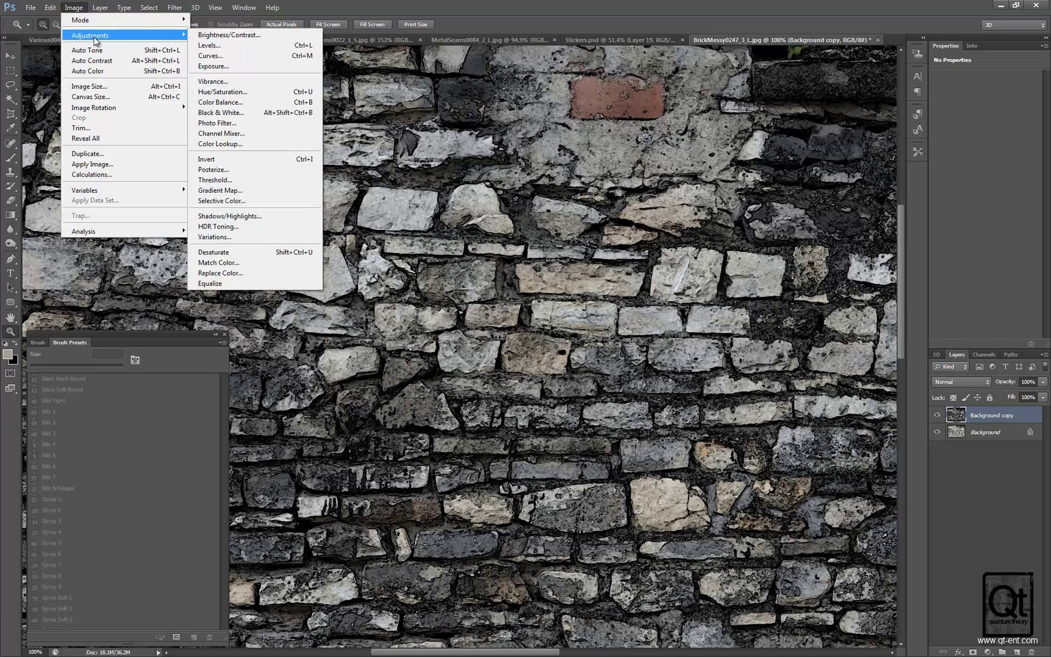
{"action": "left_click", "coordinate": [222, 253]}
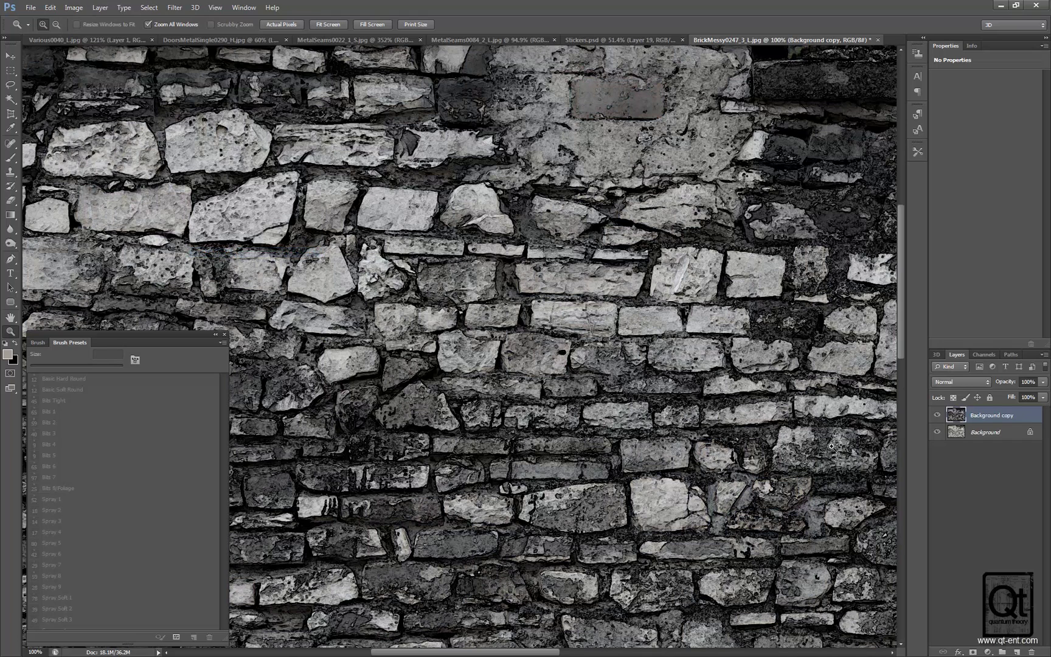
{"action": "left_click", "coordinate": [937, 417]}
Duplicate the original Background layer again and apply Accented Edges with edge width 1, edge brightness 33 and smoothness 1.
{"action": "left_click_drag", "start_coordinate": [985, 432], "coordinate": [1015, 651]}
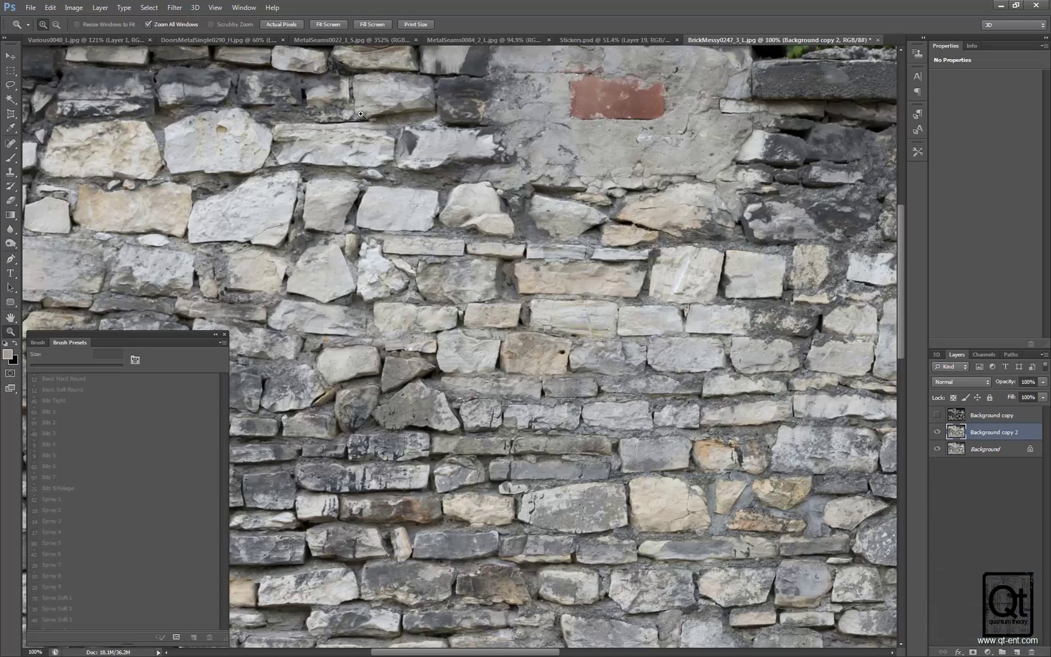
{"action": "left_click", "coordinate": [174, 8]}
{"action": "mouse_move", "coordinate": [194, 139]}
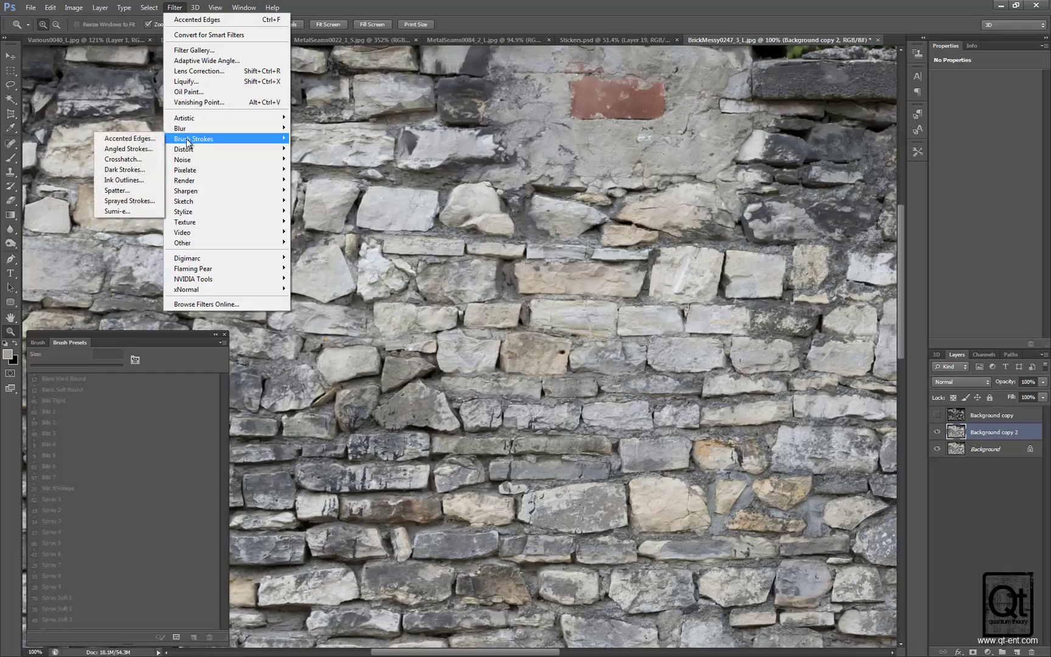
{"action": "left_click", "coordinate": [129, 138]}
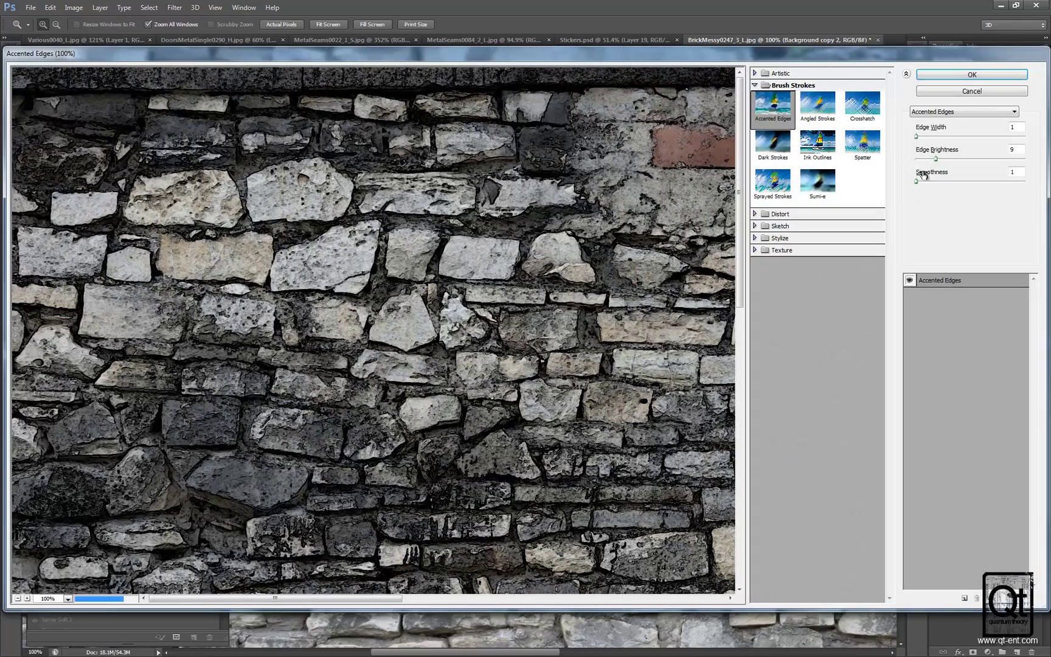
{"action": "left_click_drag", "start_coordinate": [937, 158], "coordinate": [986, 160]}
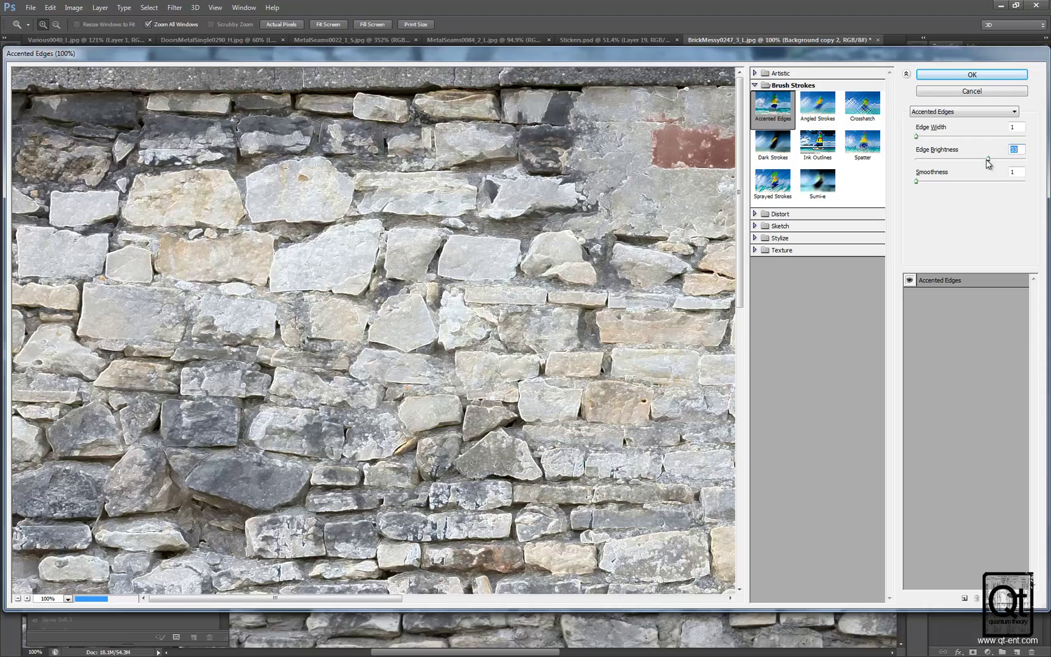
{"action": "left_click", "coordinate": [963, 75]}
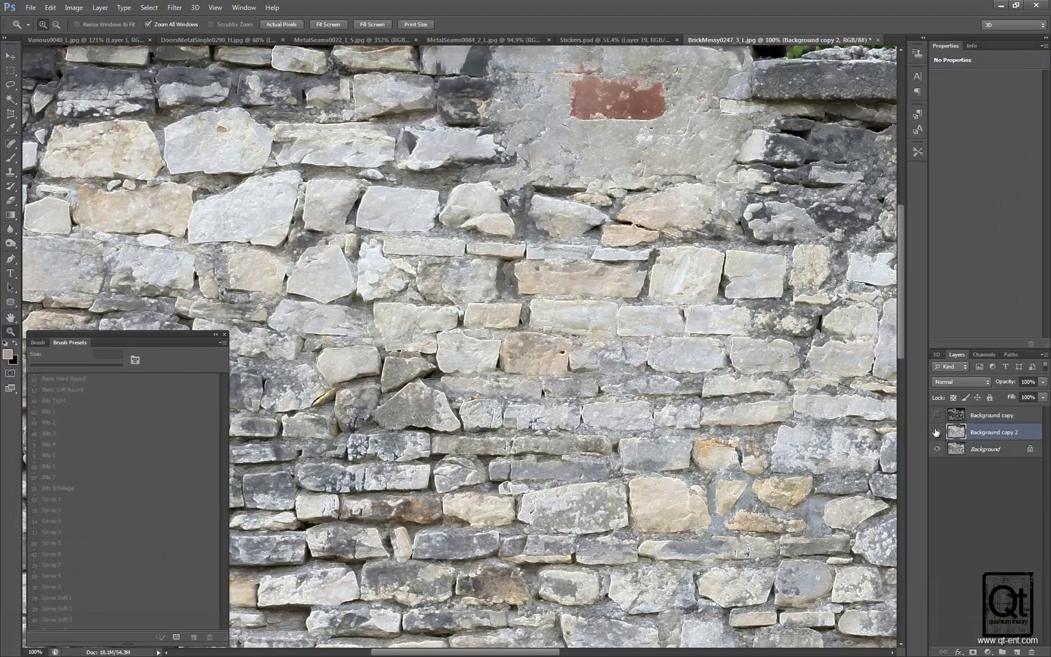
Desaturate the bright Background copy 2 layer.
{"action": "left_click", "coordinate": [73, 8]}
{"action": "mouse_move", "coordinate": [127, 35]}
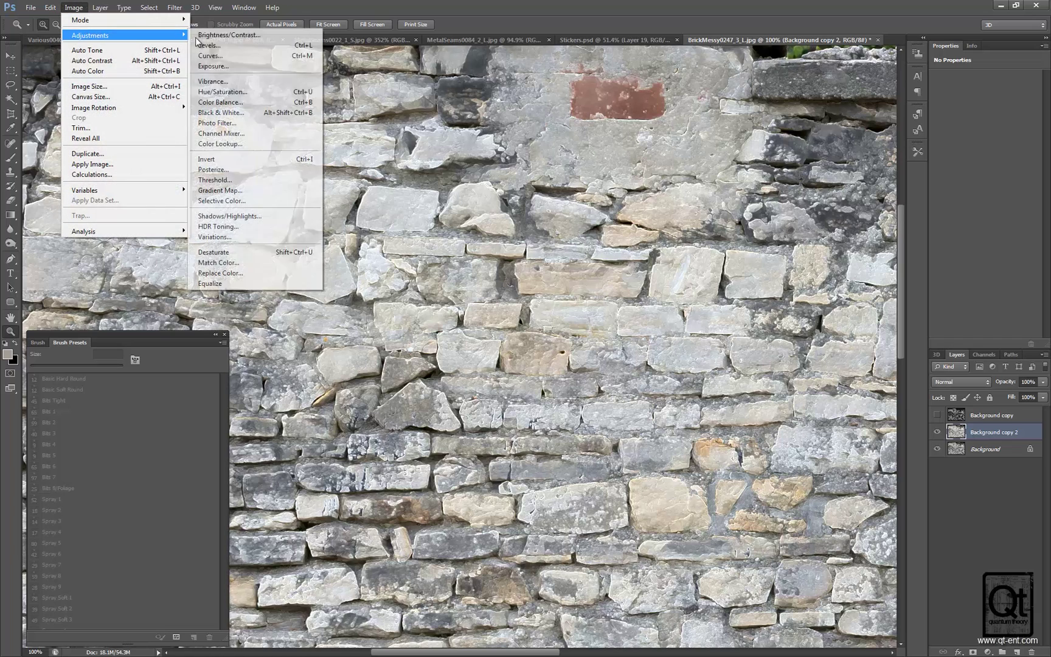
{"action": "left_click", "coordinate": [256, 253]}
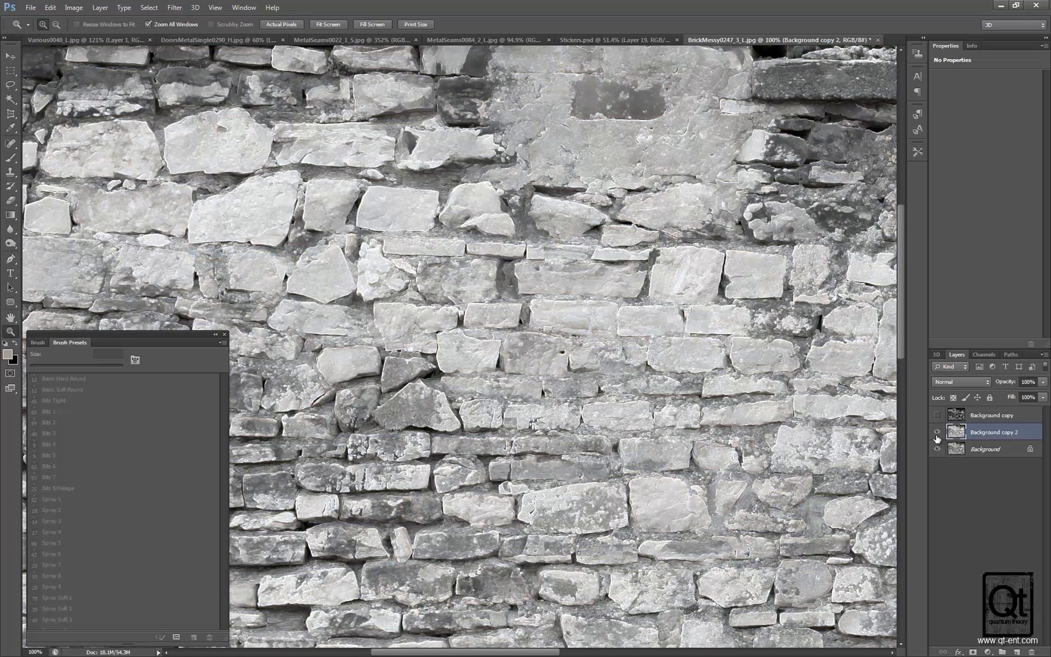
Show the dark Background copy layer again and set the blend mode of both copies to Overlay.
{"action": "left_click", "coordinate": [937, 414]}
{"action": "left_click", "coordinate": [956, 382]}
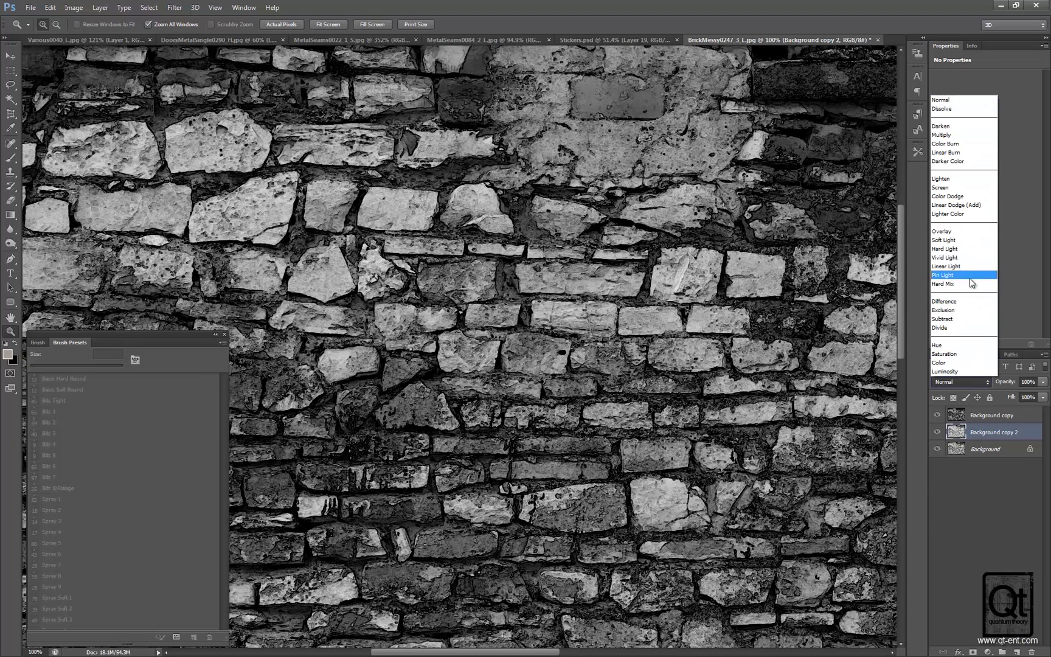
{"action": "left_click", "coordinate": [961, 233]}
{"action": "left_click", "coordinate": [973, 415]}
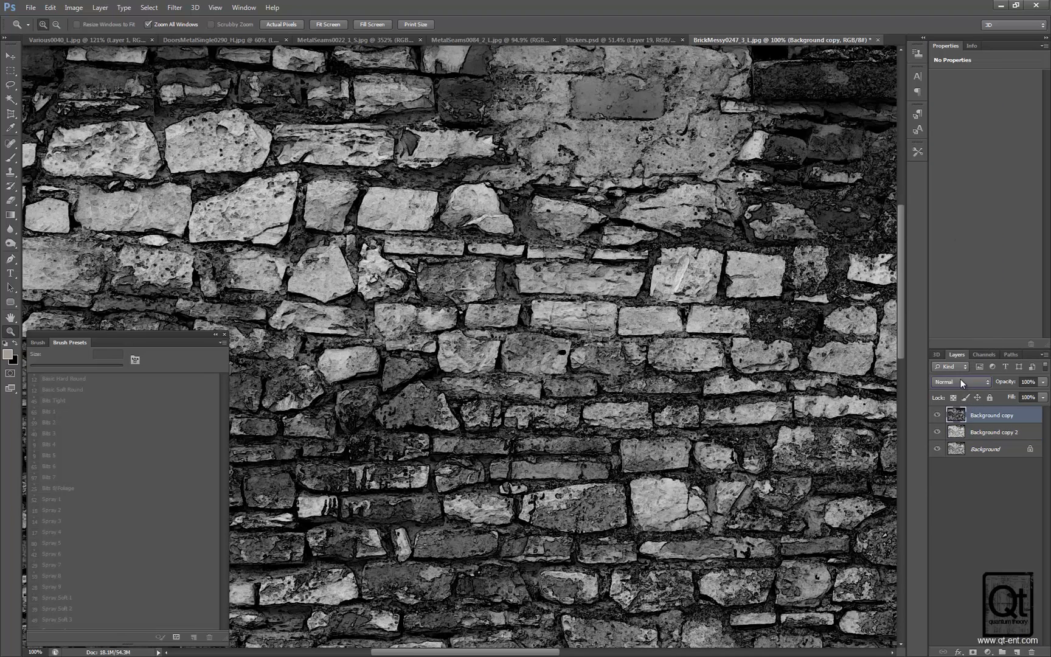
{"action": "left_click", "coordinate": [961, 380]}
{"action": "left_click", "coordinate": [960, 232]}
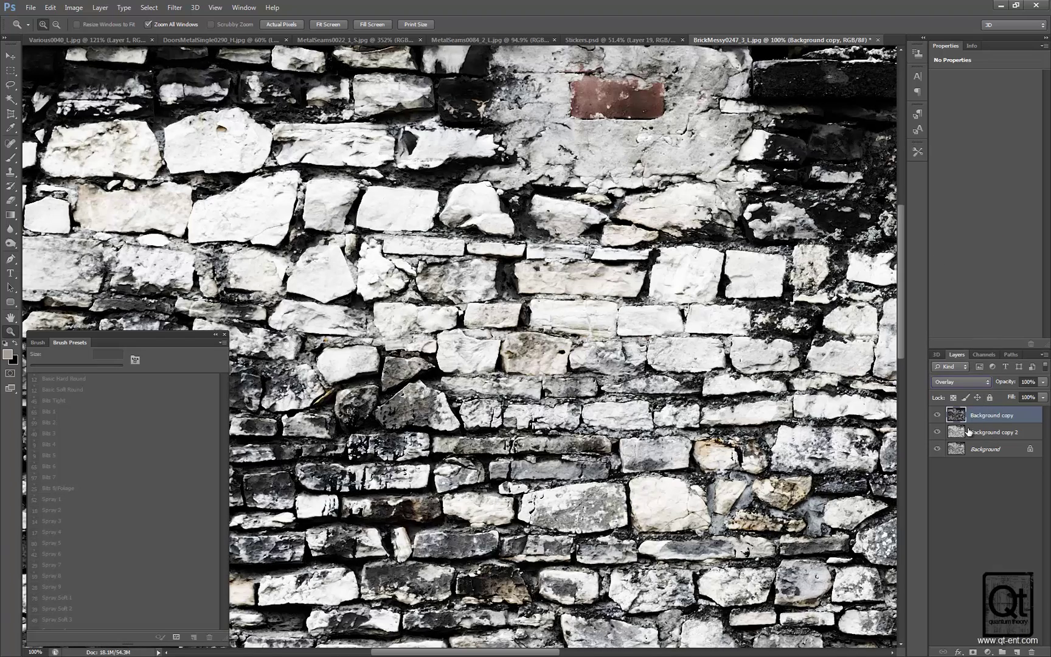
Add a layer mask to each of the two Overlay copies and invert both masks to black.
{"action": "left_click", "coordinate": [973, 651]}
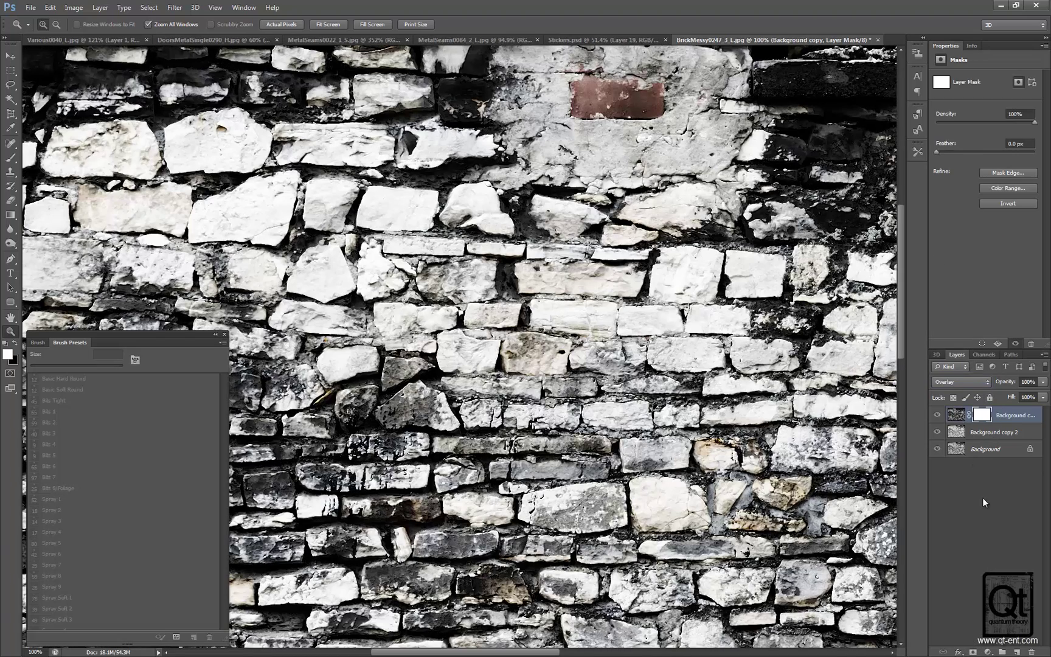
{"action": "left_click", "coordinate": [978, 432]}
{"action": "left_click", "coordinate": [973, 651]}
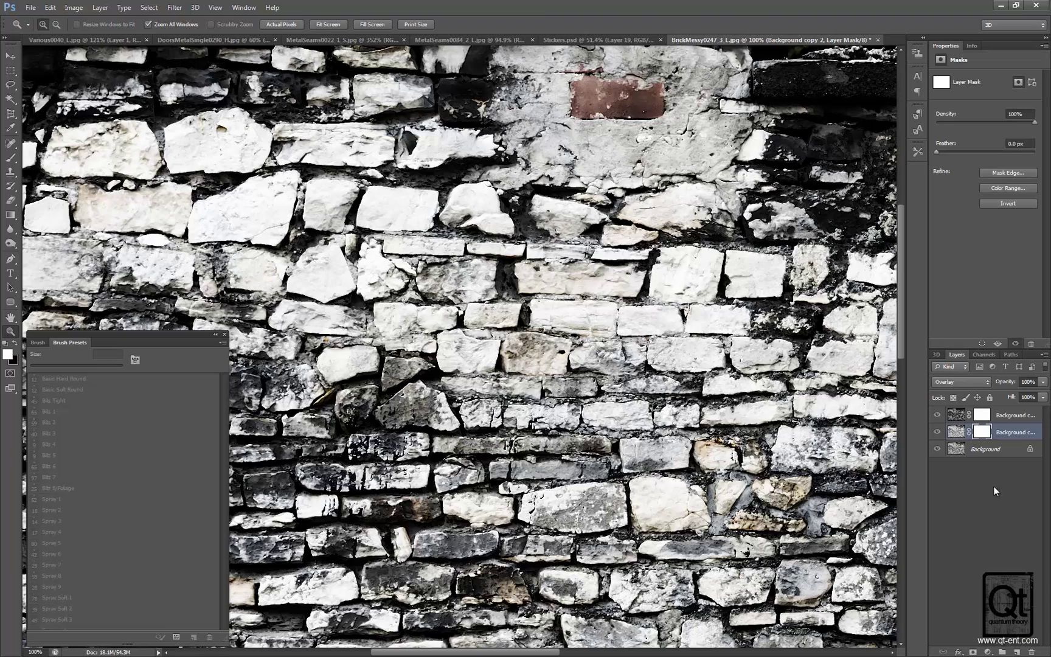
{"action": "key", "text": "ctrl+i"}
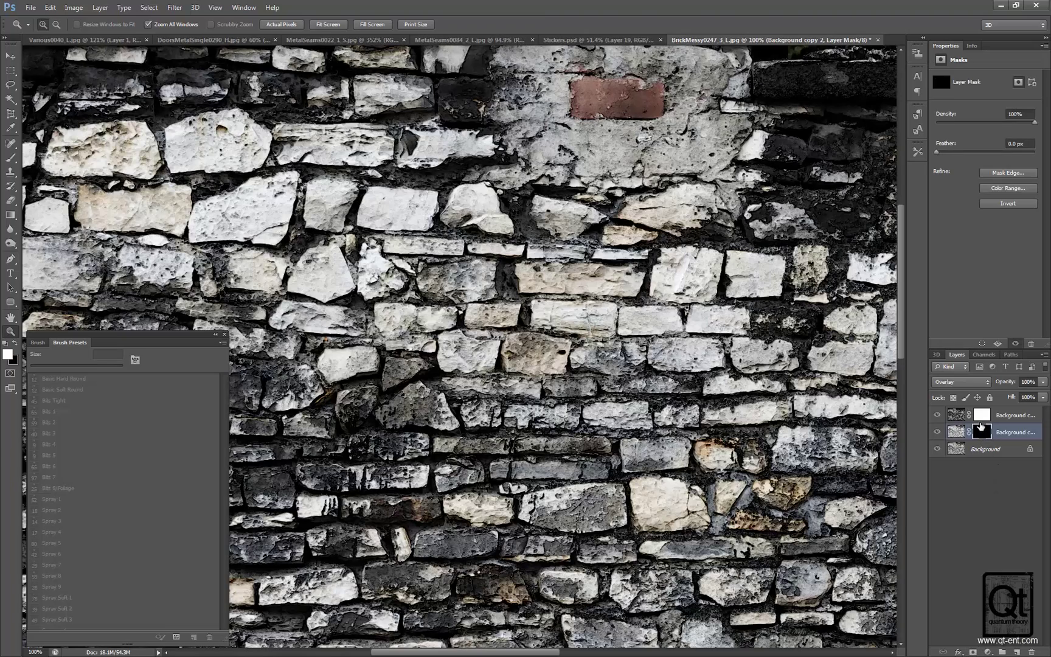
{"action": "left_click", "coordinate": [981, 415]}
{"action": "key", "text": "ctrl+i"}
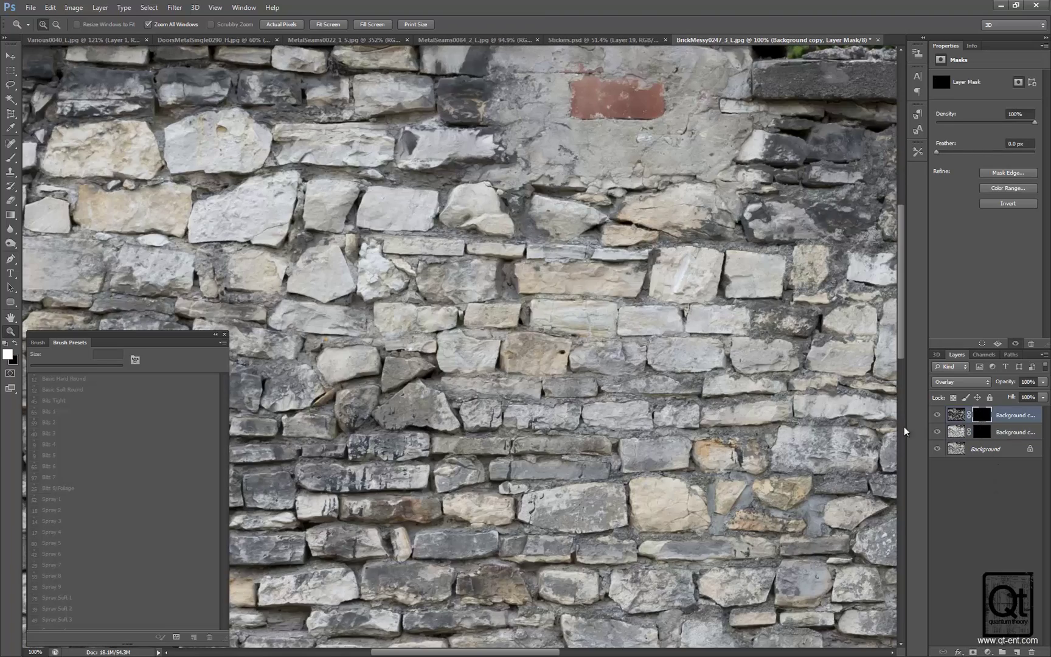
Temporarily invert the dark copy's mask and the bright copy's mask in turn to preview each layer's full effect, restoring both to black.
{"action": "left_click_drag", "start_coordinate": [698, 308], "coordinate": [630, 294]}
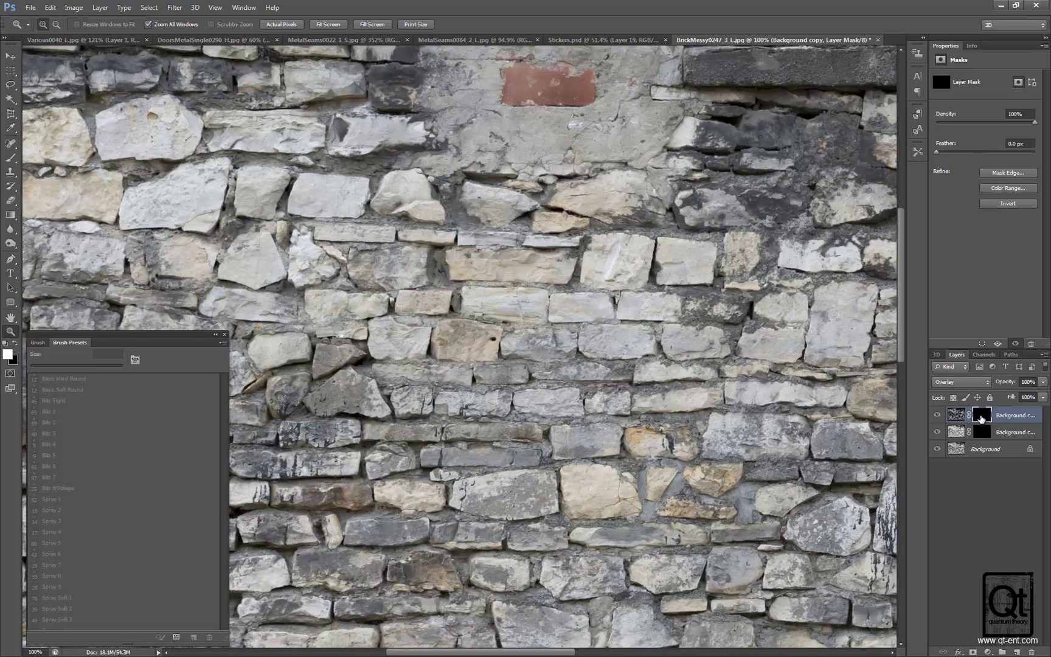
{"action": "key", "text": "ctrl+i"}
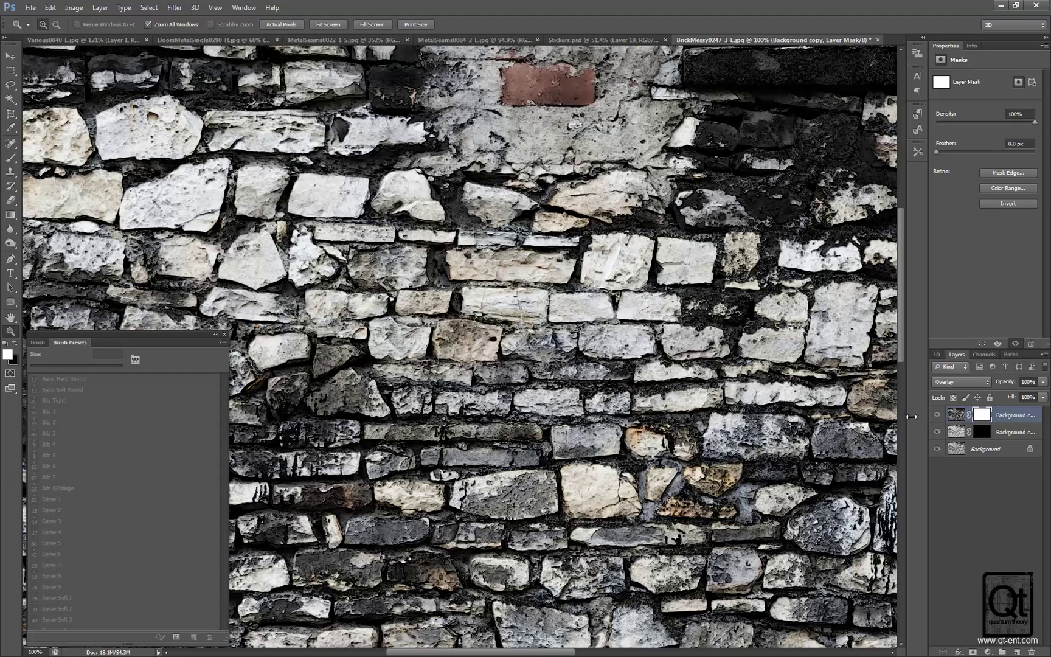
{"action": "key", "text": "ctrl+i"}
{"action": "left_click", "coordinate": [975, 431]}
{"action": "key", "text": "ctrl+i"}
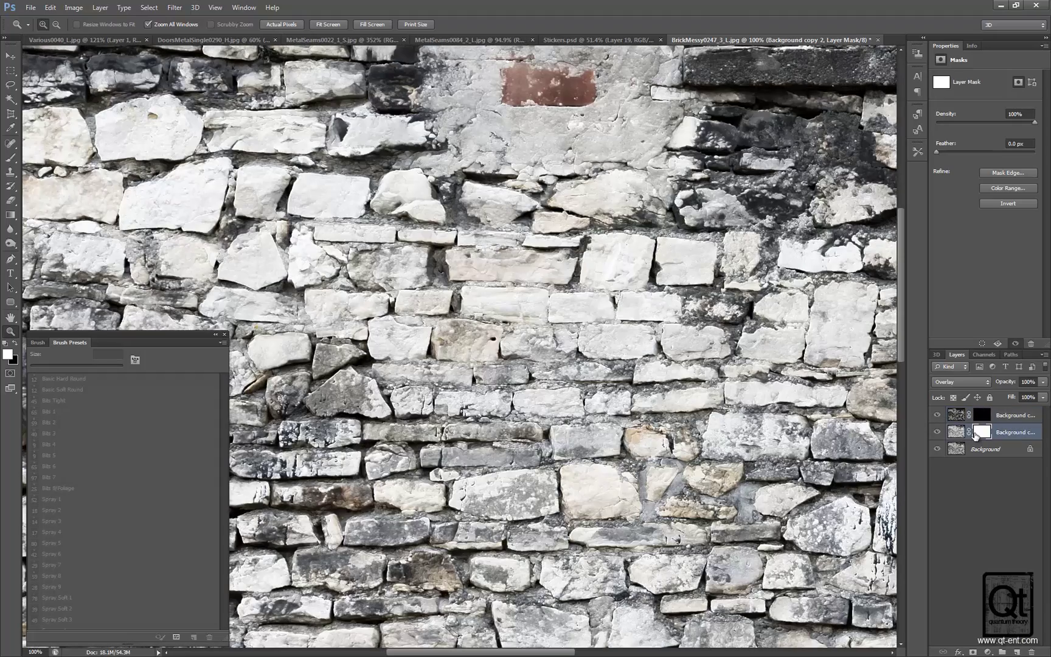
{"action": "key", "text": "ctrl+i"}
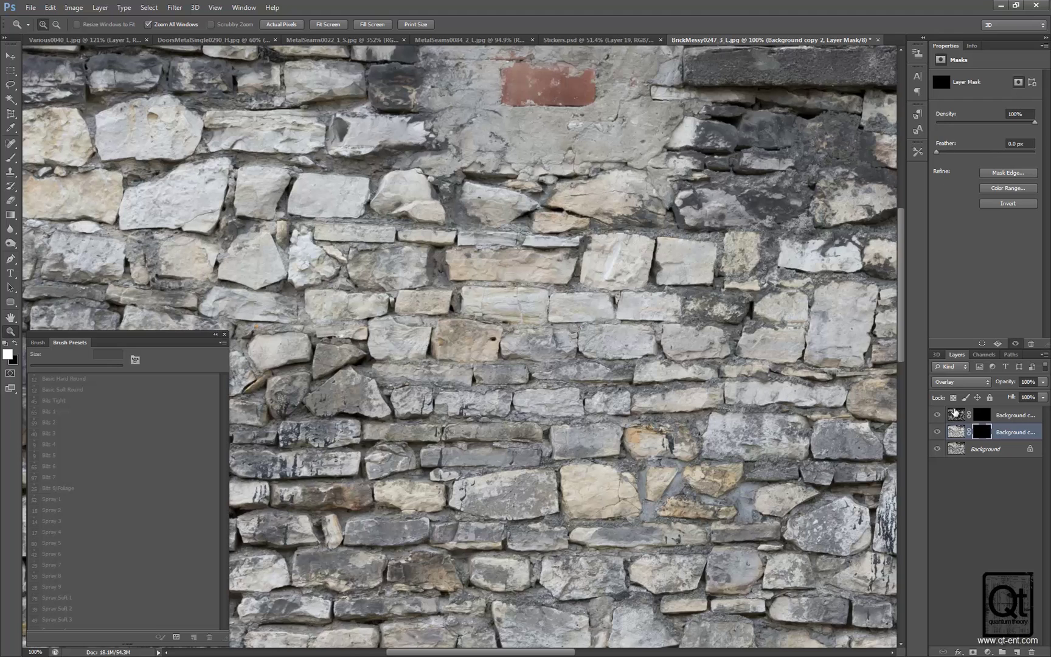
Select the dark Background copy's mask and choose the Basic Soft Round brush for painting the plaster below the red brick.
{"action": "left_click", "coordinate": [981, 415]}
{"action": "left_click_drag", "start_coordinate": [489, 402], "coordinate": [468, 513]}
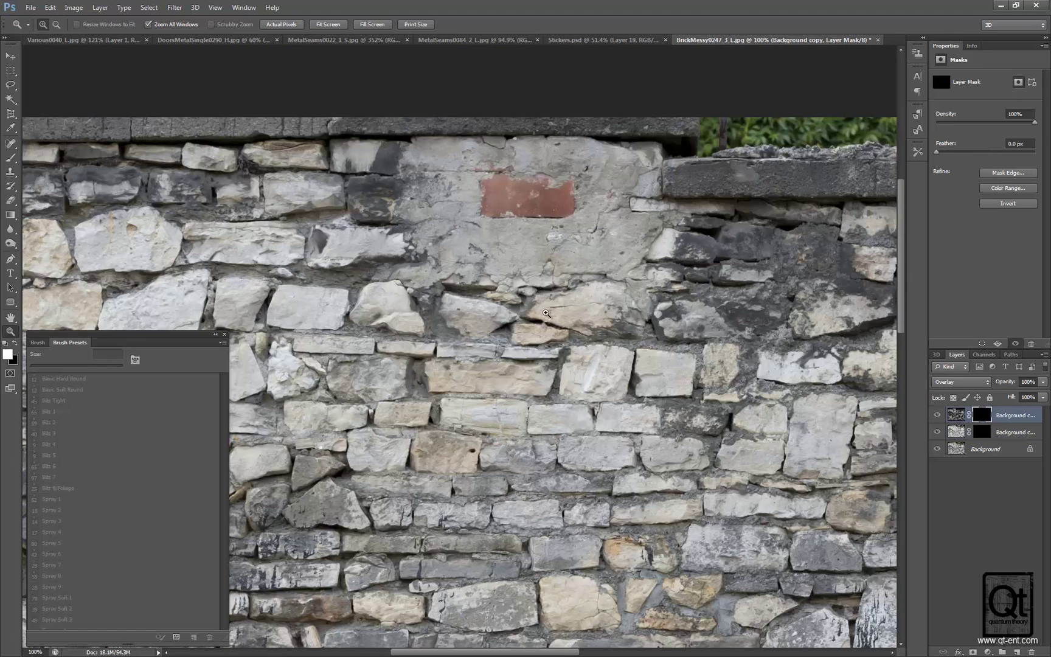
{"action": "left_click_drag", "start_coordinate": [454, 283], "coordinate": [673, 178]}
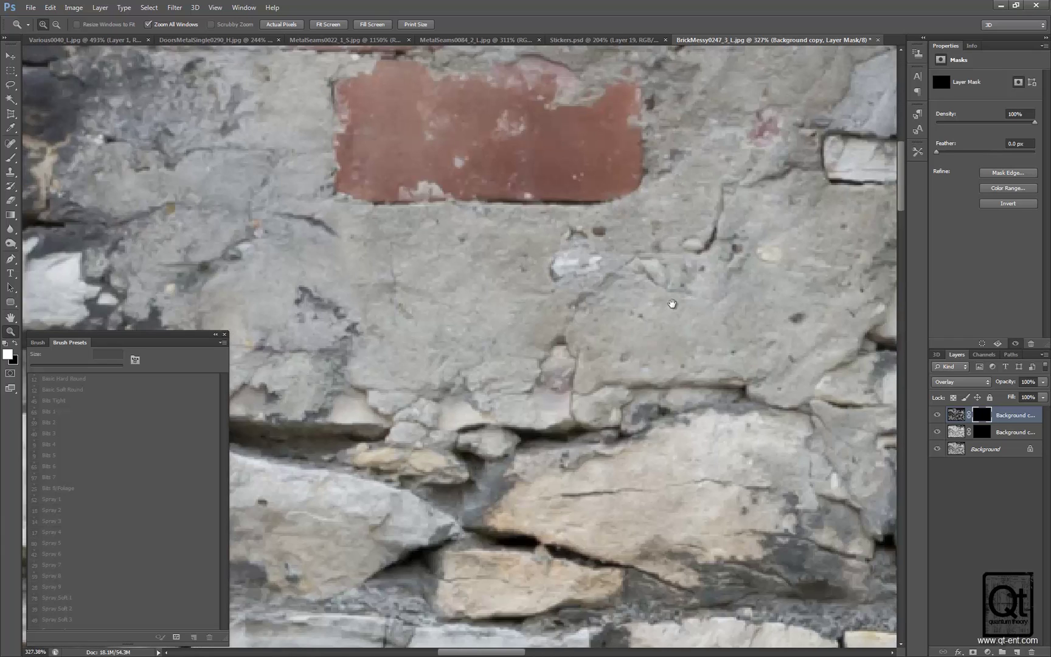
{"action": "left_click", "coordinate": [550, 368], "text": "alt"}
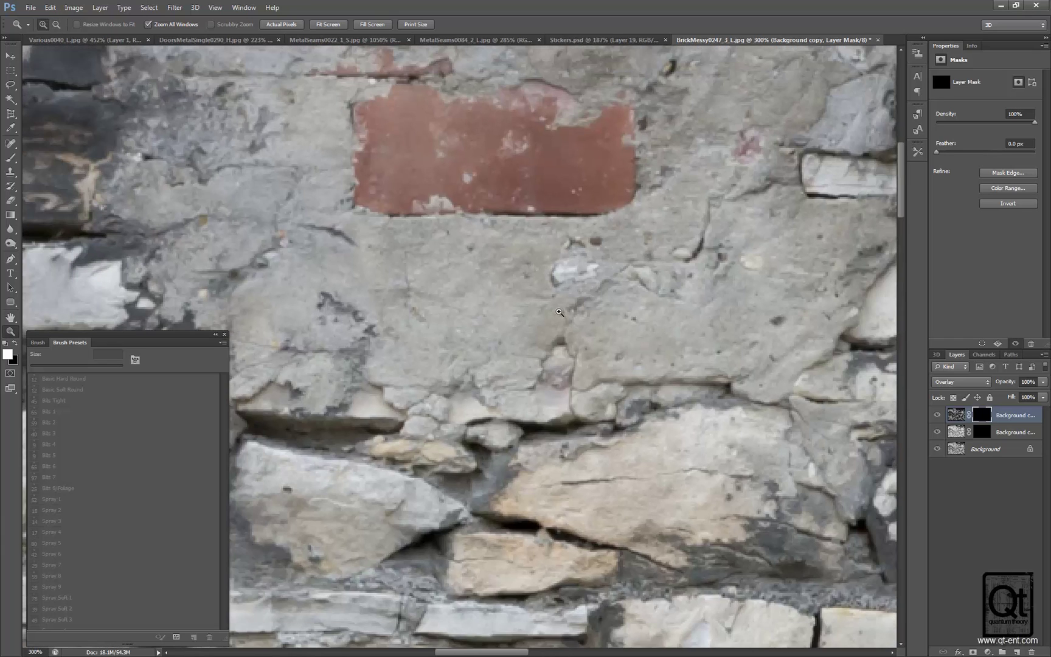
{"action": "left_click_drag", "start_coordinate": [684, 343], "coordinate": [576, 270]}
{"action": "key", "text": "b"}
{"action": "mouse_move", "coordinate": [530, 317]}
{"action": "left_mouse_down"}
{"action": "mouse_move", "coordinate": [562, 307]}
{"action": "mouse_move", "coordinate": [489, 376]}
{"action": "left_mouse_up"}
{"action": "left_click", "coordinate": [73, 390]}
{"action": "left_click_drag", "start_coordinate": [596, 293], "coordinate": [556, 340]}
{"action": "left_click_drag", "start_coordinate": [600, 356], "coordinate": [626, 303]}
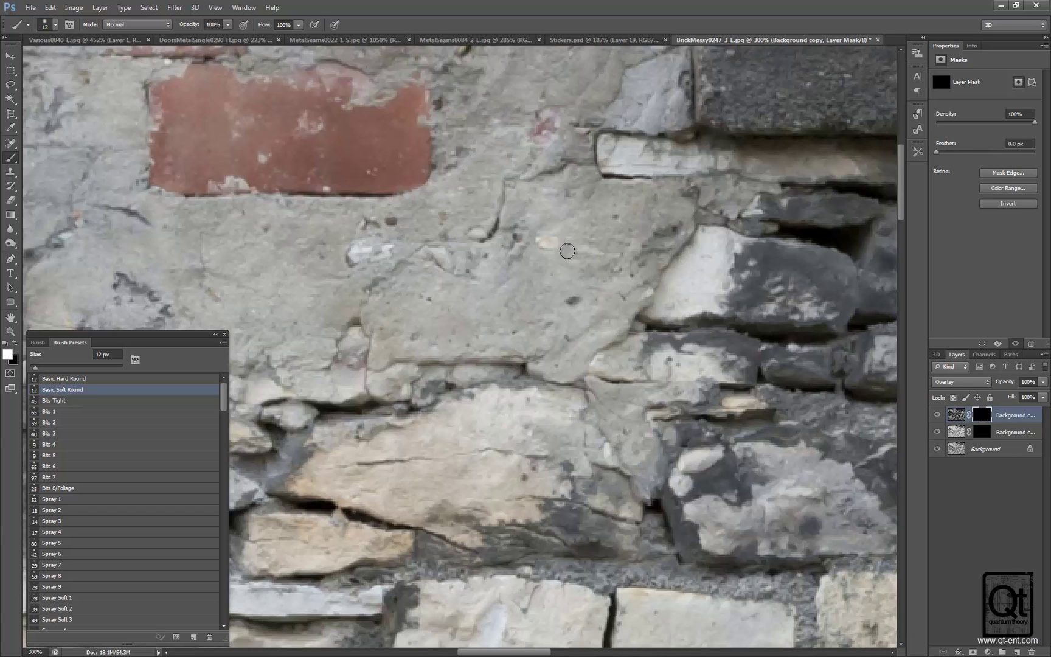
{"action": "key", "text": "bracketright"}
{"action": "key", "text": "bracketright"}
{"action": "key", "text": "bracketright"}
{"action": "key", "text": "bracketright"}
{"action": "key", "text": "bracketright"}
{"action": "key", "text": "bracketright"}
{"action": "key", "text": "bracketright"}
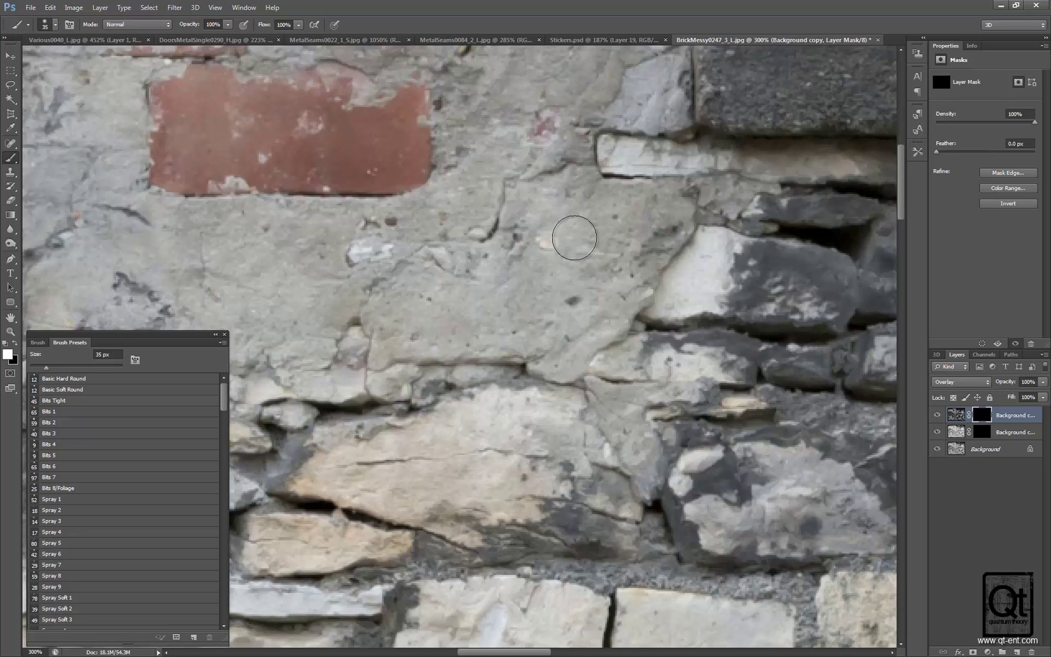
{"action": "mouse_move", "coordinate": [545, 236]}
{"action": "left_mouse_down"}
{"action": "mouse_move", "coordinate": [377, 231]}
{"action": "mouse_move", "coordinate": [268, 279]}
{"action": "mouse_move", "coordinate": [312, 129]}
{"action": "mouse_move", "coordinate": [274, 323]}
{"action": "left_mouse_up"}
{"action": "key", "text": "ctrl+z"}
Set the brush size to 8 px and paint white on the dark copy's mask along the plaster patch's lower right edge.
{"action": "key", "text": "bracketleft"}
{"action": "key", "text": "bracketleft"}
{"action": "key", "text": "bracketleft"}
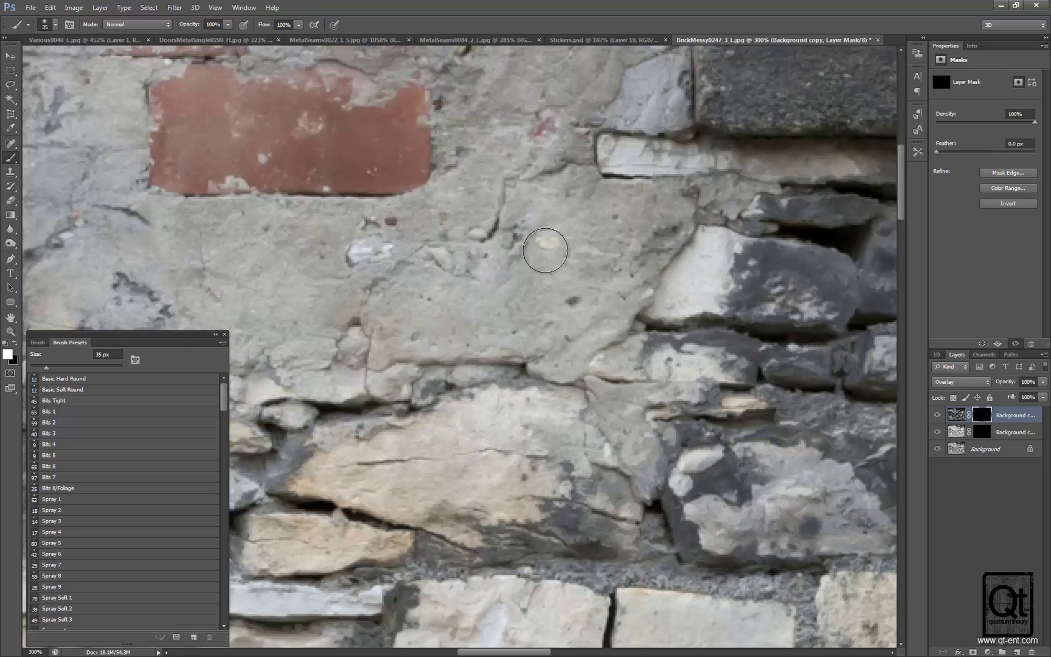
{"action": "key", "text": "bracketleft"}
{"action": "key", "text": "bracketleft"}
{"action": "key", "text": "bracketleft"}
{"action": "key", "text": "bracketleft"}
{"action": "key", "text": "bracketleft"}
{"action": "mouse_move", "coordinate": [696, 204]}
{"action": "left_mouse_down"}
{"action": "mouse_move", "coordinate": [696, 230]}
{"action": "mouse_move", "coordinate": [644, 313]}
{"action": "mouse_move", "coordinate": [564, 388]}
{"action": "mouse_move", "coordinate": [535, 373]}
{"action": "mouse_move", "coordinate": [557, 377]}
{"action": "mouse_move", "coordinate": [409, 371]}
{"action": "mouse_move", "coordinate": [423, 380]}
{"action": "mouse_move", "coordinate": [408, 409]}
{"action": "mouse_move", "coordinate": [523, 377]}
{"action": "left_mouse_up"}
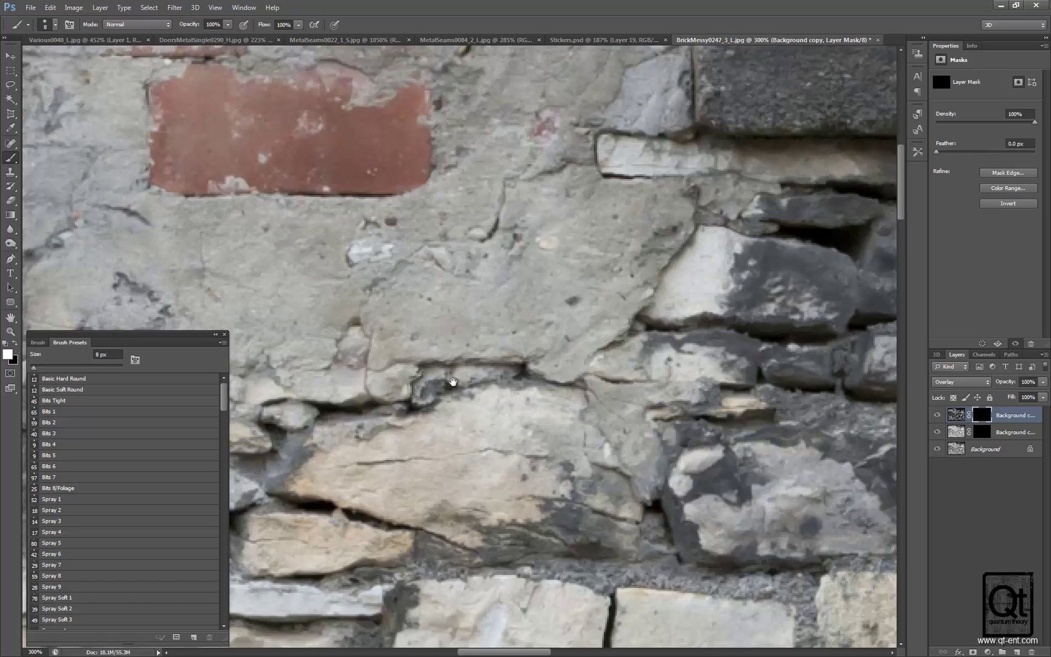
Paint white on the dark mask along the cracks around the small embedded stone, the white chip and the plaster right of the brick.
{"action": "mouse_move", "coordinate": [377, 420]}
{"action": "left_mouse_down"}
{"action": "mouse_move", "coordinate": [505, 365]}
{"action": "mouse_move", "coordinate": [494, 313]}
{"action": "mouse_move", "coordinate": [523, 308]}
{"action": "mouse_move", "coordinate": [496, 305]}
{"action": "mouse_move", "coordinate": [489, 262]}
{"action": "mouse_move", "coordinate": [473, 295]}
{"action": "mouse_move", "coordinate": [358, 341]}
{"action": "mouse_move", "coordinate": [323, 329]}
{"action": "mouse_move", "coordinate": [356, 309]}
{"action": "mouse_move", "coordinate": [290, 304]}
{"action": "left_mouse_up"}
{"action": "left_click_drag", "start_coordinate": [363, 310], "coordinate": [383, 313]}
{"action": "left_click_drag", "start_coordinate": [453, 269], "coordinate": [466, 321]}
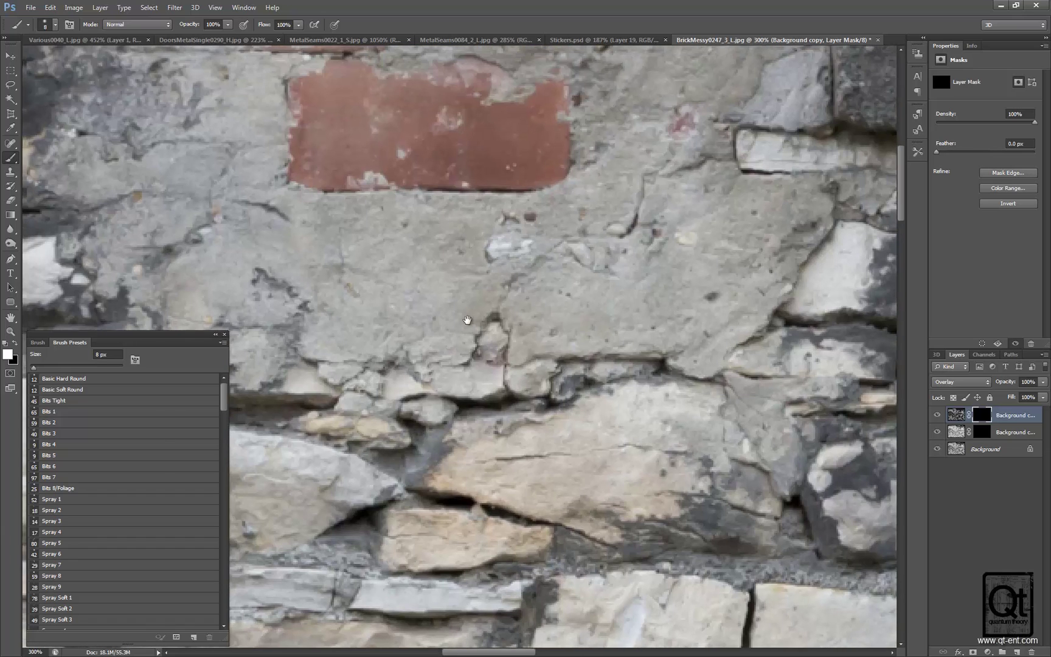
{"action": "scroll", "coordinate": [509, 257], "scroll_direction": "up", "scroll_amount": 2}
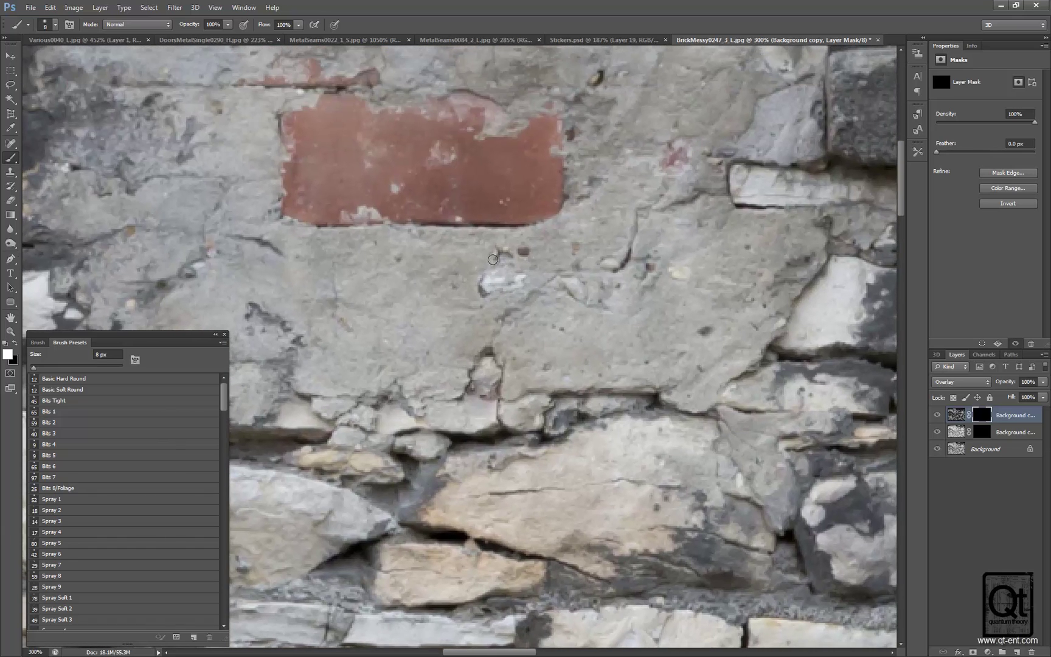
{"action": "left_click_drag", "start_coordinate": [498, 322], "coordinate": [539, 299]}
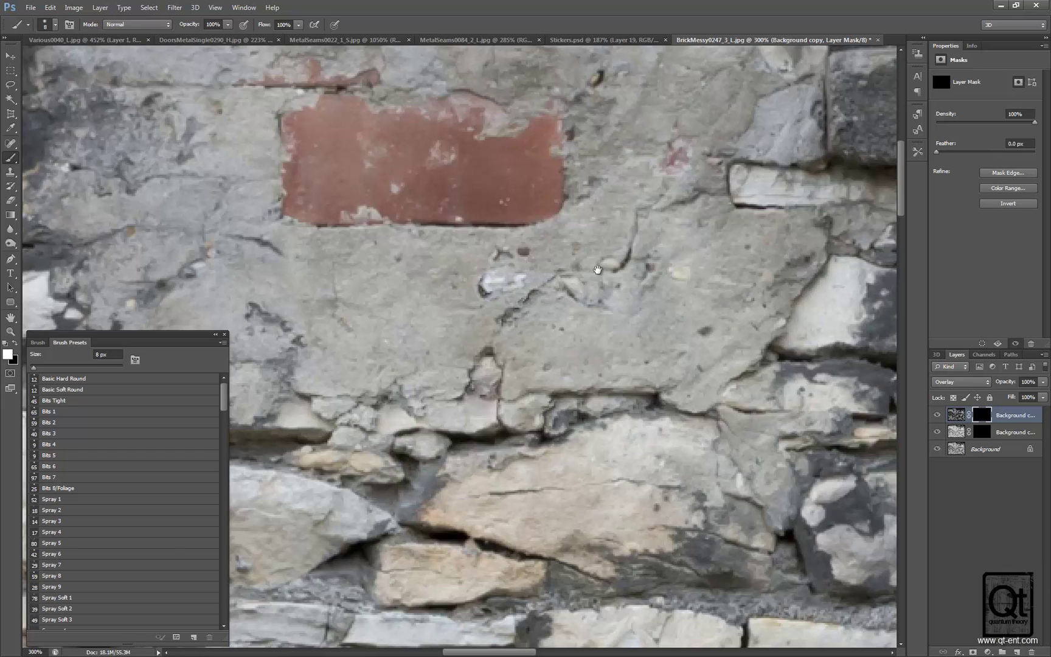
{"action": "left_click_drag", "start_coordinate": [597, 269], "coordinate": [556, 333]}
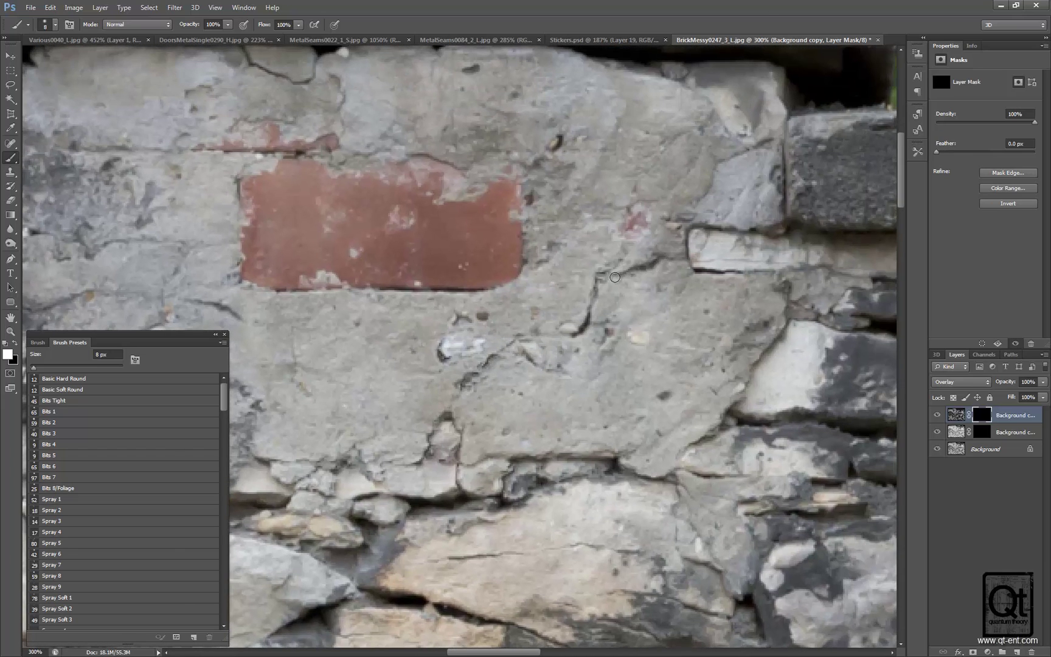
{"action": "left_click_drag", "start_coordinate": [503, 289], "coordinate": [603, 283]}
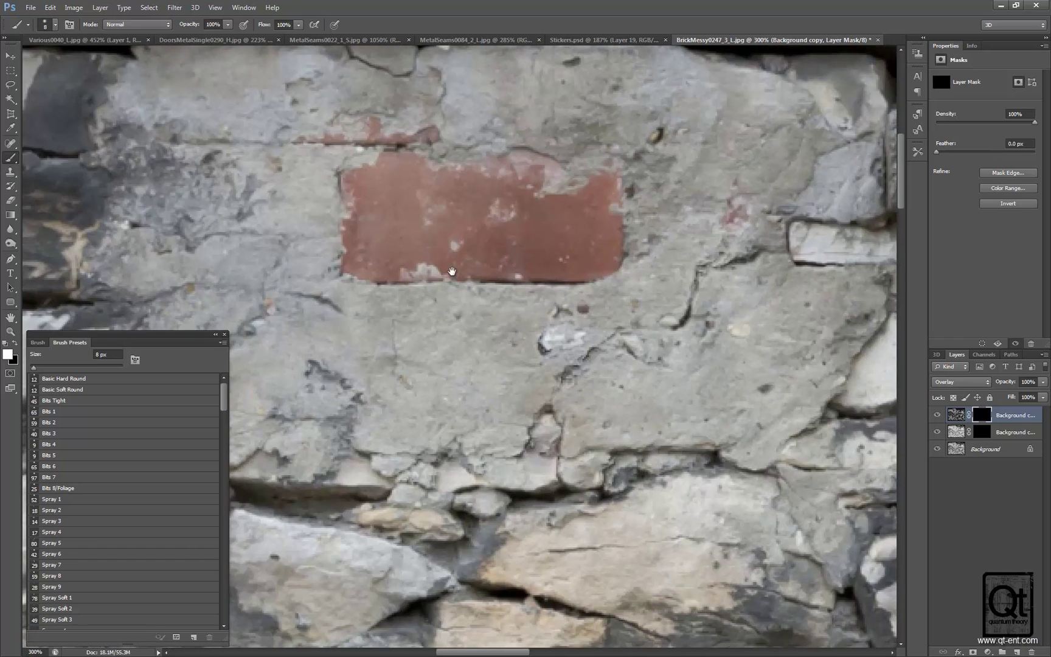
Paint white on the dark mask over the peeling dark patch and the recess at the plaster's lower left to deepen them.
{"action": "left_click_drag", "start_coordinate": [451, 272], "coordinate": [605, 218]}
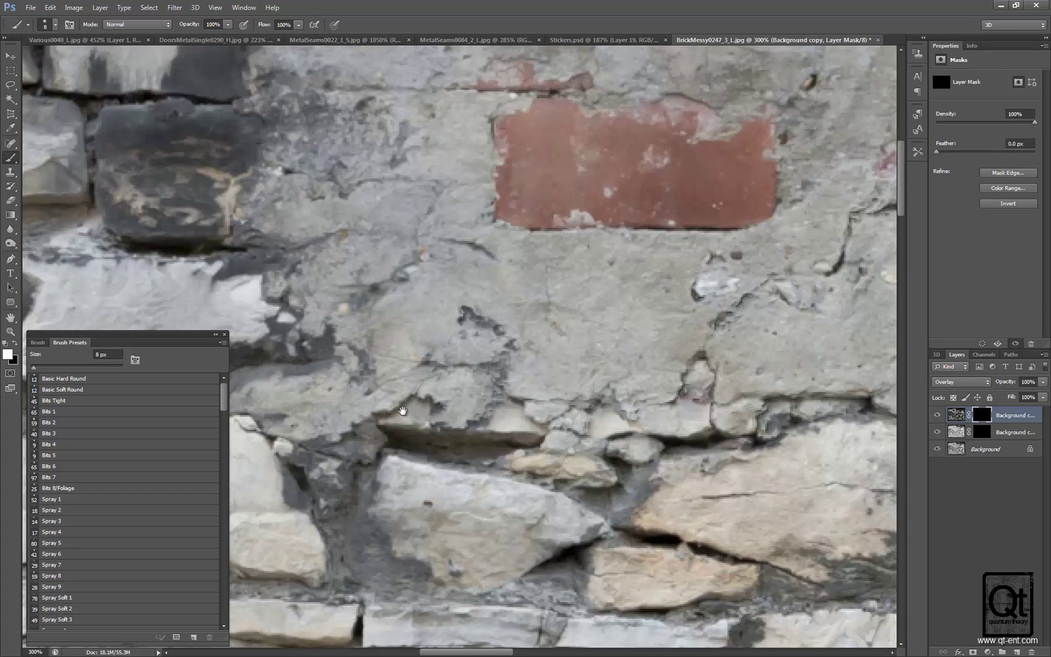
{"action": "left_click_drag", "start_coordinate": [402, 411], "coordinate": [476, 387]}
{"action": "mouse_move", "coordinate": [693, 389]}
{"action": "left_mouse_down"}
{"action": "mouse_move", "coordinate": [471, 387]}
{"action": "mouse_move", "coordinate": [456, 351]}
{"action": "left_mouse_up"}
{"action": "left_click_drag", "start_coordinate": [620, 324], "coordinate": [658, 373]}
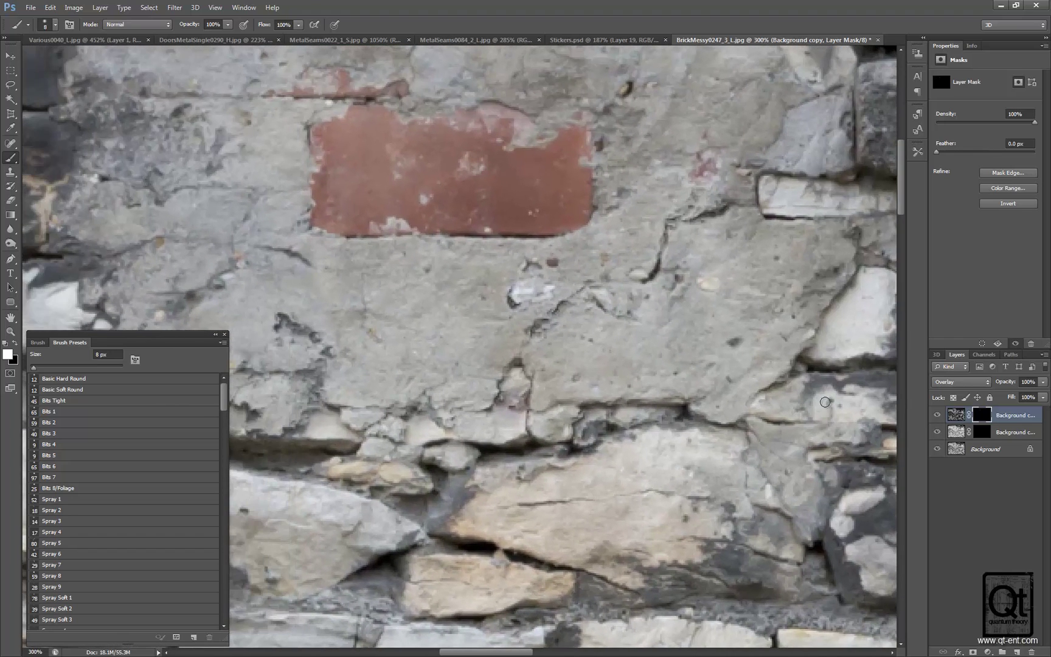
Toggle the dark Background copy layer's visibility to compare the plaster with and without the painted cracks.
{"action": "left_click", "coordinate": [937, 416]}
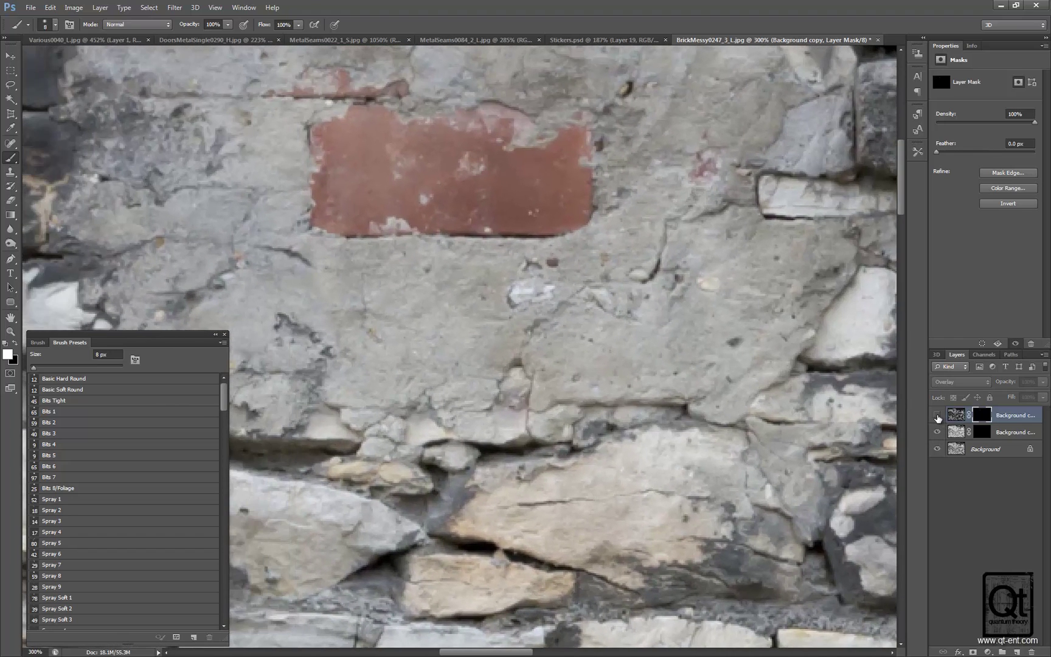
{"action": "left_click", "coordinate": [938, 416]}
{"action": "left_click", "coordinate": [937, 416]}
{"action": "left_click", "coordinate": [937, 416]}
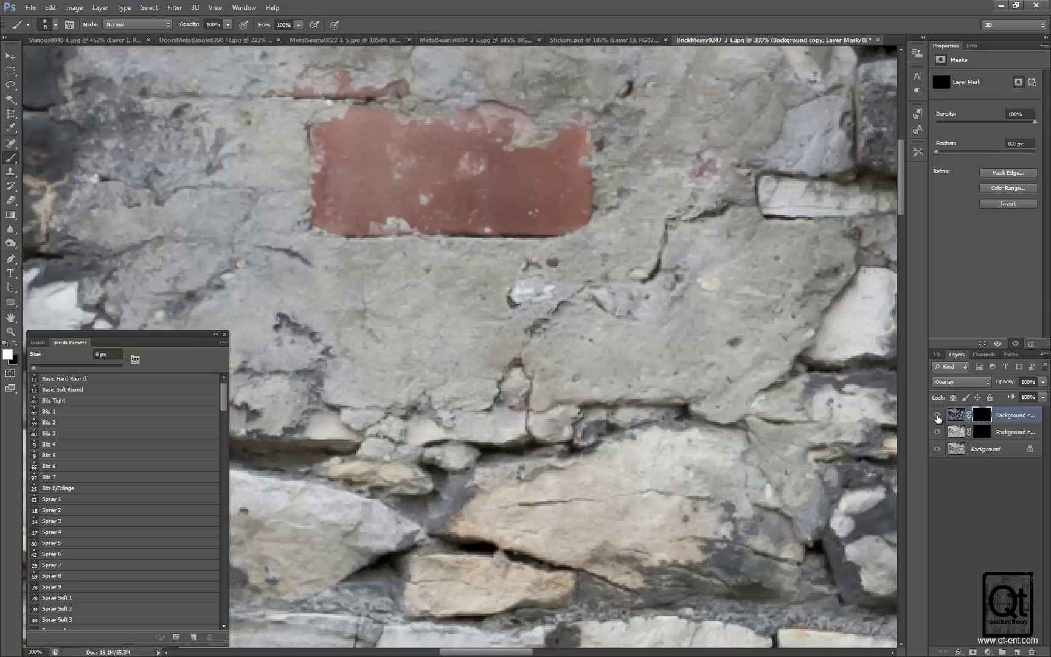
{"action": "left_click", "coordinate": [937, 416]}
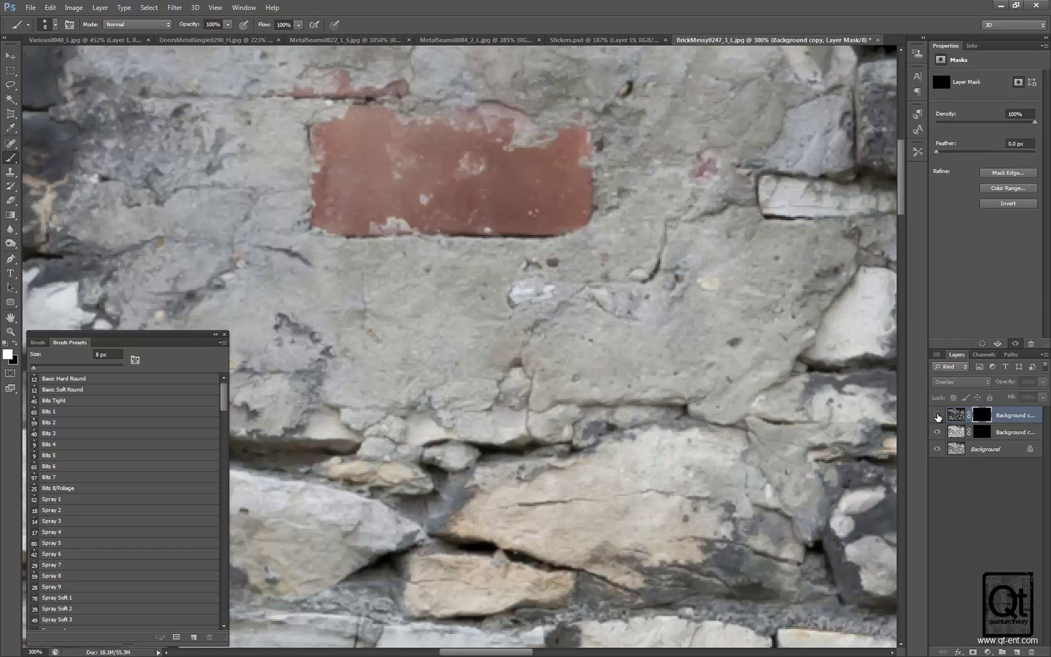
{"action": "left_click", "coordinate": [938, 416]}
{"action": "left_click", "coordinate": [937, 415]}
{"action": "left_click", "coordinate": [938, 416]}
{"action": "left_click", "coordinate": [938, 416]}
View the wall at 100% zoom and compare it with the dark copy layer hidden and shown.
{"action": "left_click_drag", "start_coordinate": [753, 388], "coordinate": [737, 414]}
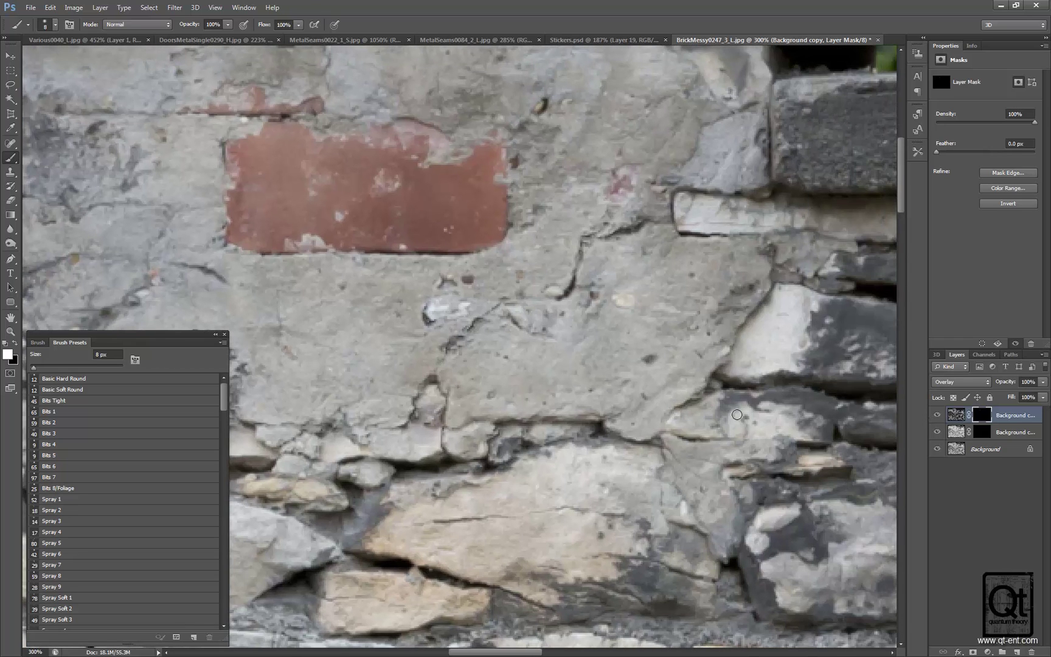
{"action": "left_click_drag", "start_coordinate": [550, 361], "coordinate": [629, 395]}
{"action": "key", "text": "z"}
{"action": "left_click", "coordinate": [486, 361], "text": "alt"}
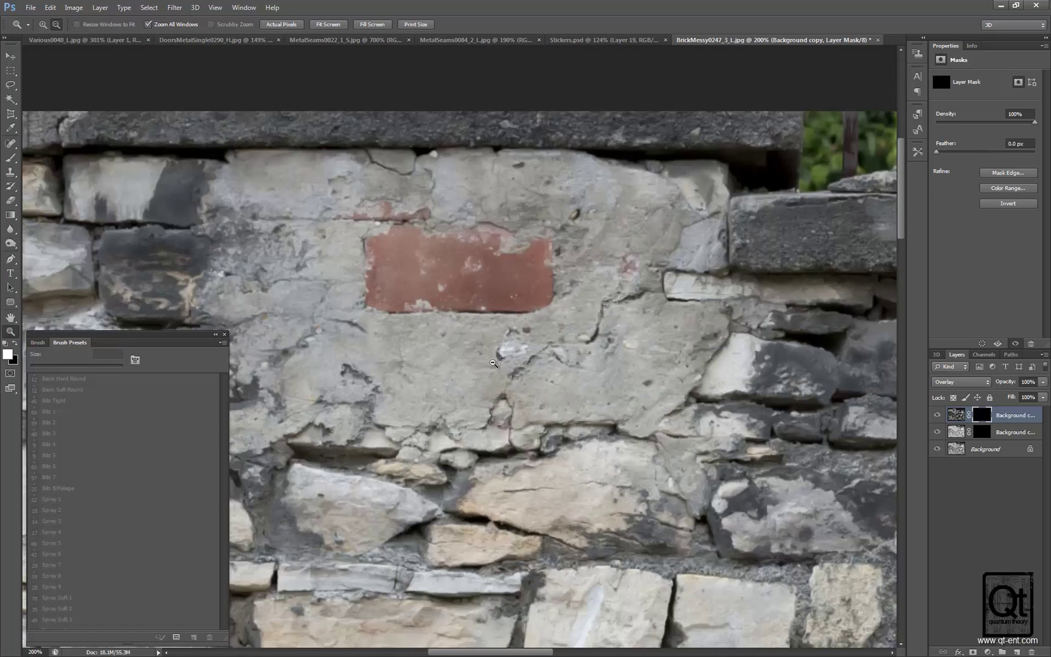
{"action": "left_click", "coordinate": [486, 361], "text": "alt"}
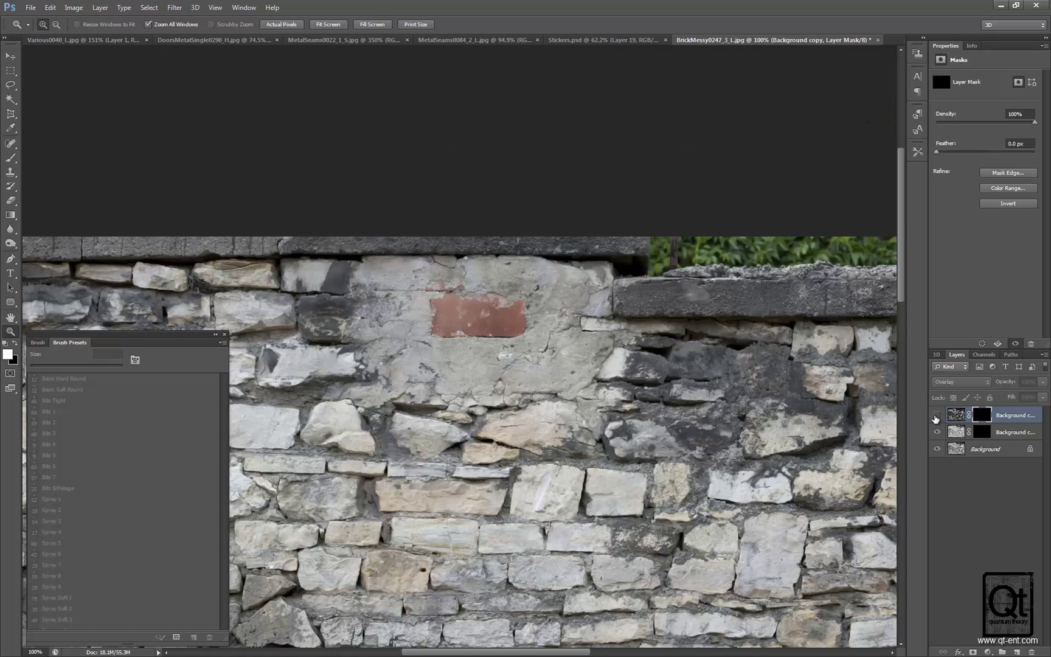
{"action": "left_click", "coordinate": [489, 360]}
{"action": "left_click", "coordinate": [484, 325]}
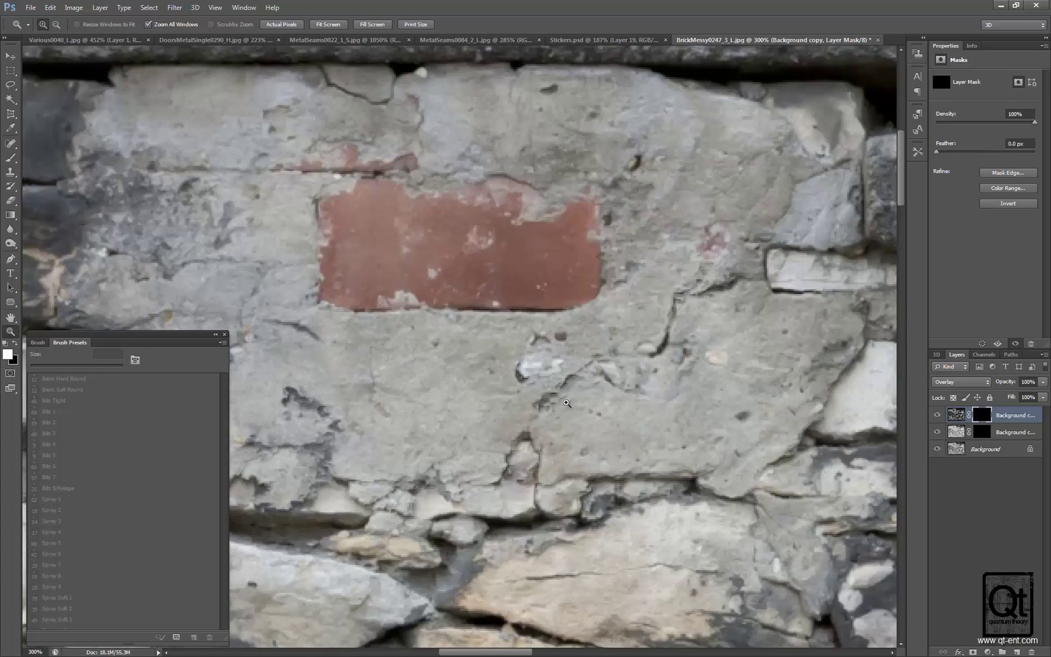
Paint a short crack with the 8 px brush into the pale square stone below the plaster on the dark copy's mask.
{"action": "left_click_drag", "start_coordinate": [669, 484], "coordinate": [603, 154]}
{"action": "left_click_drag", "start_coordinate": [713, 370], "coordinate": [528, 243]}
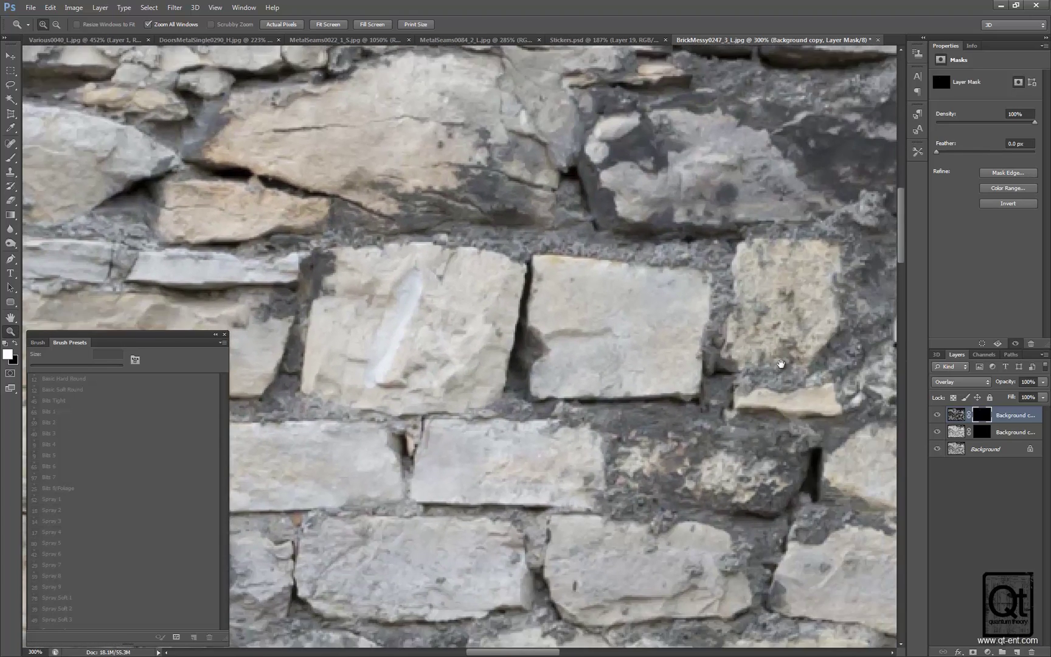
{"action": "left_click_drag", "start_coordinate": [630, 362], "coordinate": [623, 304]}
{"action": "key", "text": "b"}
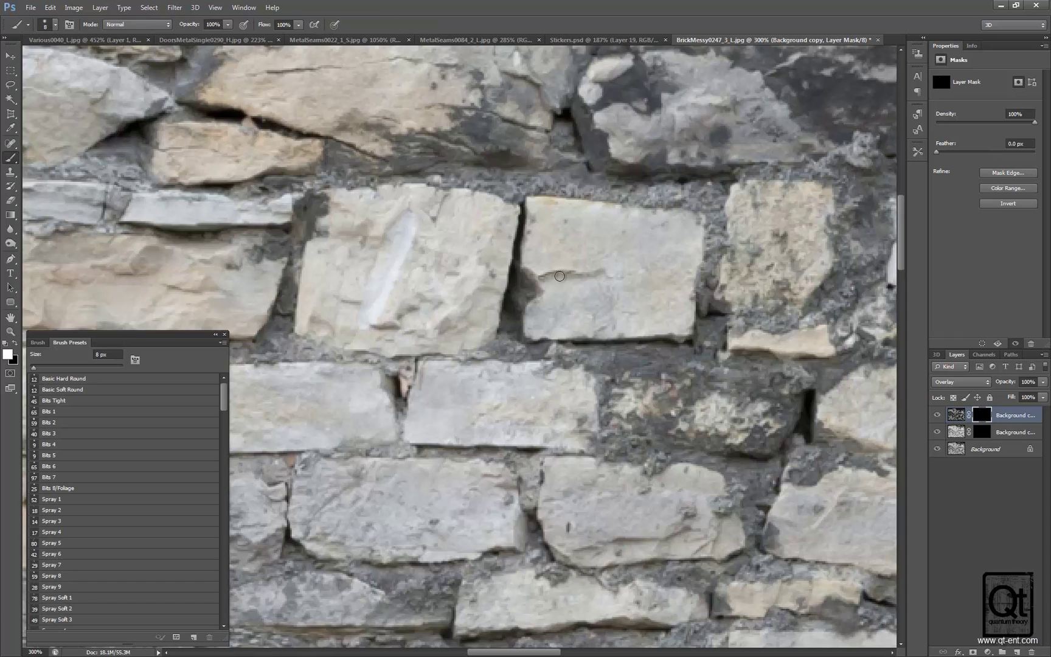
{"action": "left_click_drag", "start_coordinate": [579, 287], "coordinate": [534, 307]}
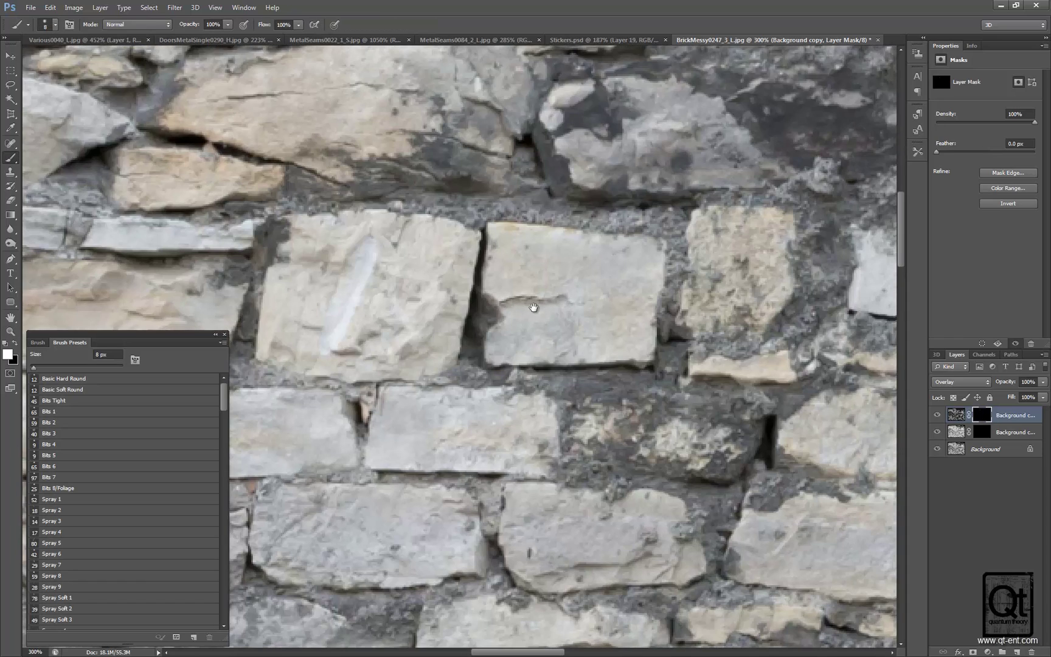
Trim the end of the pale square stone's new crack by painting black on the mask, and restore white as the foreground color.
{"action": "key", "text": "z"}
{"action": "left_click", "coordinate": [537, 293]}
{"action": "key", "text": "b"}
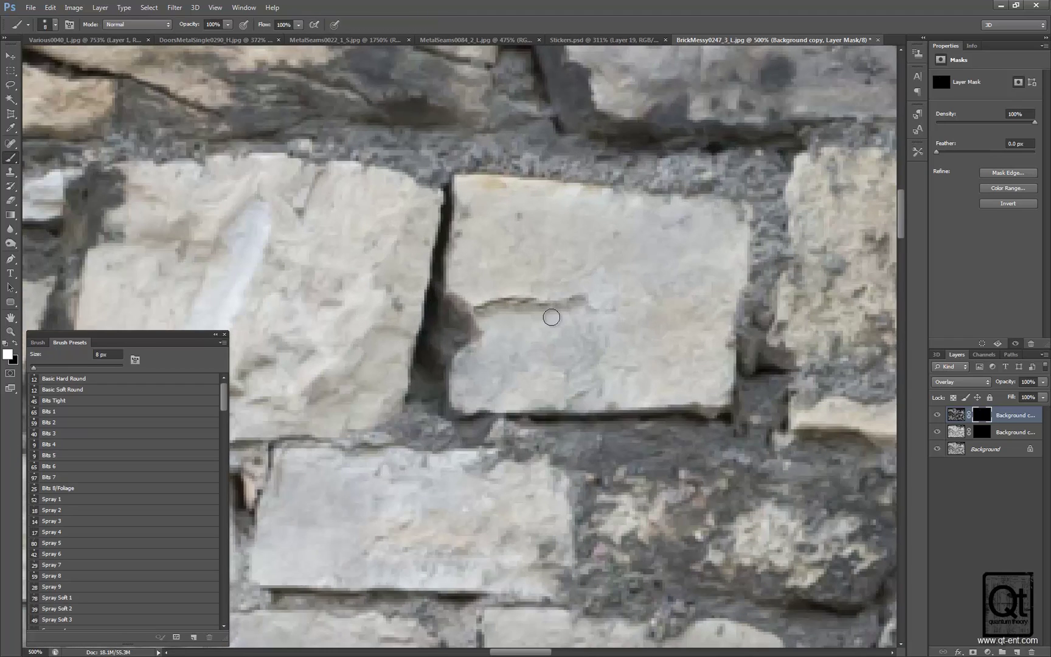
{"action": "key", "text": "x"}
{"action": "mouse_move", "coordinate": [557, 311]}
{"action": "left_mouse_down"}
{"action": "mouse_move", "coordinate": [573, 295]}
{"action": "mouse_move", "coordinate": [521, 306]}
{"action": "mouse_move", "coordinate": [514, 285]}
{"action": "mouse_move", "coordinate": [502, 292]}
{"action": "mouse_move", "coordinate": [585, 306]}
{"action": "mouse_move", "coordinate": [498, 328]}
{"action": "mouse_move", "coordinate": [498, 311]}
{"action": "mouse_move", "coordinate": [461, 306]}
{"action": "mouse_move", "coordinate": [458, 320]}
{"action": "mouse_move", "coordinate": [582, 301]}
{"action": "left_mouse_up"}
{"action": "key", "text": "x"}
Paint white on the dark mask along the pale square stone's lower and side edges to strengthen its outline.
{"action": "left_click_drag", "start_coordinate": [568, 350], "coordinate": [521, 385]}
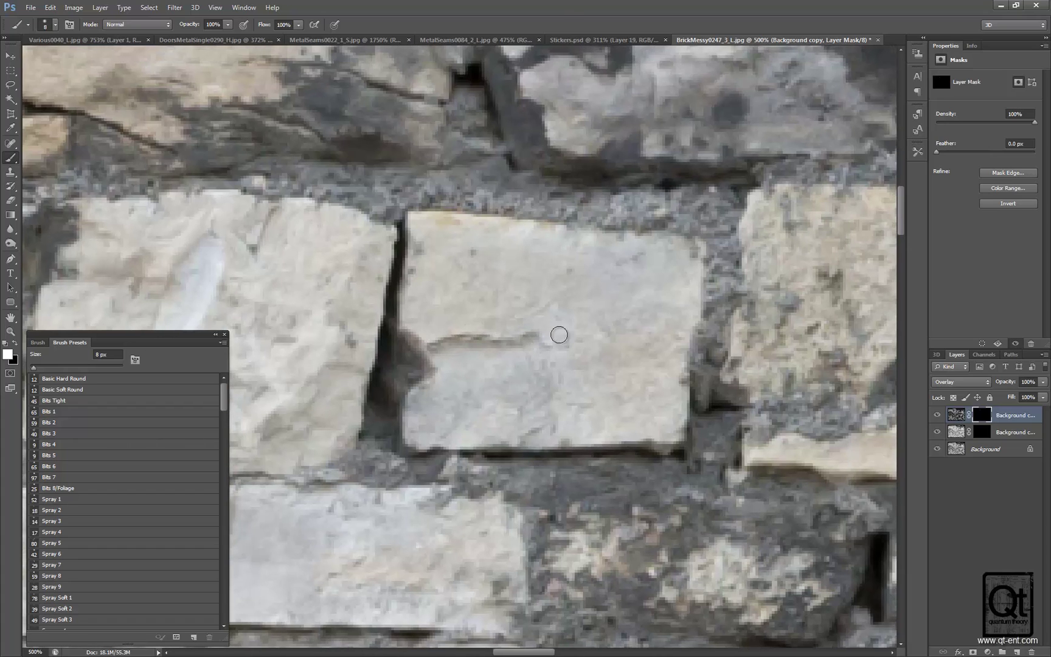
{"action": "mouse_move", "coordinate": [412, 342]}
{"action": "left_mouse_down"}
{"action": "mouse_move", "coordinate": [436, 387]}
{"action": "mouse_move", "coordinate": [410, 406]}
{"action": "mouse_move", "coordinate": [409, 397]}
{"action": "mouse_move", "coordinate": [446, 444]}
{"action": "mouse_move", "coordinate": [433, 436]}
{"action": "mouse_move", "coordinate": [464, 446]}
{"action": "mouse_move", "coordinate": [510, 436]}
{"action": "mouse_move", "coordinate": [547, 388]}
{"action": "left_mouse_up"}
{"action": "left_click_drag", "start_coordinate": [552, 443], "coordinate": [642, 432]}
{"action": "left_click", "coordinate": [536, 406], "text": "alt"}
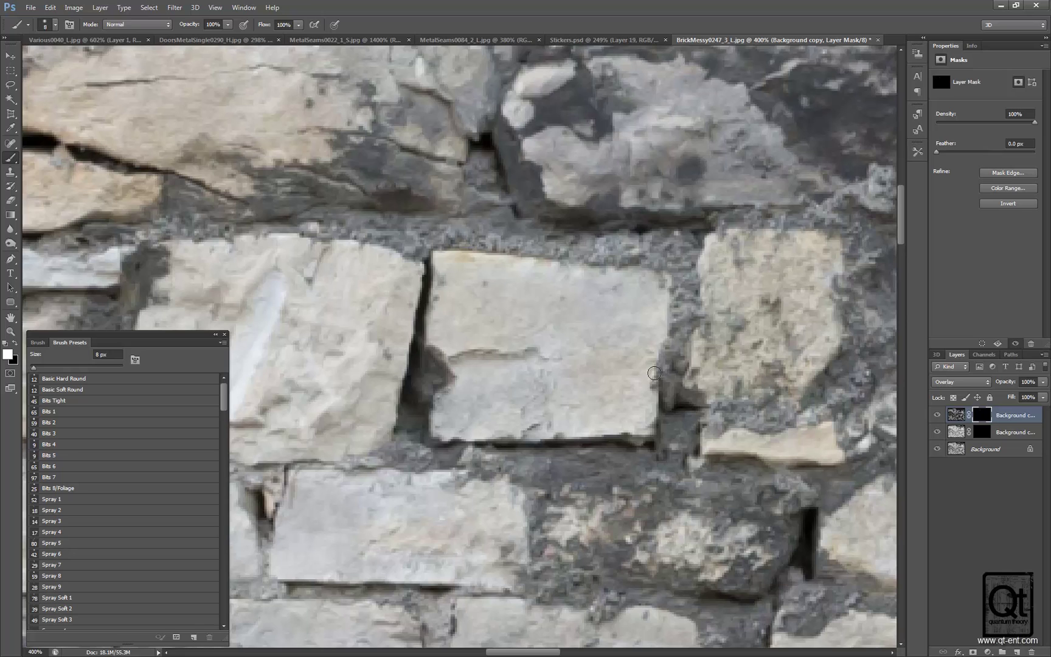
{"action": "mouse_move", "coordinate": [668, 288]}
{"action": "left_mouse_down"}
{"action": "mouse_move", "coordinate": [634, 355]}
{"action": "mouse_move", "coordinate": [609, 333]}
{"action": "mouse_move", "coordinate": [556, 331]}
{"action": "mouse_move", "coordinate": [604, 350]}
{"action": "left_mouse_up"}
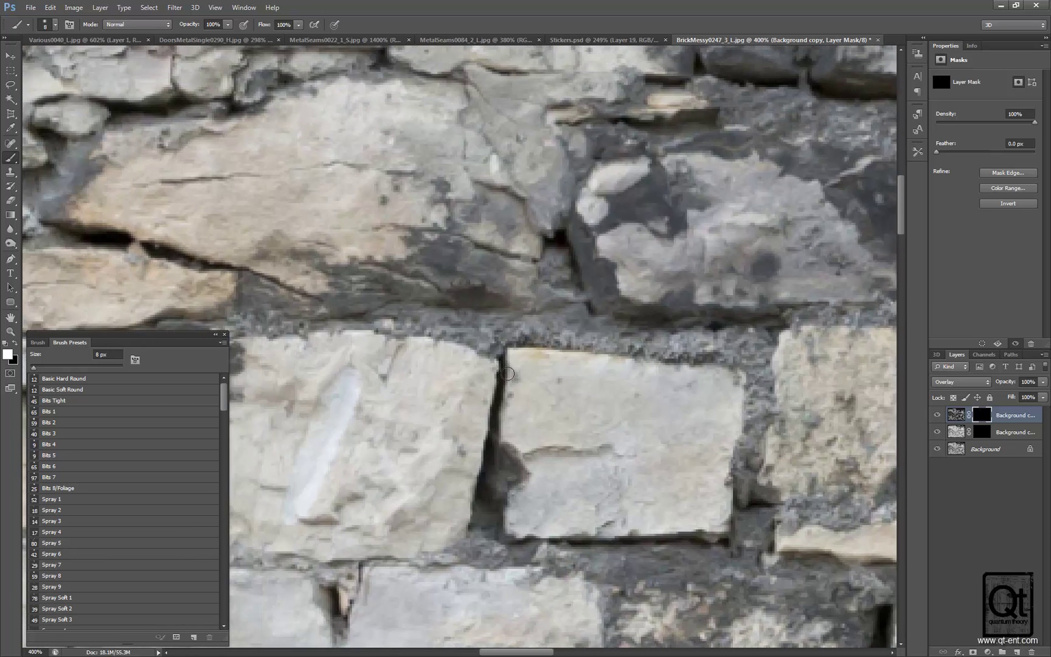
Paint a short dark crack into the face of the long tan brick on the dark copy's mask.
{"action": "left_click_drag", "start_coordinate": [508, 381], "coordinate": [572, 368]}
{"action": "left_click_drag", "start_coordinate": [413, 370], "coordinate": [483, 381]}
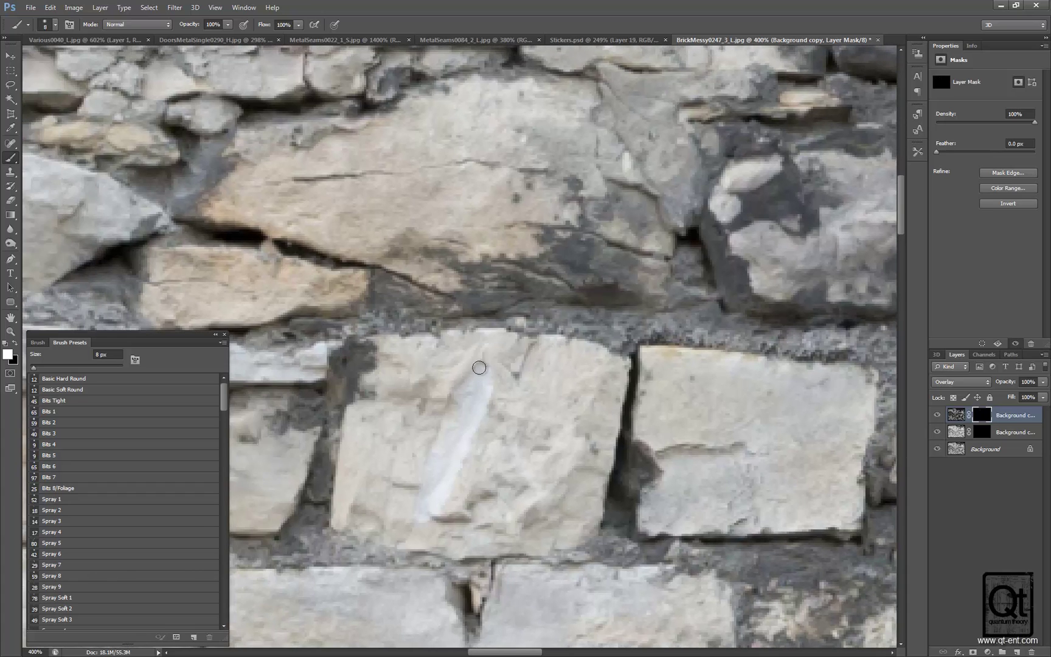
{"action": "mouse_move", "coordinate": [356, 430]}
{"action": "left_mouse_down"}
{"action": "mouse_move", "coordinate": [460, 395]}
{"action": "mouse_move", "coordinate": [443, 426]}
{"action": "mouse_move", "coordinate": [445, 463]}
{"action": "mouse_move", "coordinate": [471, 469]}
{"action": "mouse_move", "coordinate": [492, 496]}
{"action": "left_mouse_up"}
{"action": "mouse_move", "coordinate": [431, 465]}
{"action": "left_mouse_down"}
{"action": "mouse_move", "coordinate": [500, 438]}
{"action": "mouse_move", "coordinate": [450, 469]}
{"action": "mouse_move", "coordinate": [547, 428]}
{"action": "mouse_move", "coordinate": [461, 452]}
{"action": "mouse_move", "coordinate": [579, 434]}
{"action": "mouse_move", "coordinate": [486, 431]}
{"action": "left_mouse_up"}
{"action": "left_click_drag", "start_coordinate": [607, 374], "coordinate": [550, 408]}
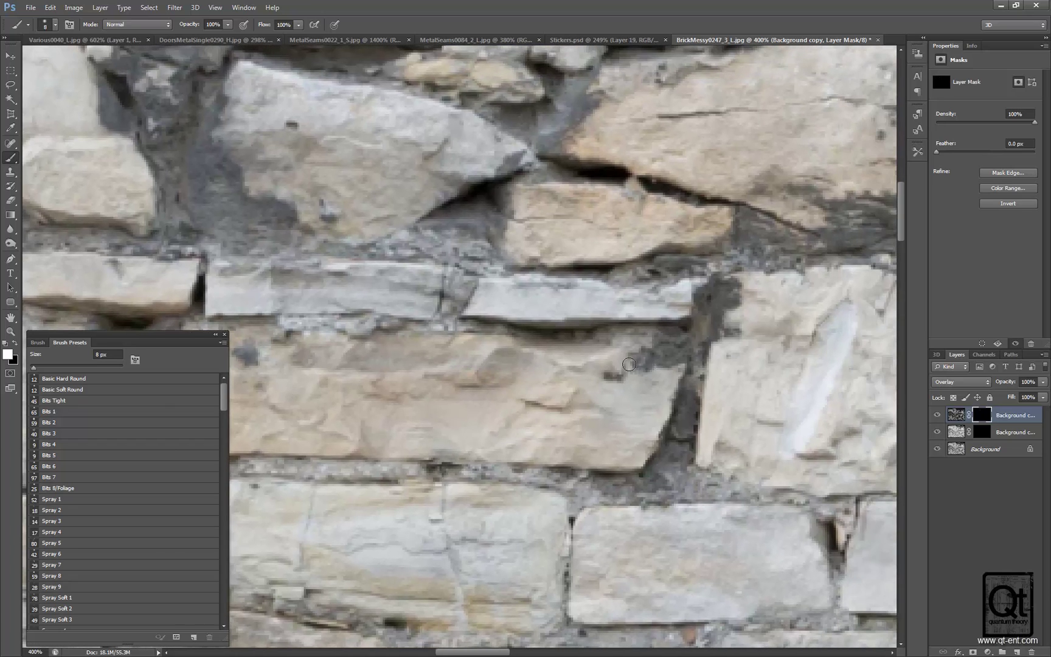
{"action": "scroll", "coordinate": [638, 368], "scroll_direction": "left", "scroll_amount": 3}
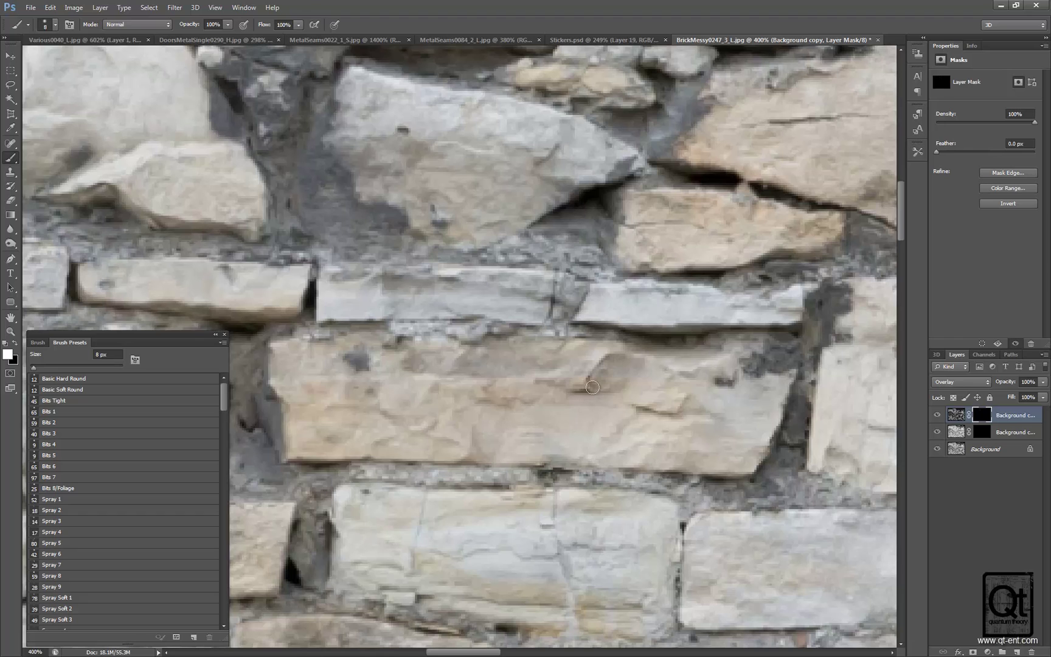
{"action": "left_click_drag", "start_coordinate": [625, 425], "coordinate": [564, 386]}
At 300% zoom, paint white on the dark copy's mask along the crack across the large tan stone to deepen it.
{"action": "key", "text": "z"}
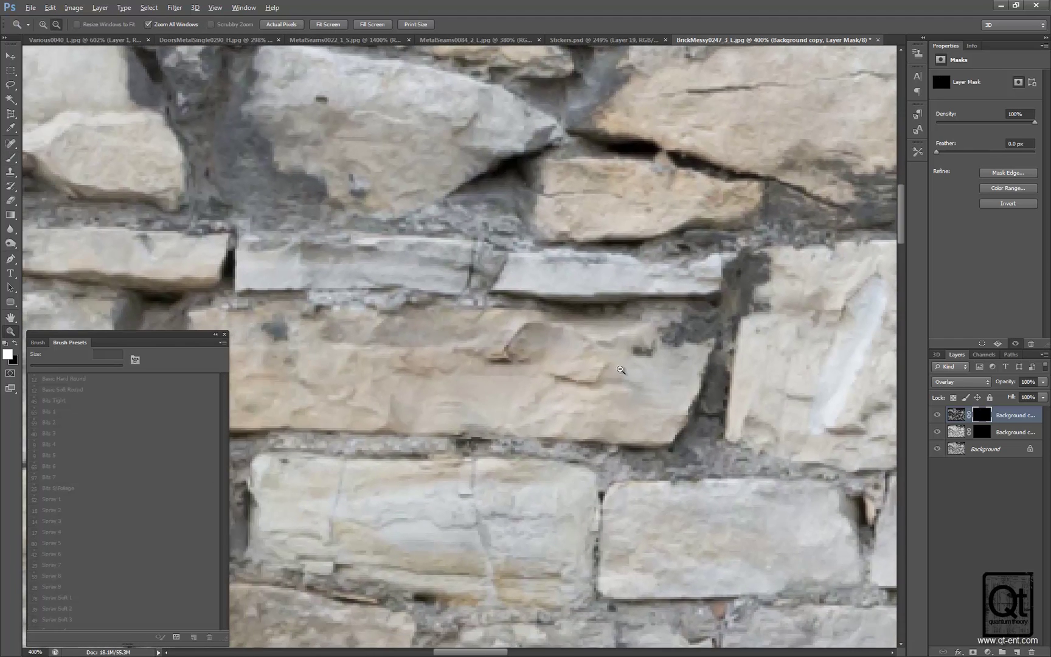
{"action": "left_click", "coordinate": [639, 370], "text": "alt"}
{"action": "left_click_drag", "start_coordinate": [629, 352], "coordinate": [507, 418]}
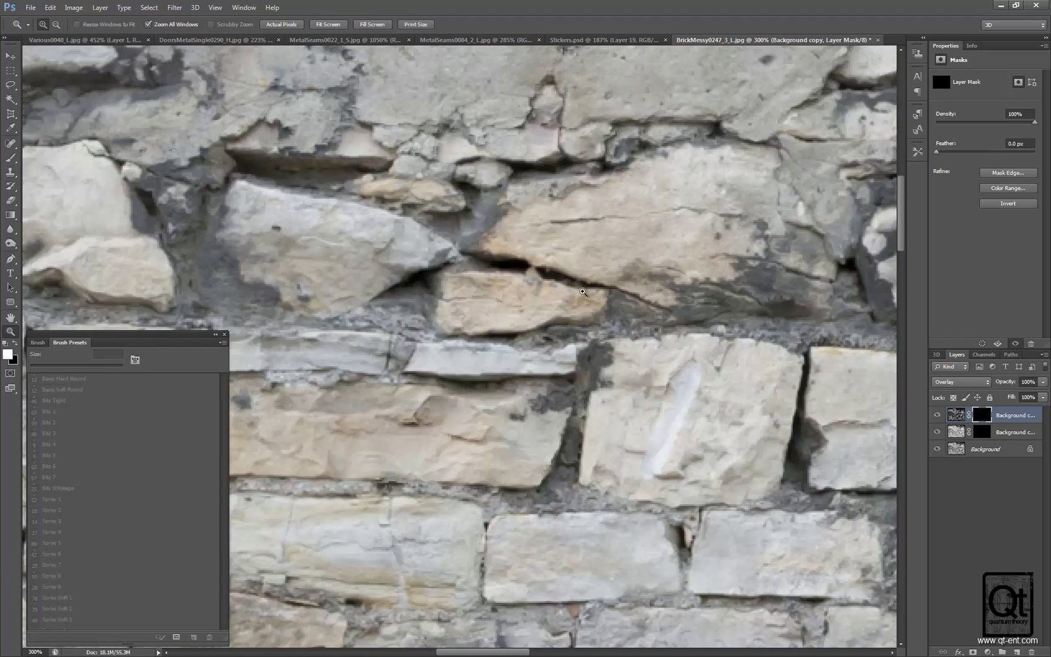
{"action": "key", "text": "b"}
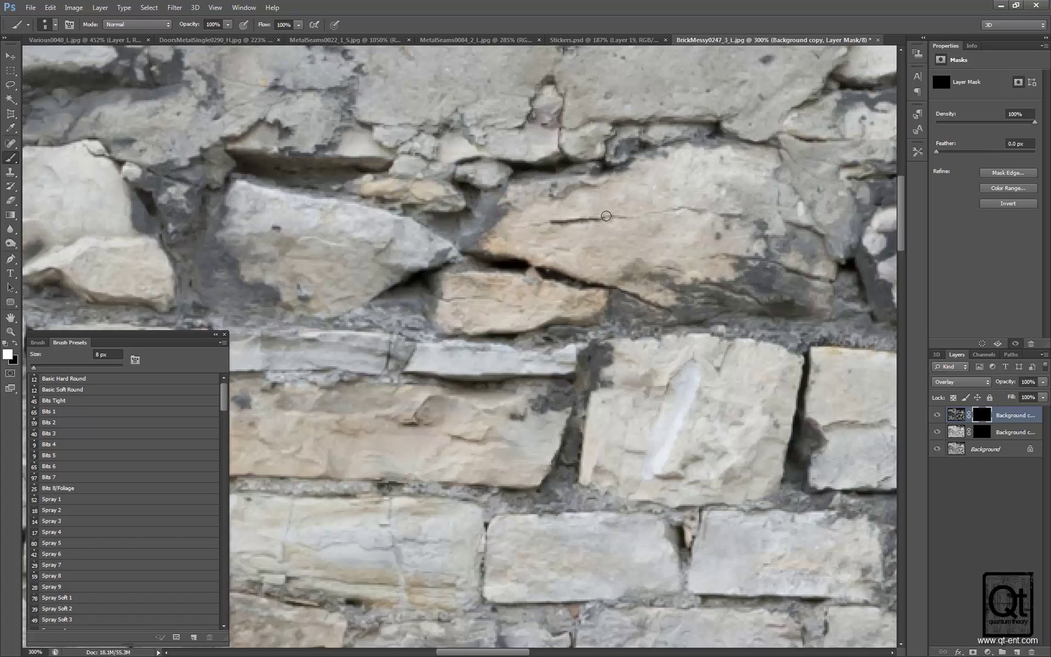
{"action": "left_click_drag", "start_coordinate": [606, 216], "coordinate": [736, 216]}
Switch to the light copy's mask and paint white highlights onto the rounded pale stone with the 8 px brush.
{"action": "left_click", "coordinate": [979, 433]}
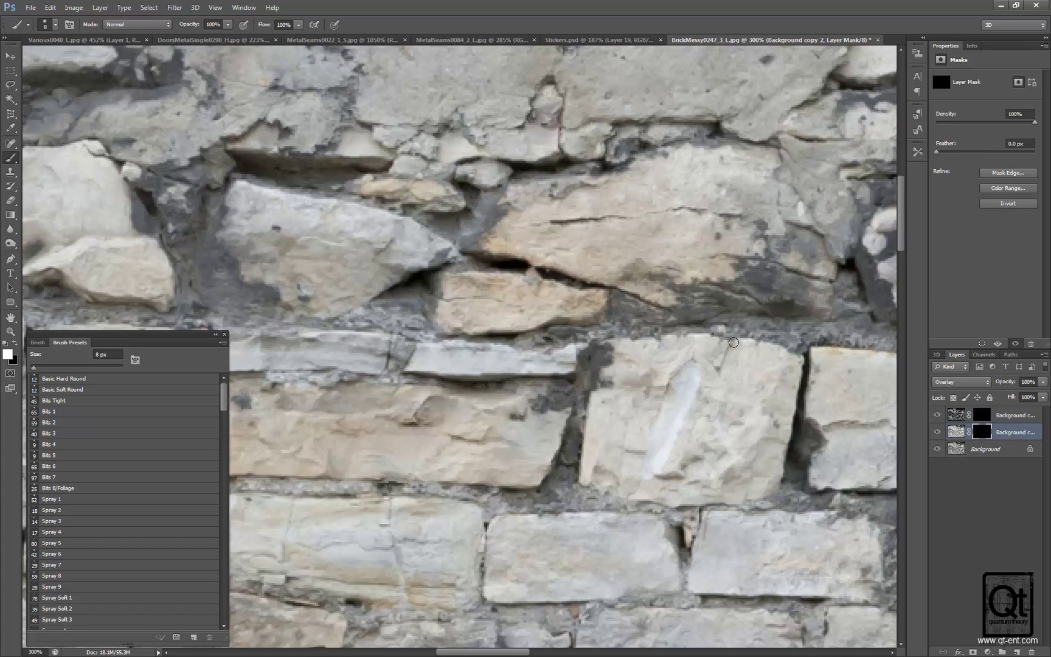
{"action": "left_click_drag", "start_coordinate": [623, 300], "coordinate": [716, 336]}
{"action": "left_click_drag", "start_coordinate": [462, 314], "coordinate": [666, 326]}
{"action": "left_click_drag", "start_coordinate": [552, 320], "coordinate": [702, 309]}
{"action": "mouse_move", "coordinate": [521, 305]}
{"action": "left_mouse_down"}
{"action": "mouse_move", "coordinate": [537, 345]}
{"action": "mouse_move", "coordinate": [570, 347]}
{"action": "left_mouse_up"}
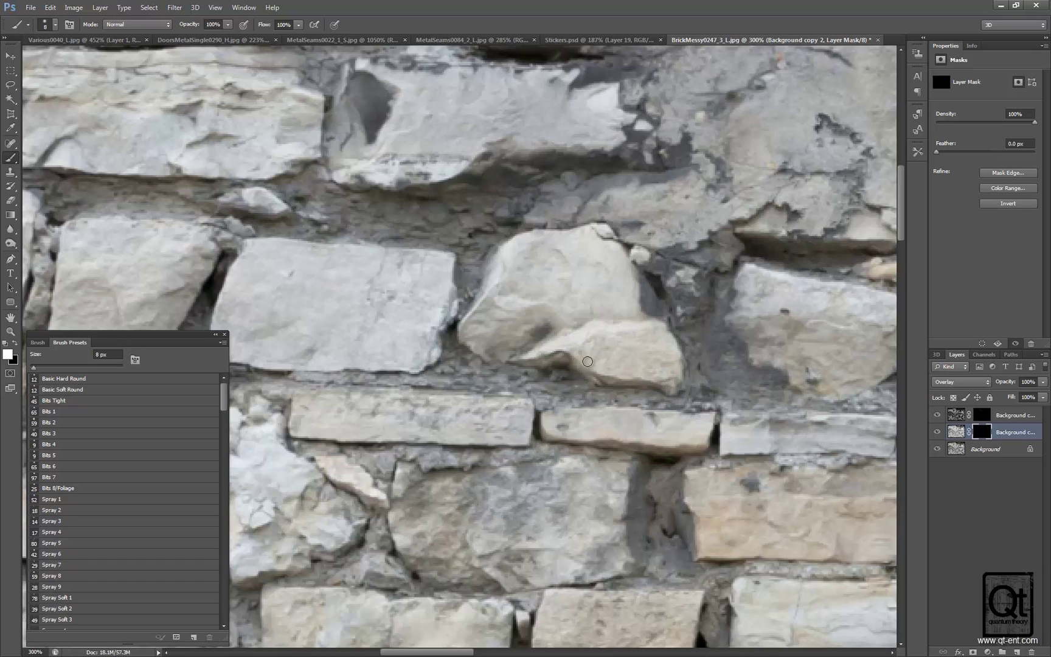
{"action": "left_click_drag", "start_coordinate": [544, 352], "coordinate": [586, 413]}
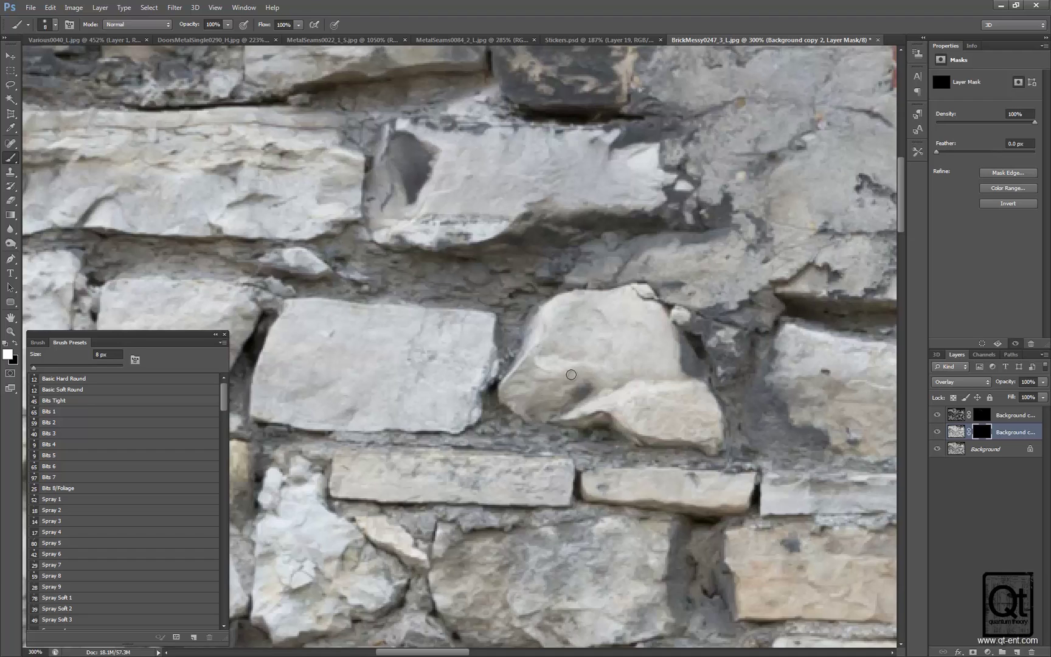
Paint light ridges into the mottled stone below the two narrow bricks on the light copy's mask, and compare the layer hidden and shown.
{"action": "left_click_drag", "start_coordinate": [435, 387], "coordinate": [555, 378]}
{"action": "left_click_drag", "start_coordinate": [403, 391], "coordinate": [448, 276]}
{"action": "left_click_drag", "start_coordinate": [577, 410], "coordinate": [421, 306]}
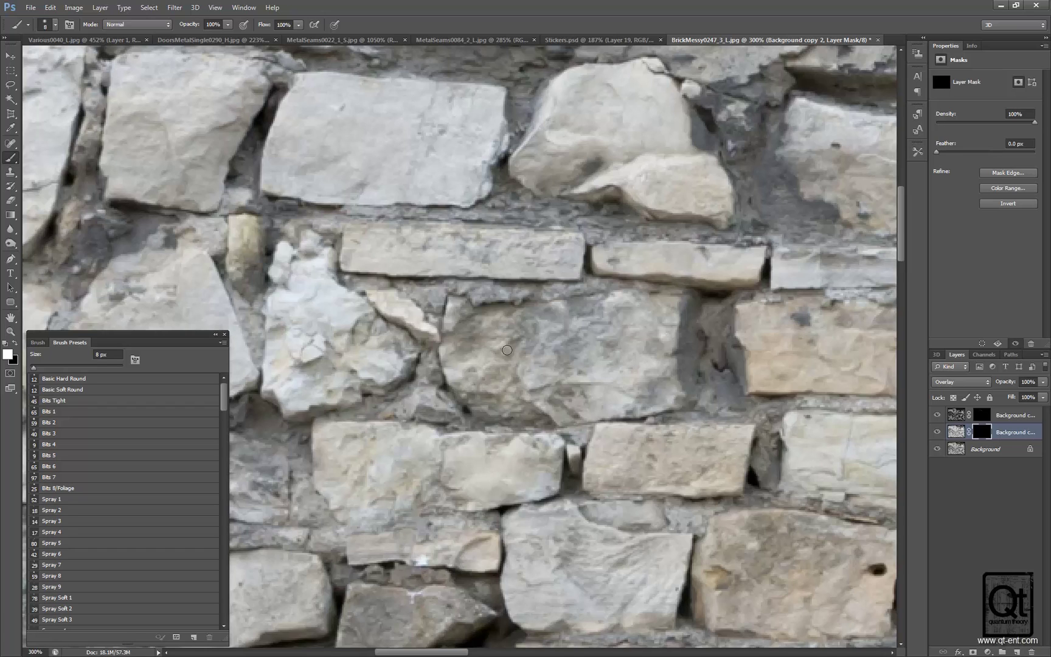
{"action": "mouse_move", "coordinate": [536, 404]}
{"action": "left_mouse_down"}
{"action": "mouse_move", "coordinate": [567, 425]}
{"action": "mouse_move", "coordinate": [550, 414]}
{"action": "mouse_move", "coordinate": [573, 416]}
{"action": "left_mouse_up"}
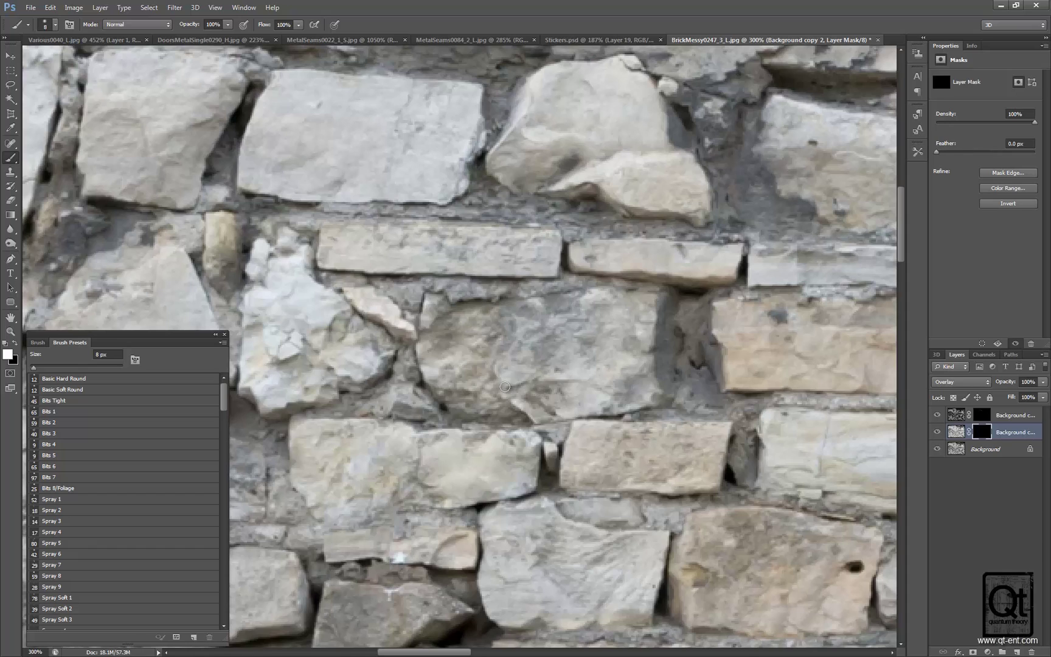
{"action": "mouse_move", "coordinate": [505, 387]}
{"action": "left_mouse_down"}
{"action": "mouse_move", "coordinate": [497, 363]}
{"action": "mouse_move", "coordinate": [526, 381]}
{"action": "left_mouse_up"}
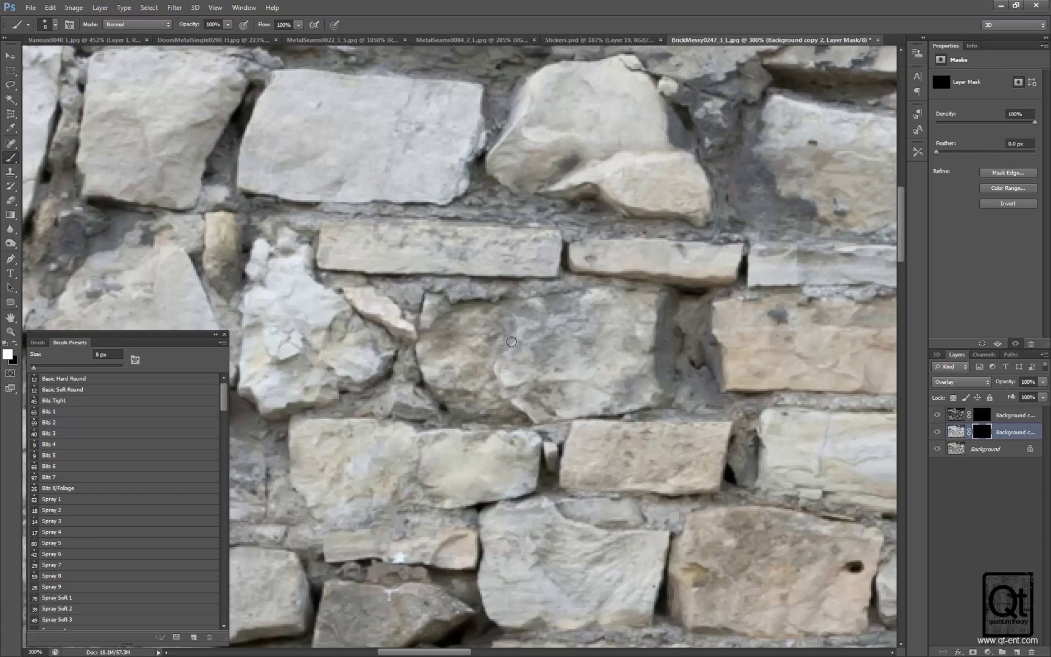
{"action": "mouse_move", "coordinate": [522, 325]}
{"action": "left_mouse_down"}
{"action": "mouse_move", "coordinate": [527, 335]}
{"action": "mouse_move", "coordinate": [571, 318]}
{"action": "left_mouse_up"}
{"action": "mouse_move", "coordinate": [550, 387]}
{"action": "left_mouse_down"}
{"action": "mouse_move", "coordinate": [593, 386]}
{"action": "mouse_move", "coordinate": [646, 410]}
{"action": "mouse_move", "coordinate": [676, 389]}
{"action": "left_mouse_up"}
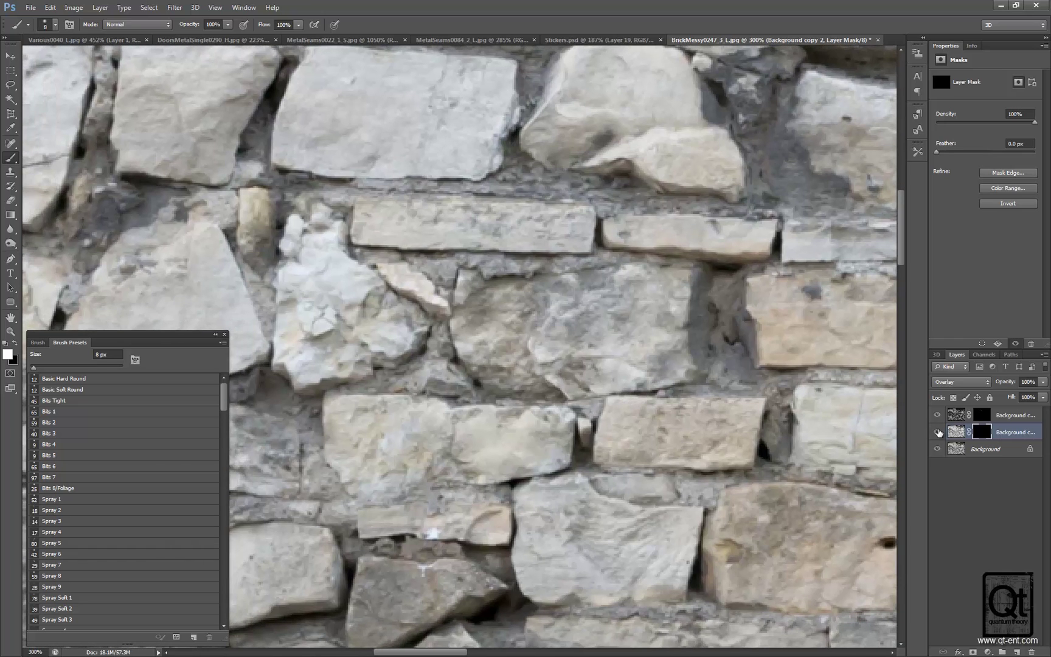
{"action": "left_click", "coordinate": [937, 432]}
{"action": "left_click", "coordinate": [937, 432]}
{"action": "left_click", "coordinate": [937, 432]}
{"action": "left_click", "coordinate": [938, 432]}
Paint highlights onto the small wedge-shaped stone and the large triangular stone below it on the light copy's mask.
{"action": "left_click_drag", "start_coordinate": [710, 429], "coordinate": [652, 363]}
{"action": "left_click_drag", "start_coordinate": [566, 439], "coordinate": [610, 408]}
{"action": "left_click_drag", "start_coordinate": [426, 471], "coordinate": [465, 432]}
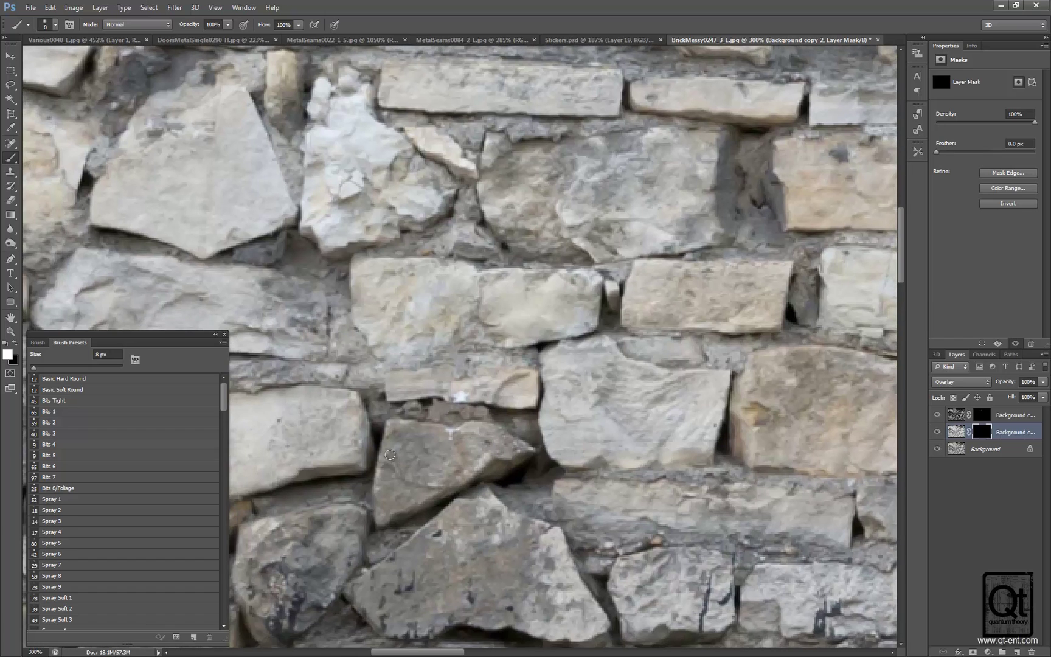
{"action": "left_click_drag", "start_coordinate": [435, 483], "coordinate": [486, 447]}
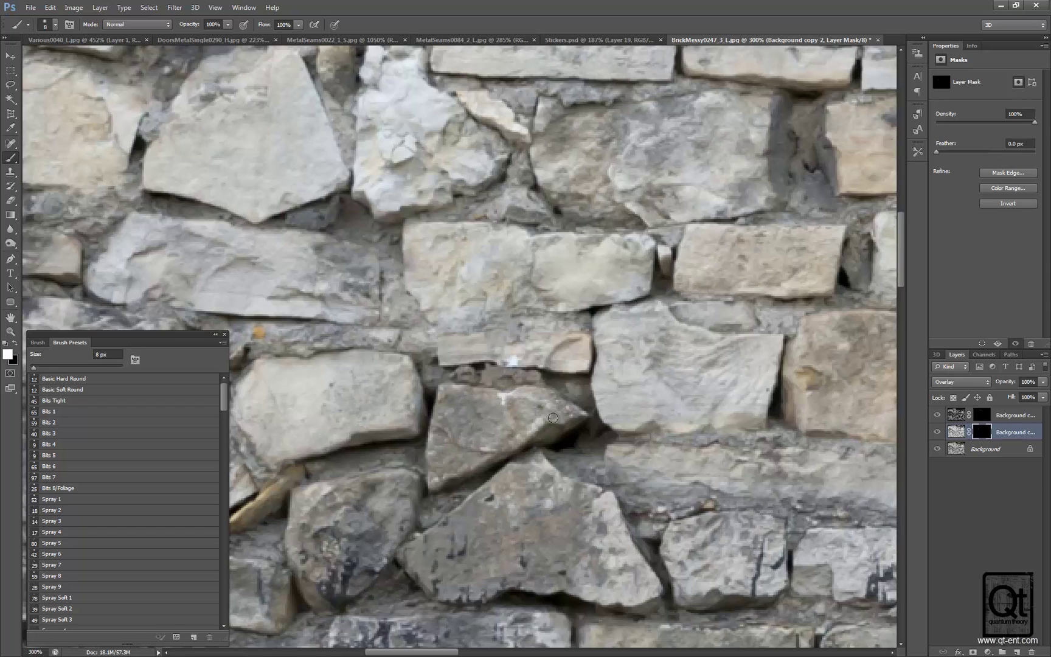
{"action": "left_click_drag", "start_coordinate": [491, 509], "coordinate": [586, 430]}
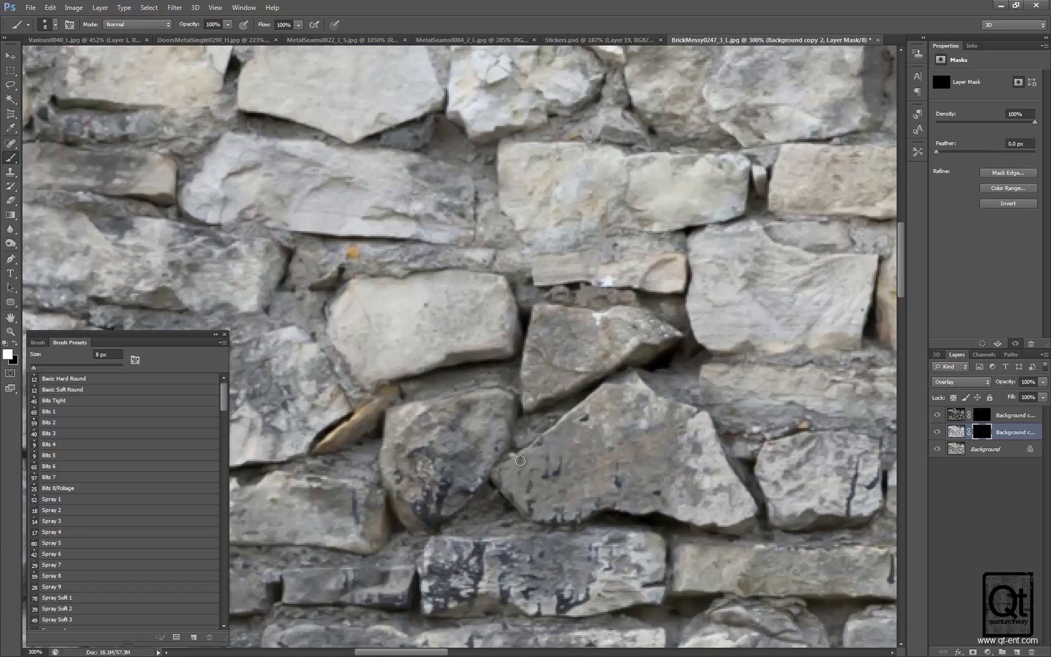
{"action": "left_click_drag", "start_coordinate": [548, 469], "coordinate": [493, 429]}
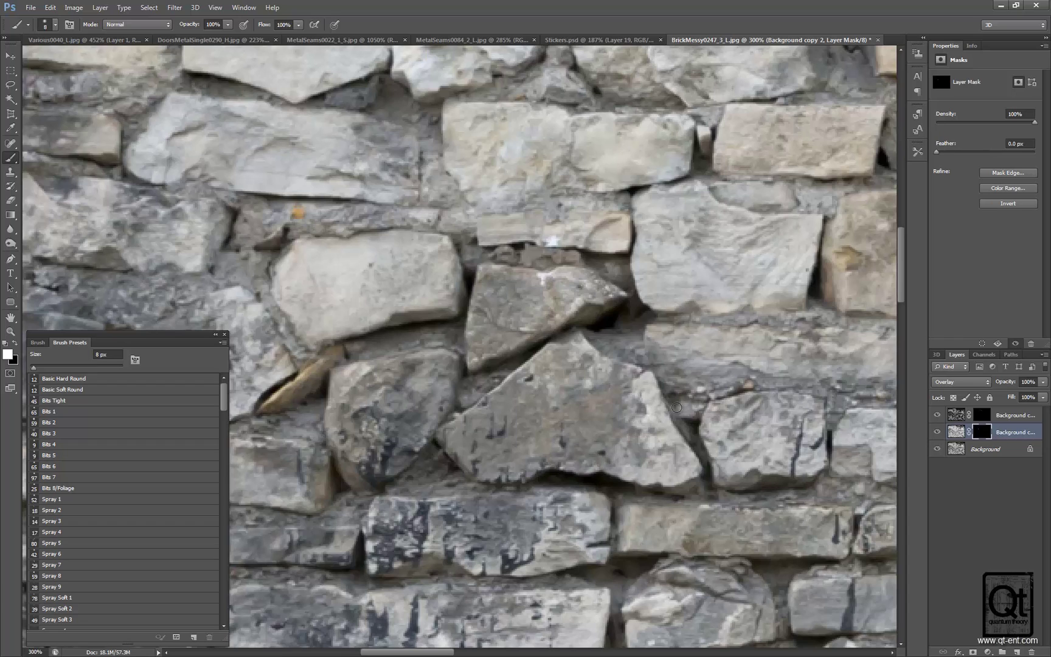
{"action": "mouse_move", "coordinate": [651, 429]}
{"action": "left_mouse_down"}
{"action": "mouse_move", "coordinate": [653, 455]}
{"action": "mouse_move", "coordinate": [636, 462]}
{"action": "left_mouse_up"}
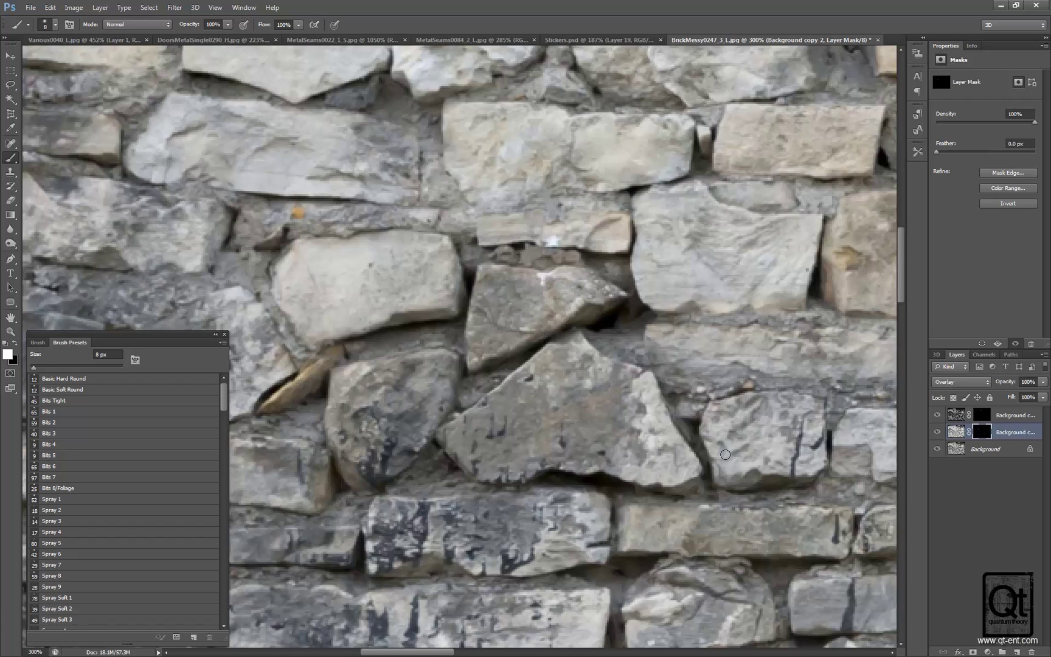
Paint small dark chips into the large triangular stone on the dark copy's mask, and add highlights beside them on the light copy's mask.
{"action": "left_click", "coordinate": [980, 417]}
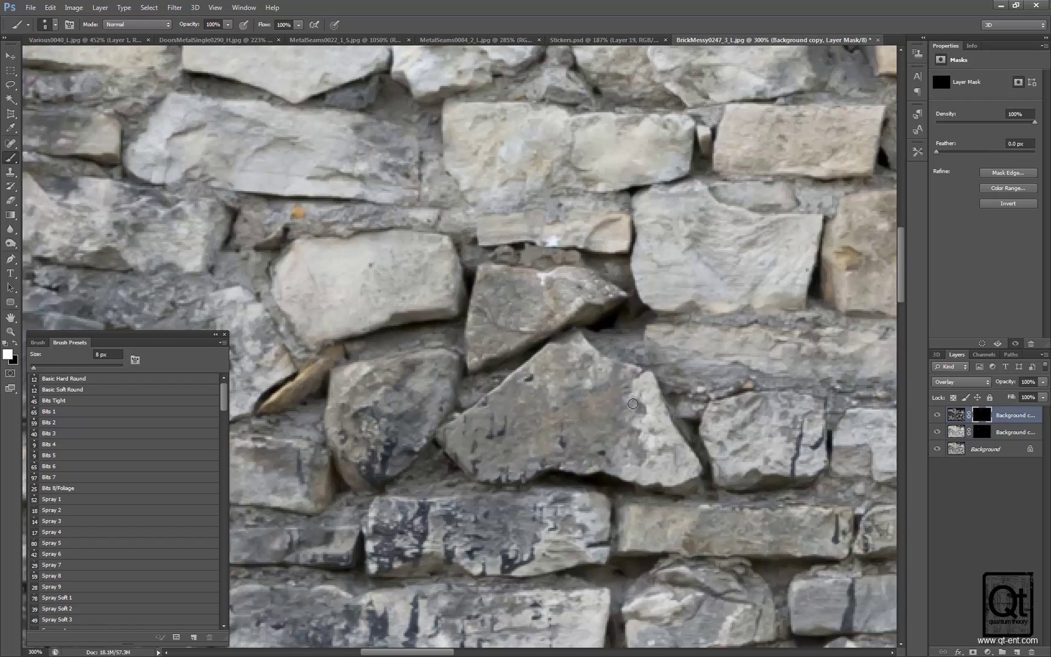
{"action": "left_click_drag", "start_coordinate": [633, 403], "coordinate": [638, 402]}
{"action": "left_click_drag", "start_coordinate": [662, 449], "coordinate": [671, 451]}
{"action": "left_click_drag", "start_coordinate": [572, 473], "coordinate": [608, 433]}
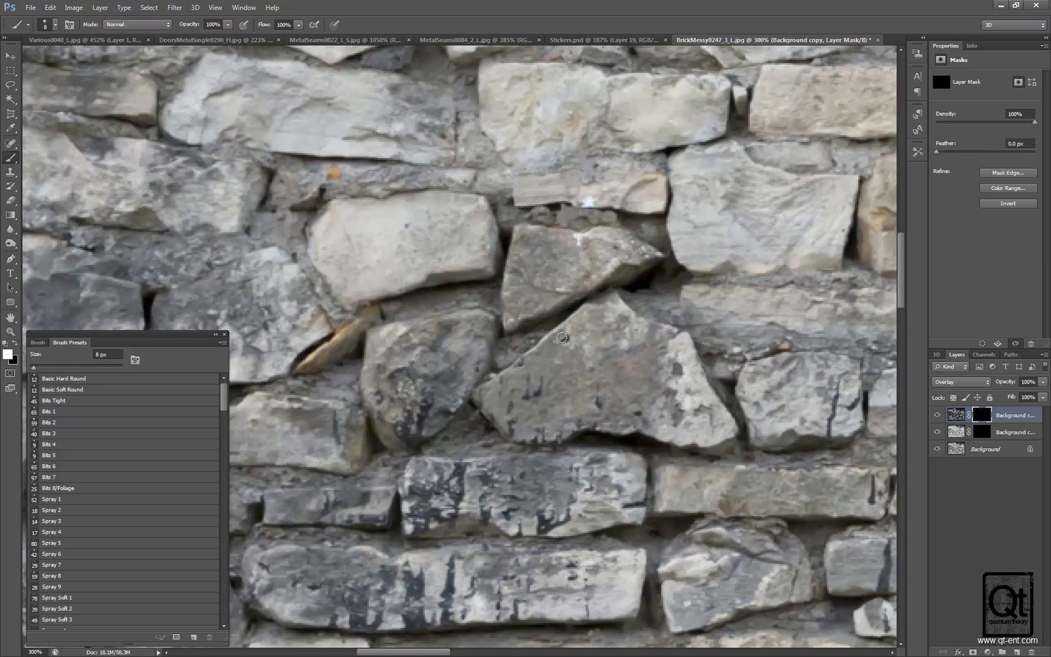
{"action": "mouse_move", "coordinate": [562, 336]}
{"action": "left_mouse_down"}
{"action": "mouse_move", "coordinate": [560, 349]}
{"action": "mouse_move", "coordinate": [652, 349]}
{"action": "left_mouse_up"}
{"action": "left_click", "coordinate": [992, 433]}
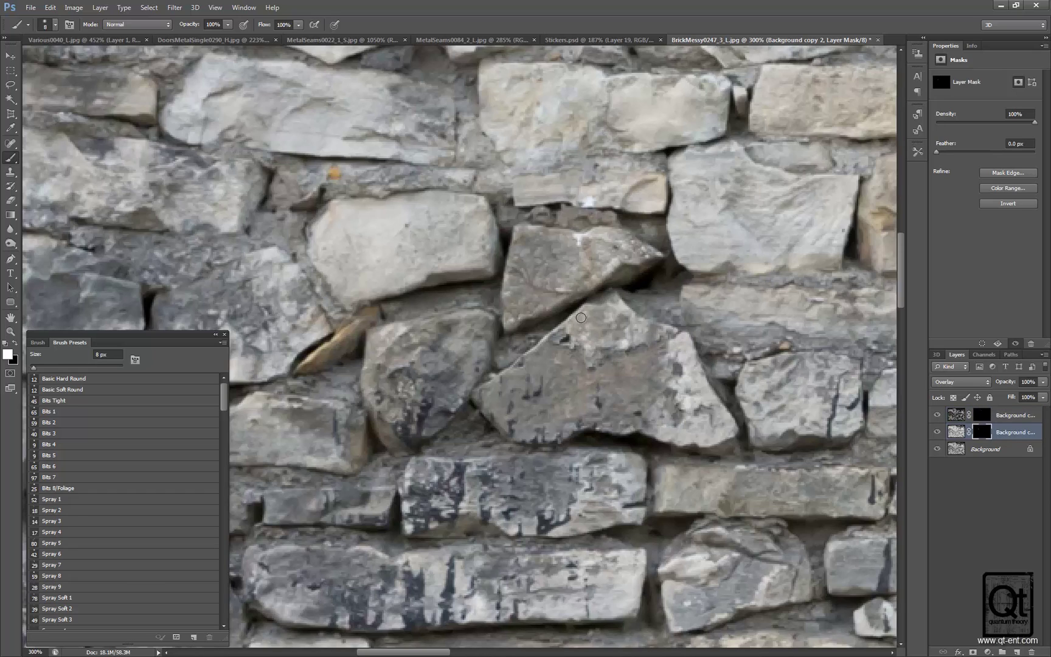
{"action": "scroll", "coordinate": [765, 430], "scroll_direction": "right", "scroll_amount": 3}
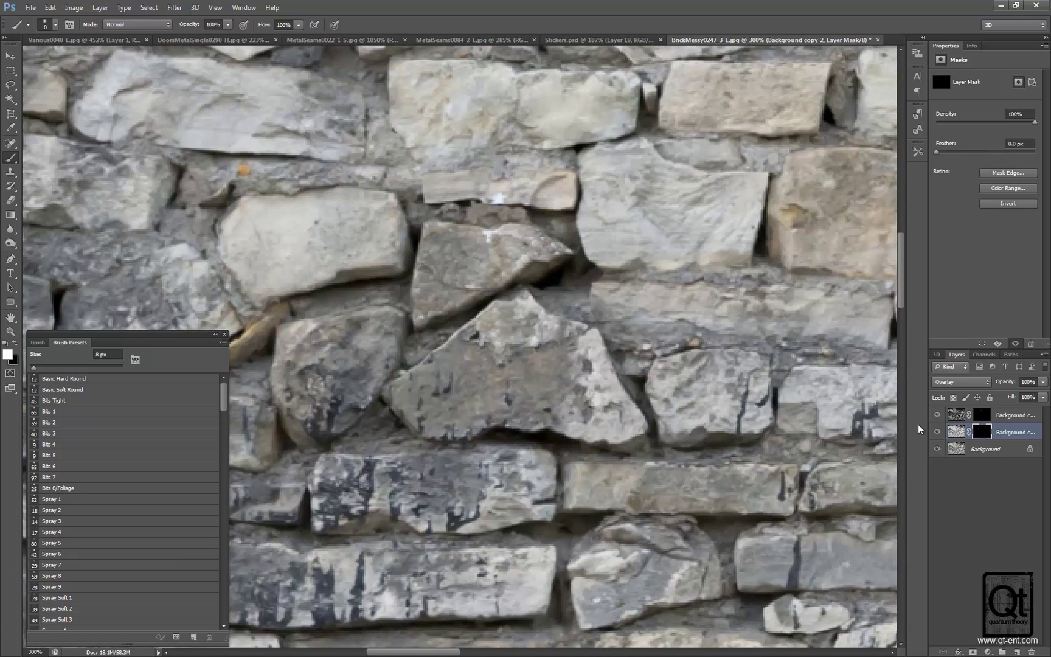
Compare the wall with the light copy layer hidden and shown, both close up and at 100% zoom.
{"action": "left_click", "coordinate": [938, 433]}
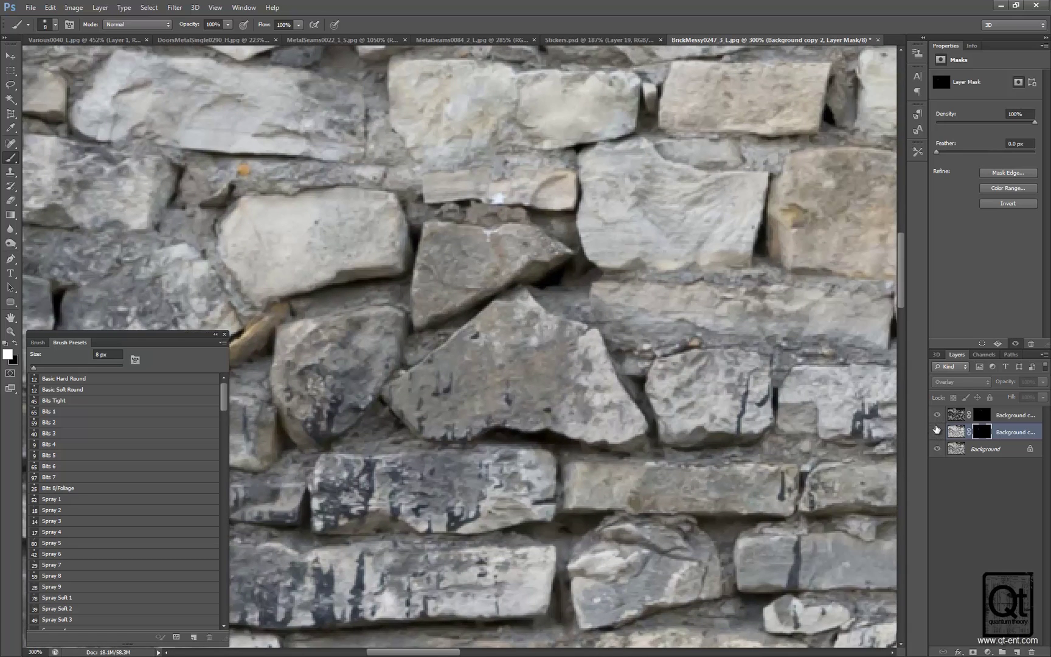
{"action": "left_click", "coordinate": [936, 431]}
{"action": "left_click", "coordinate": [937, 432]}
{"action": "left_click", "coordinate": [937, 432]}
{"action": "key", "text": "z"}
{"action": "key", "text": "ctrl+1"}
{"action": "left_click_drag", "start_coordinate": [697, 397], "coordinate": [518, 310]}
{"action": "left_click", "coordinate": [937, 431]}
{"action": "left_click", "coordinate": [937, 431]}
At 300% zoom, paint highlights onto the large grey stone and the cracked cream stone beside it on the light copy's mask.
{"action": "left_click", "coordinate": [585, 397]}
{"action": "left_click", "coordinate": [585, 401]}
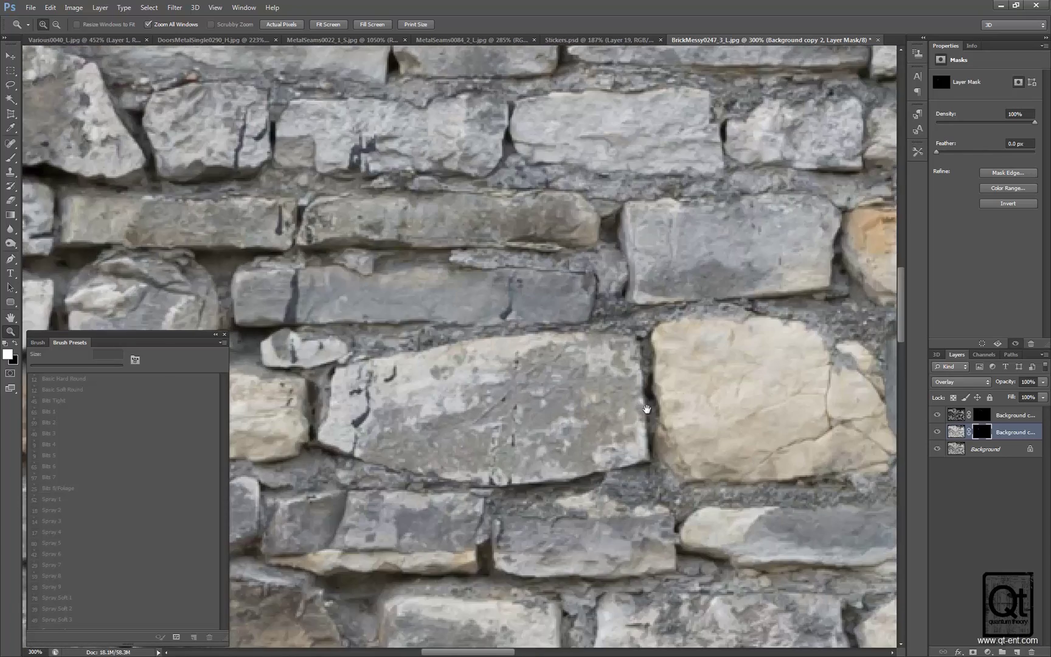
{"action": "left_click_drag", "start_coordinate": [644, 410], "coordinate": [760, 399]}
{"action": "left_click_drag", "start_coordinate": [639, 407], "coordinate": [576, 378]}
{"action": "key", "text": "b"}
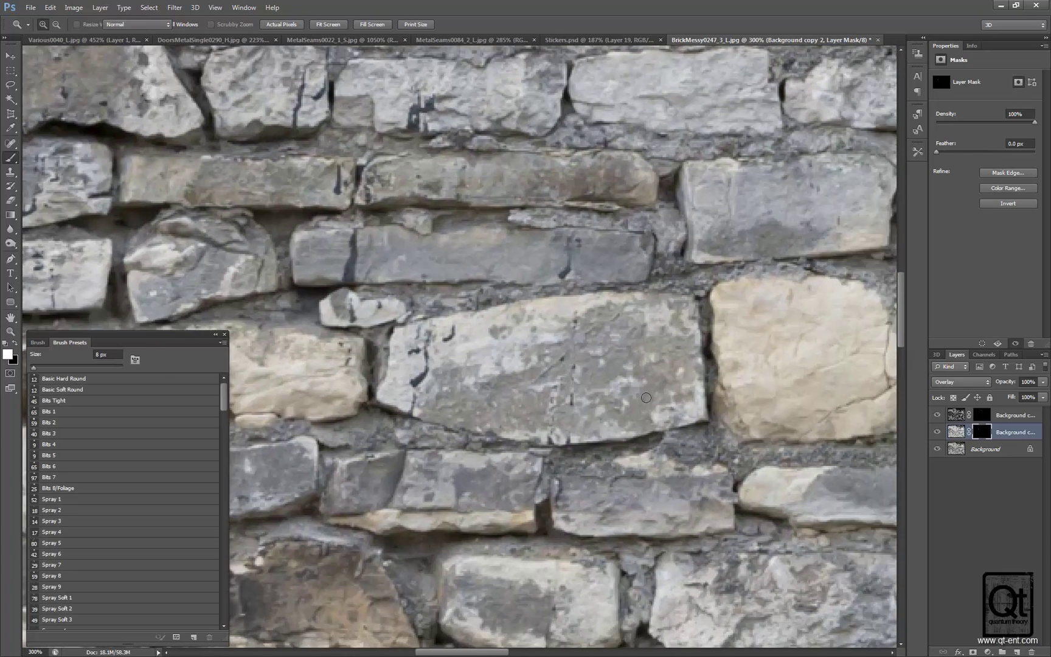
{"action": "mouse_move", "coordinate": [647, 396]}
{"action": "left_mouse_down"}
{"action": "mouse_move", "coordinate": [689, 376]}
{"action": "mouse_move", "coordinate": [477, 358]}
{"action": "left_mouse_up"}
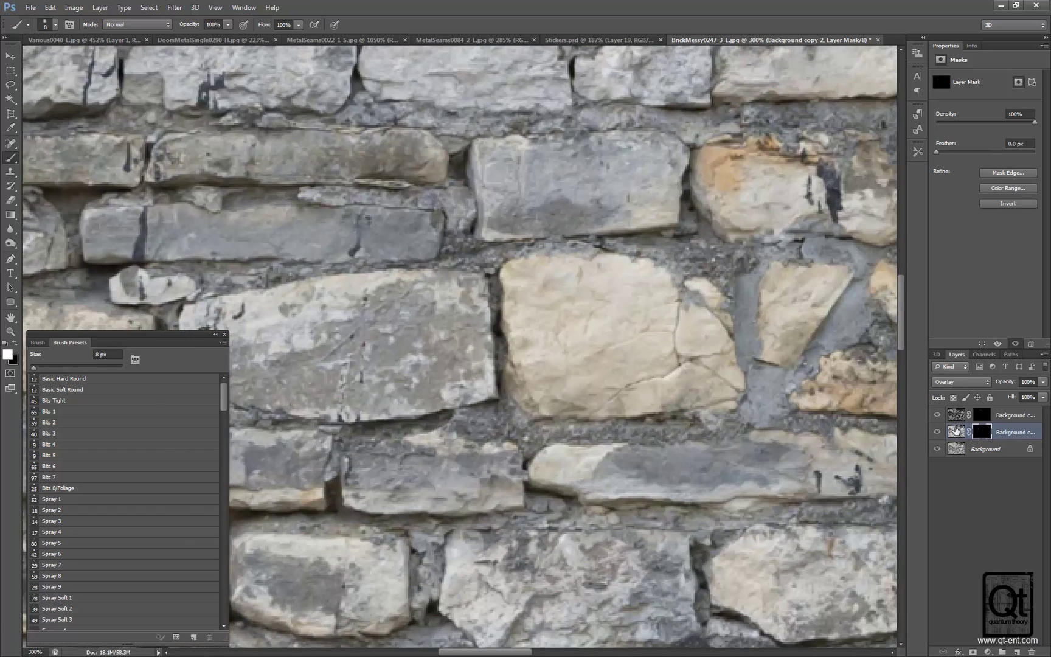
Darken the cream stone's cracks and lower edges by painting white on the dark copy's mask.
{"action": "left_click", "coordinate": [980, 419]}
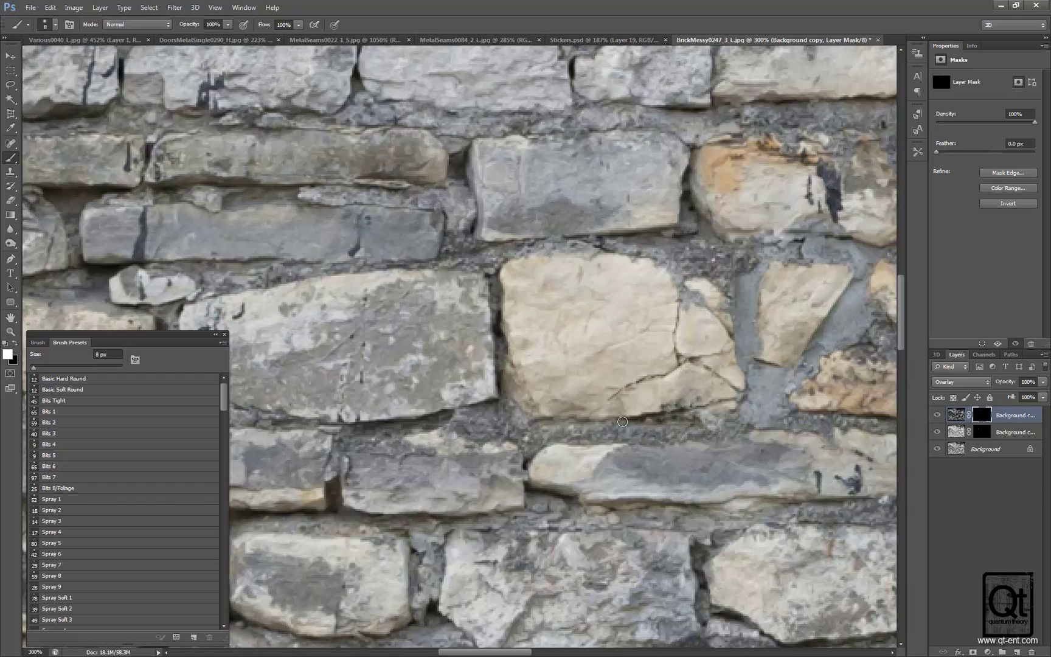
{"action": "scroll", "coordinate": [581, 354], "scroll_direction": "left", "scroll_amount": 2}
{"action": "mouse_move", "coordinate": [574, 332]}
{"action": "left_mouse_down"}
{"action": "mouse_move", "coordinate": [577, 378]}
{"action": "mouse_move", "coordinate": [605, 414]}
{"action": "left_mouse_up"}
{"action": "left_click_drag", "start_coordinate": [661, 342], "coordinate": [594, 425]}
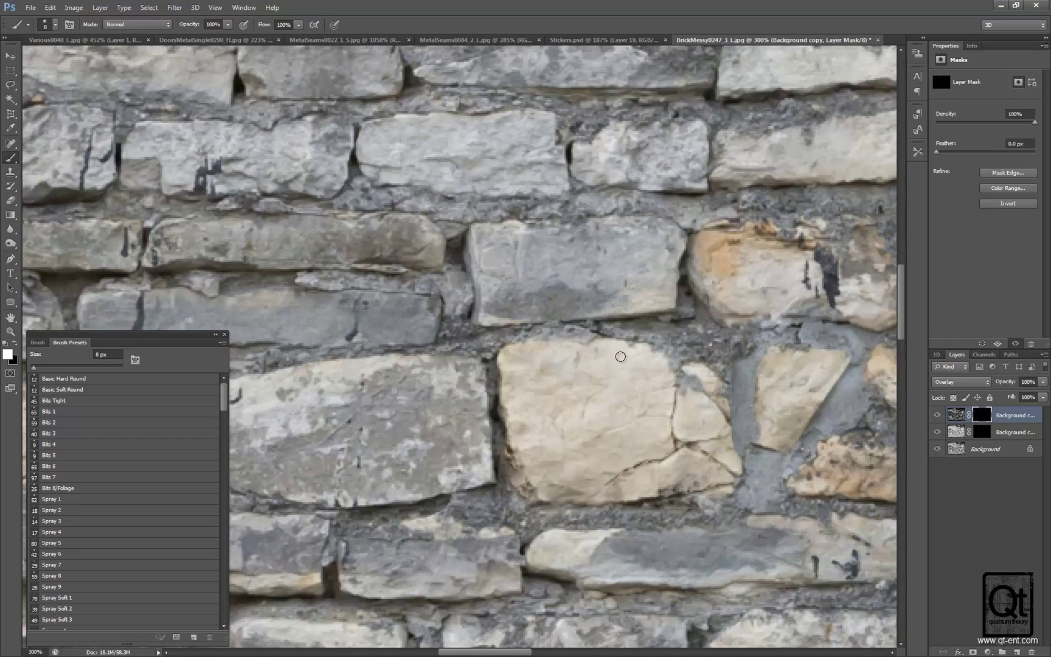
Paint dark cracks into the ochre stone on the dark copy's mask and highlights beside them on the light copy's mask.
{"action": "mouse_move", "coordinate": [679, 364]}
{"action": "left_mouse_down"}
{"action": "mouse_move", "coordinate": [693, 383]}
{"action": "mouse_move", "coordinate": [723, 389]}
{"action": "mouse_move", "coordinate": [660, 382]}
{"action": "mouse_move", "coordinate": [664, 389]}
{"action": "mouse_move", "coordinate": [715, 424]}
{"action": "mouse_move", "coordinate": [712, 398]}
{"action": "mouse_move", "coordinate": [745, 372]}
{"action": "mouse_move", "coordinate": [580, 387]}
{"action": "left_mouse_up"}
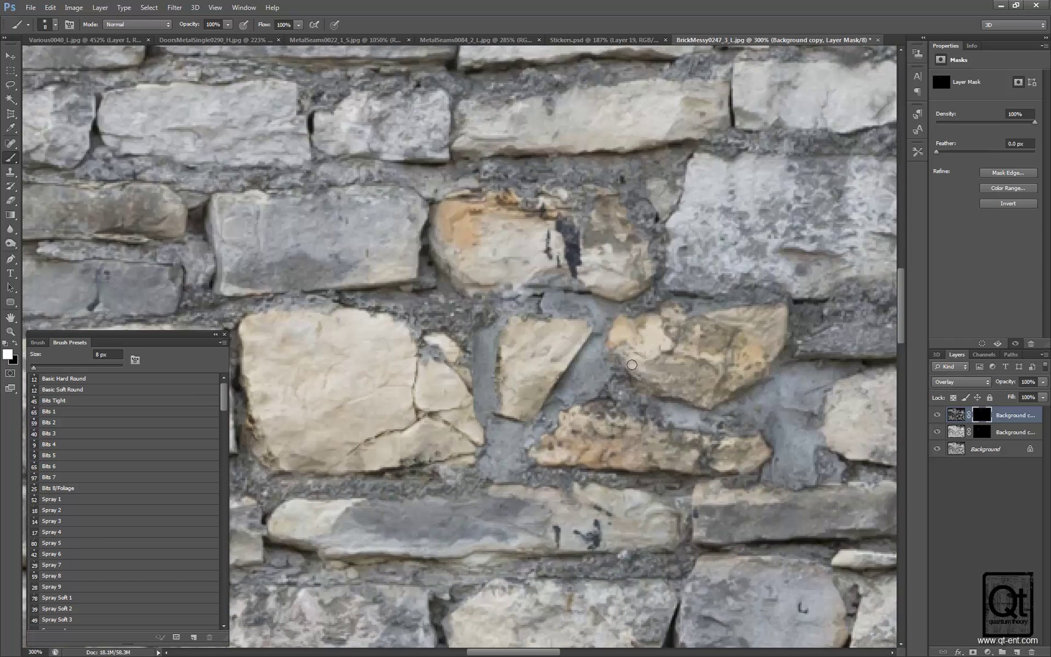
{"action": "mouse_move", "coordinate": [623, 347]}
{"action": "left_mouse_down"}
{"action": "mouse_move", "coordinate": [650, 372]}
{"action": "mouse_move", "coordinate": [716, 377]}
{"action": "mouse_move", "coordinate": [711, 401]}
{"action": "mouse_move", "coordinate": [779, 348]}
{"action": "mouse_move", "coordinate": [770, 336]}
{"action": "mouse_move", "coordinate": [705, 354]}
{"action": "mouse_move", "coordinate": [725, 371]}
{"action": "mouse_move", "coordinate": [650, 355]}
{"action": "left_mouse_up"}
{"action": "left_click", "coordinate": [979, 433]}
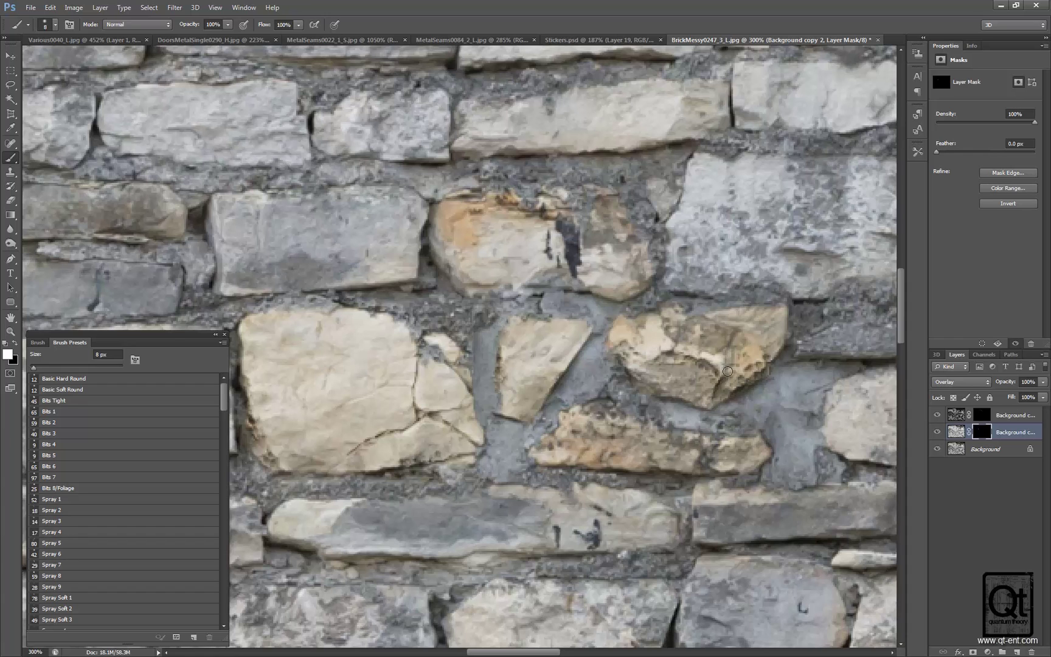
{"action": "left_click_drag", "start_coordinate": [721, 364], "coordinate": [743, 376]}
{"action": "left_click_drag", "start_coordinate": [636, 354], "coordinate": [558, 376]}
{"action": "key", "text": "z"}
{"action": "left_click", "coordinate": [486, 359], "text": "alt"}
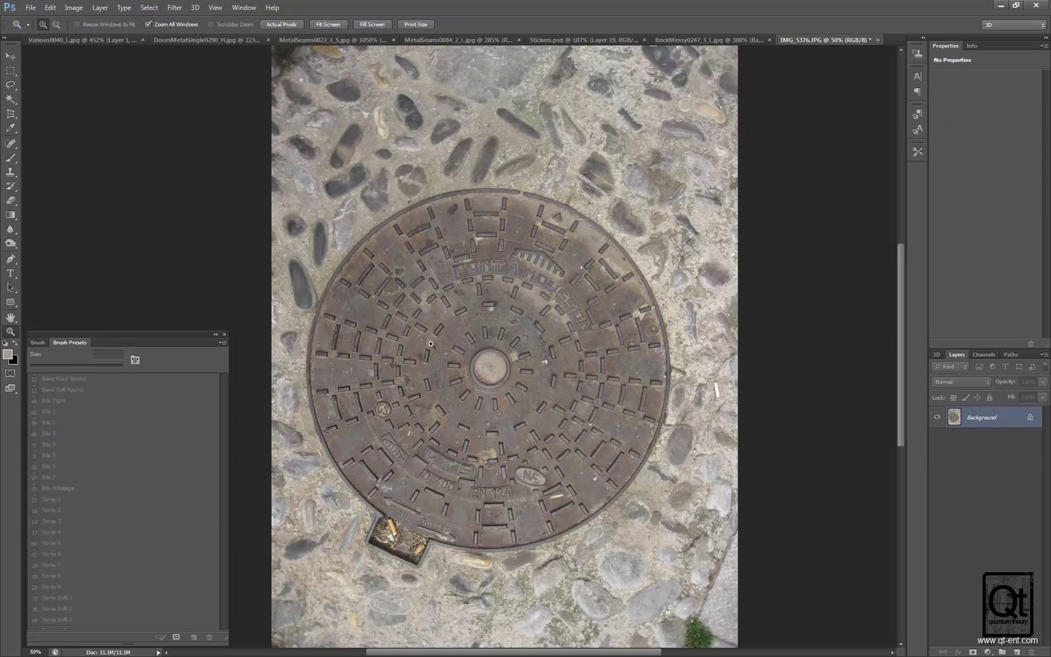
Duplicate the manhole cover's Background layer and apply Accented Edges with edge width 2, edge brightness 5 and smoothness 1.
{"action": "left_click", "coordinate": [431, 345]}
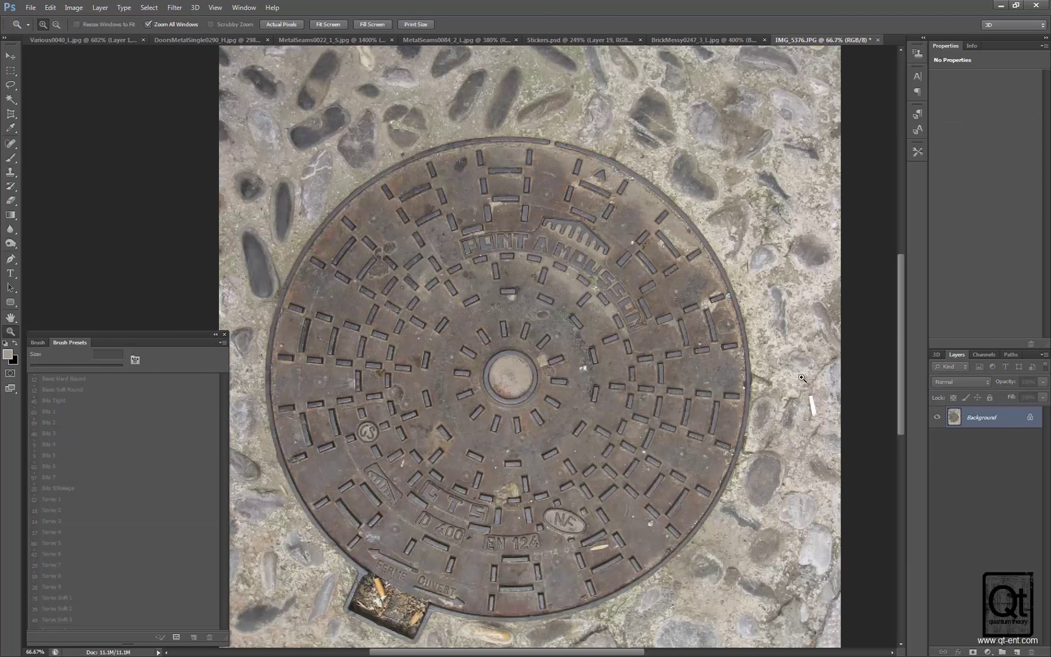
{"action": "key", "text": "ctrl+j"}
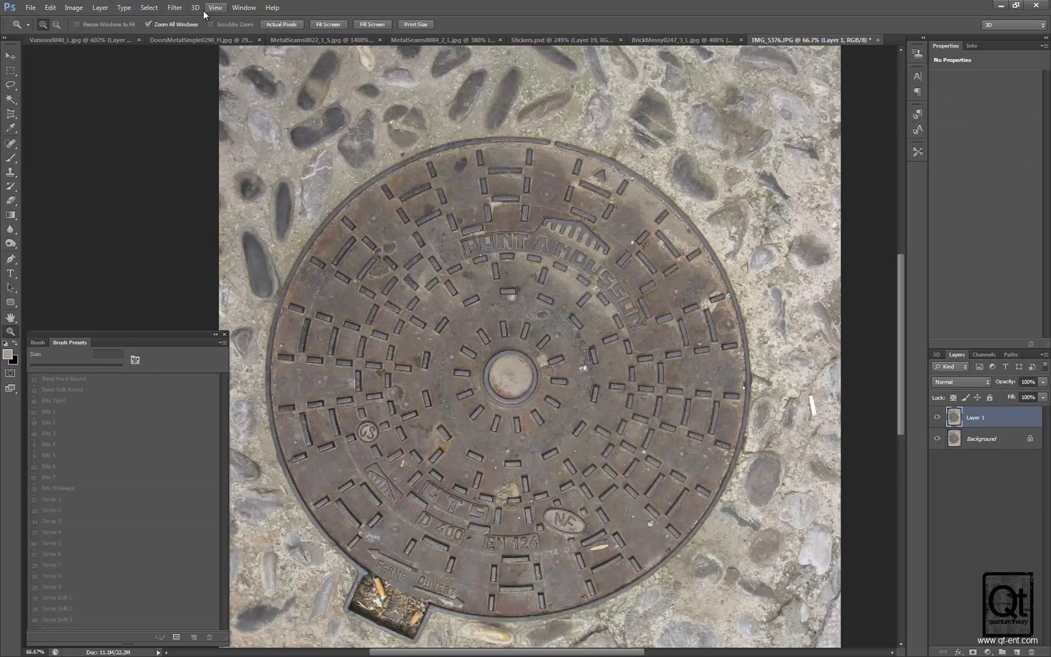
{"action": "left_click", "coordinate": [174, 8]}
{"action": "mouse_move", "coordinate": [201, 142]}
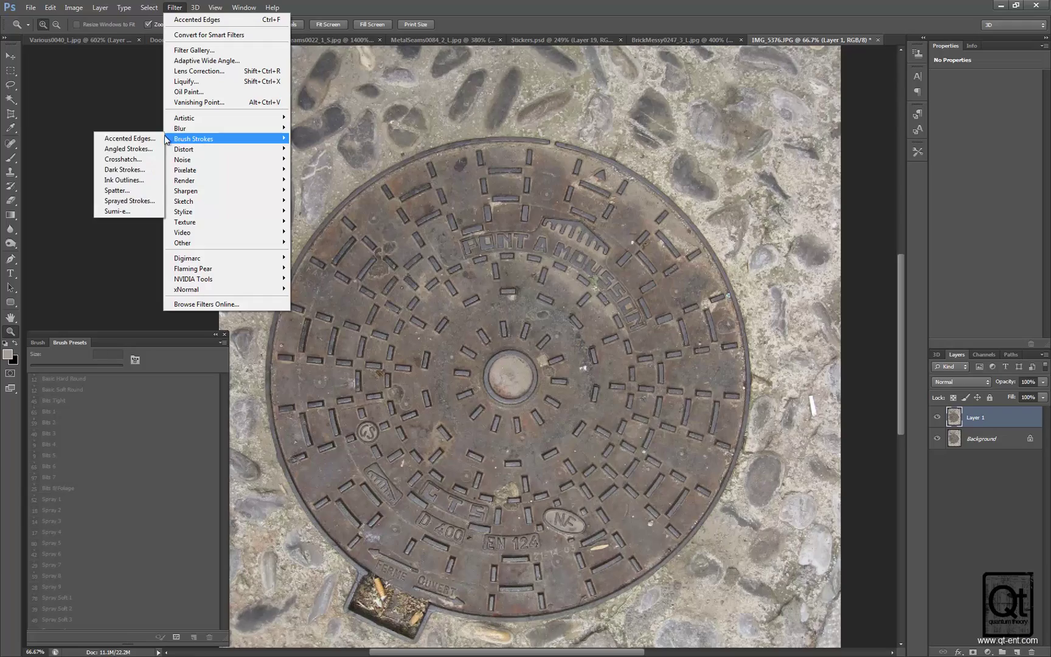
{"action": "left_click", "coordinate": [163, 134]}
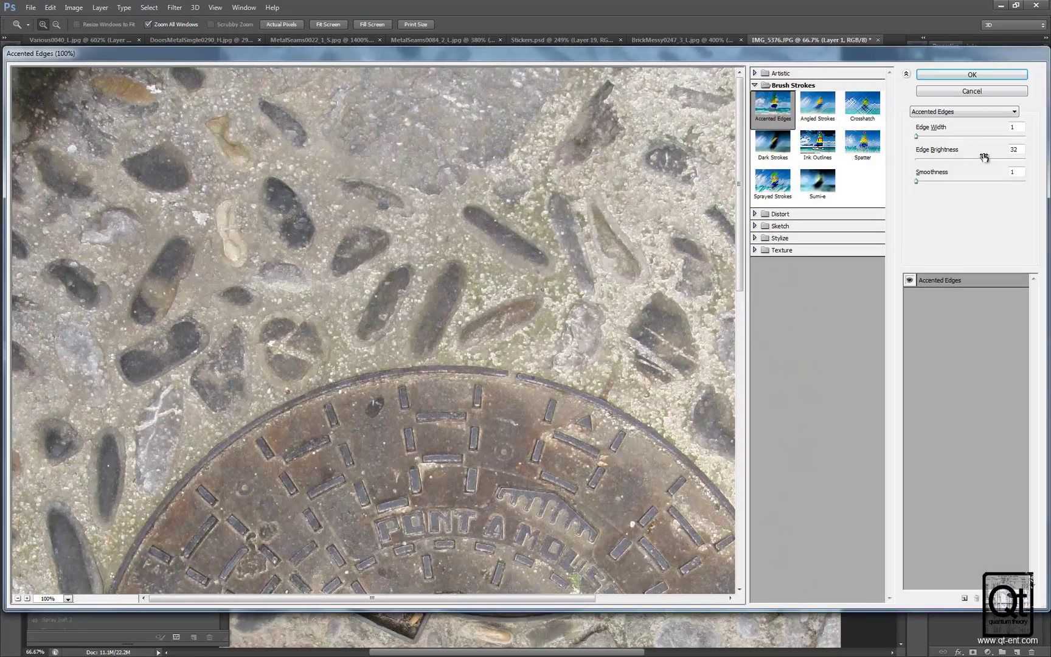
{"action": "left_click_drag", "start_coordinate": [986, 159], "coordinate": [923, 140]}
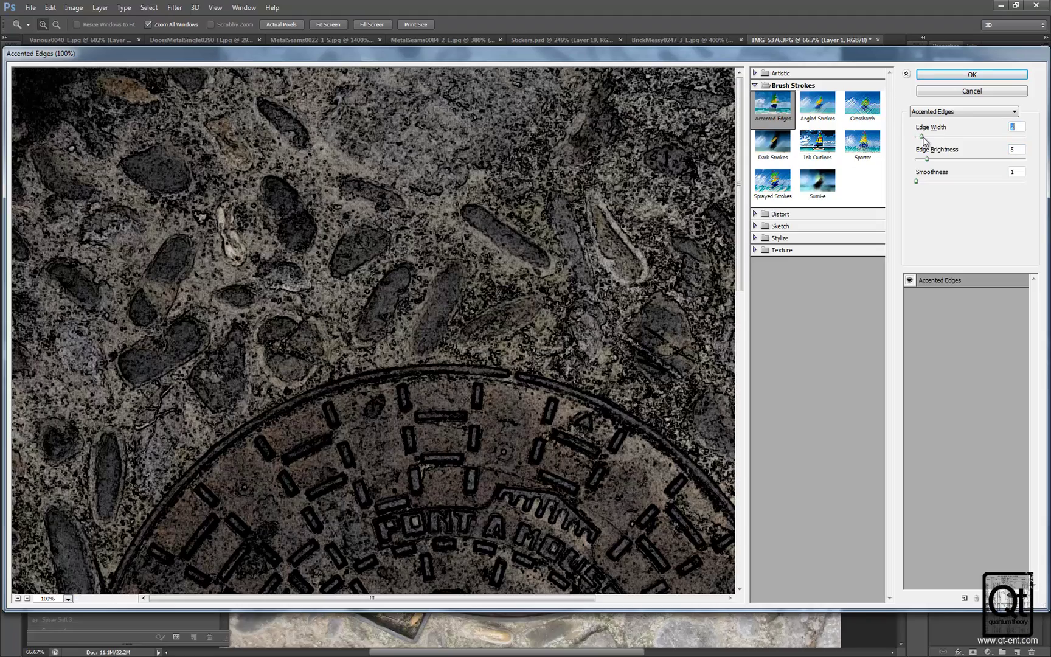
{"action": "left_click", "coordinate": [952, 76]}
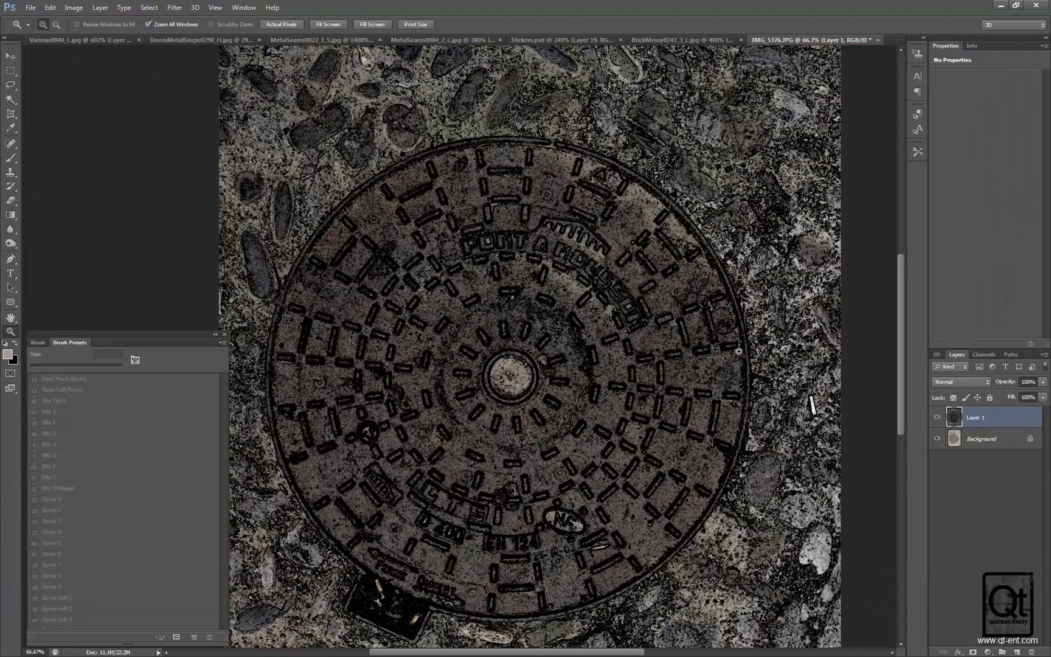
Desaturate the dark copy, give it a black layer mask and set its blend mode to Overlay.
{"action": "key", "text": "ctrl+shift+m"}
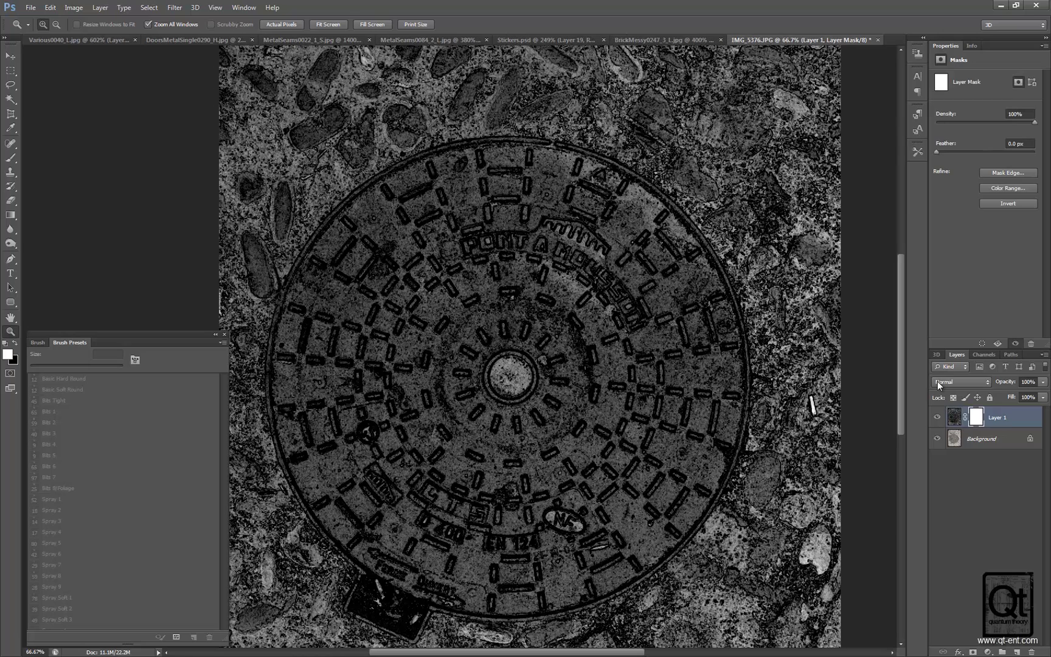
{"action": "key", "text": "ctrl+i"}
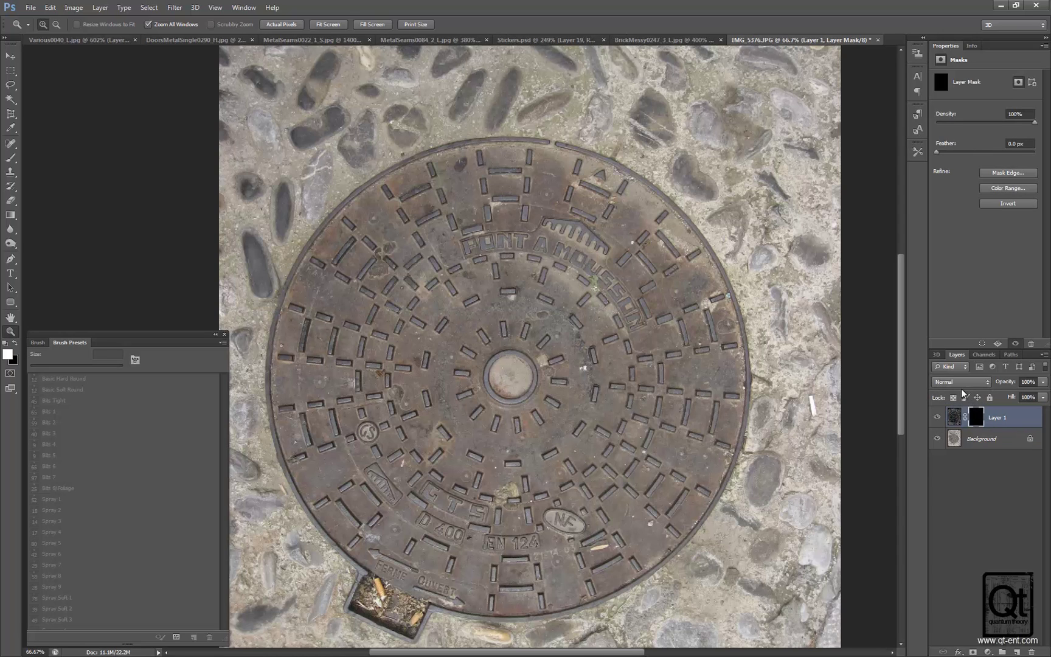
{"action": "left_click", "coordinate": [959, 384]}
{"action": "left_click", "coordinate": [944, 240]}
Duplicate the Background again above the dark copy and apply Accented Edges with edge width 2, brightness 33 and smoothness 1.
{"action": "left_click", "coordinate": [997, 443]}
{"action": "key", "text": "ctrl+j"}
{"action": "left_click_drag", "start_coordinate": [997, 446], "coordinate": [962, 425]}
{"action": "left_click", "coordinate": [174, 7]}
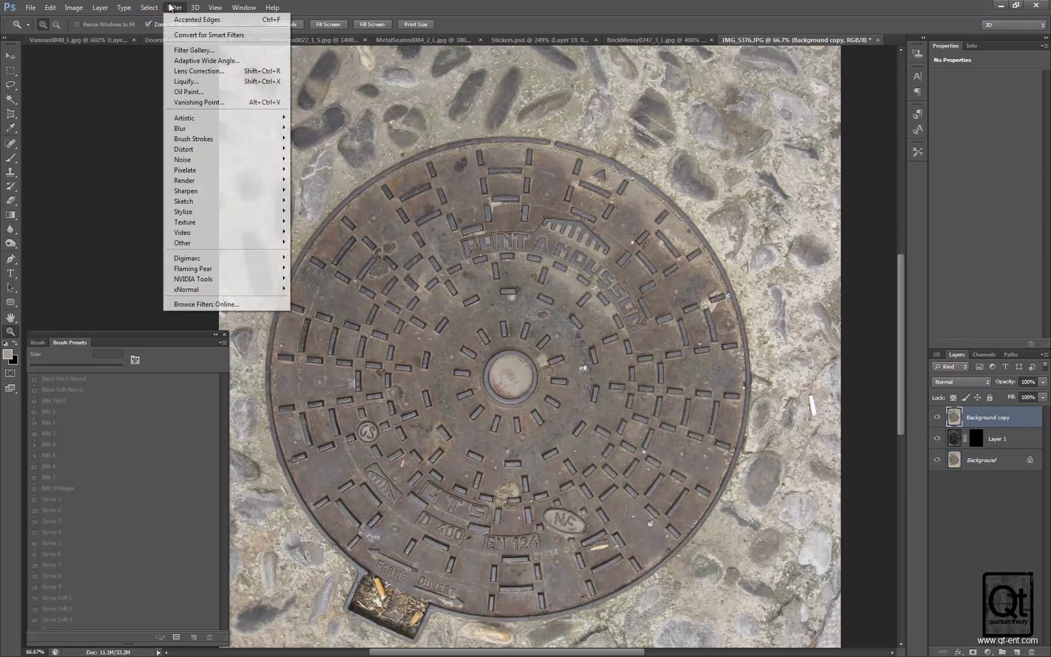
{"action": "mouse_move", "coordinate": [207, 139]}
{"action": "left_click", "coordinate": [148, 140]}
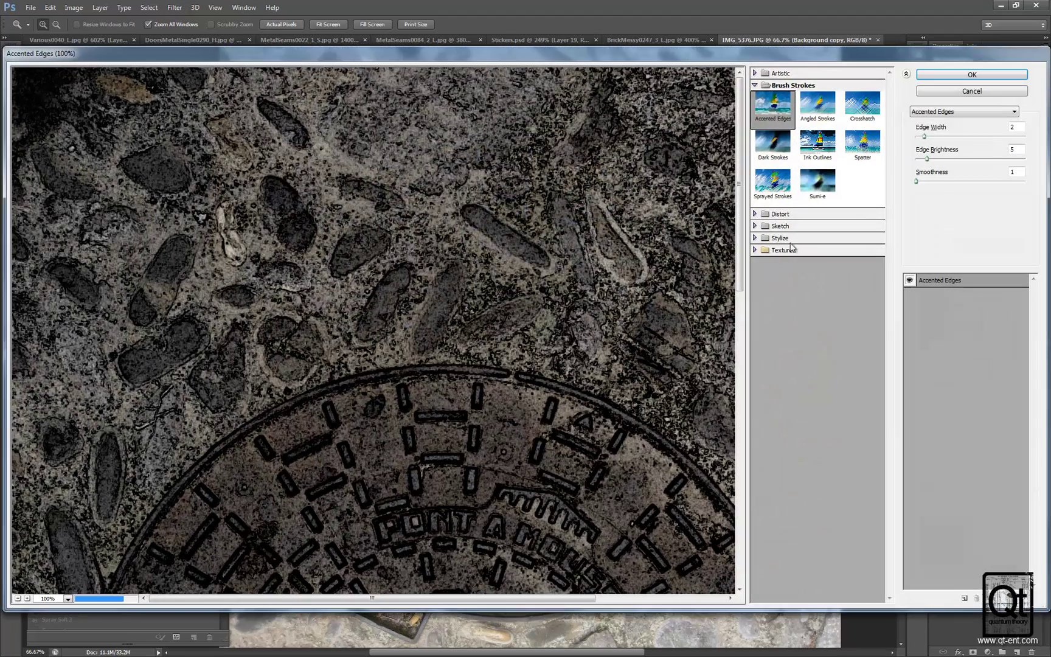
{"action": "left_click", "coordinate": [1005, 160]}
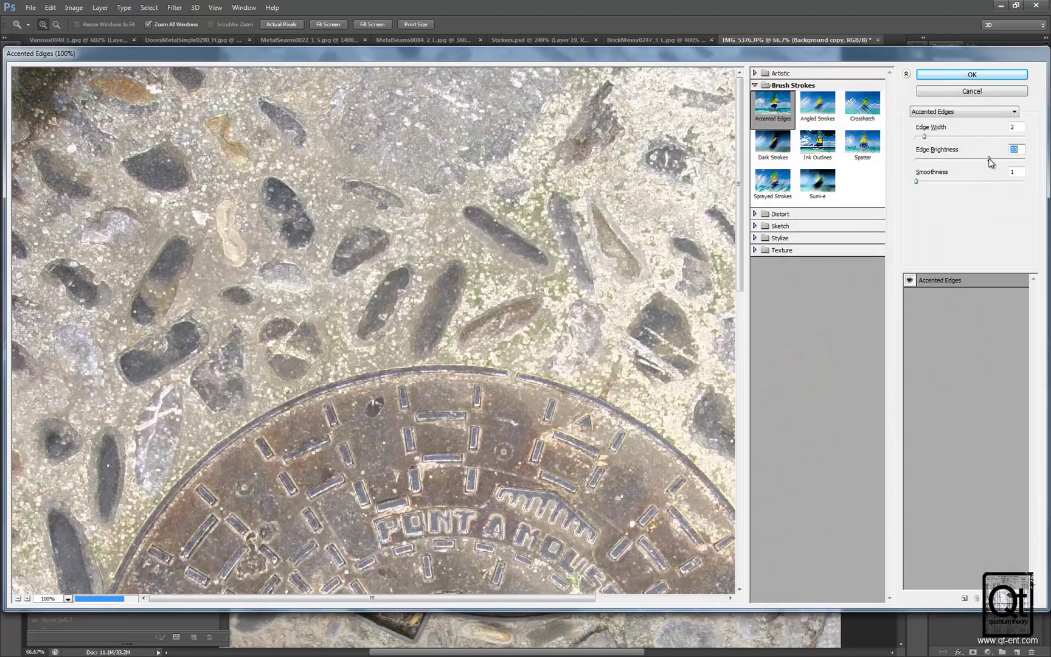
{"action": "left_click", "coordinate": [971, 74]}
Desaturate the light copy, set it to Overlay and give it a black layer mask.
{"action": "left_click", "coordinate": [960, 381]}
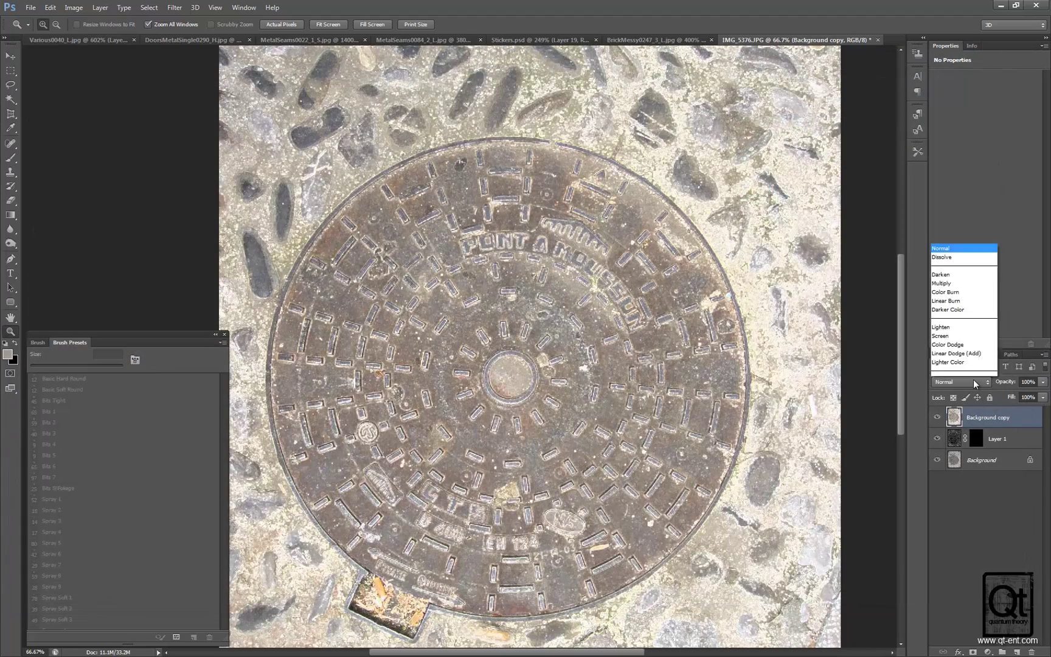
{"action": "left_click", "coordinate": [984, 417]}
{"action": "key", "text": "ctrl+shift+m"}
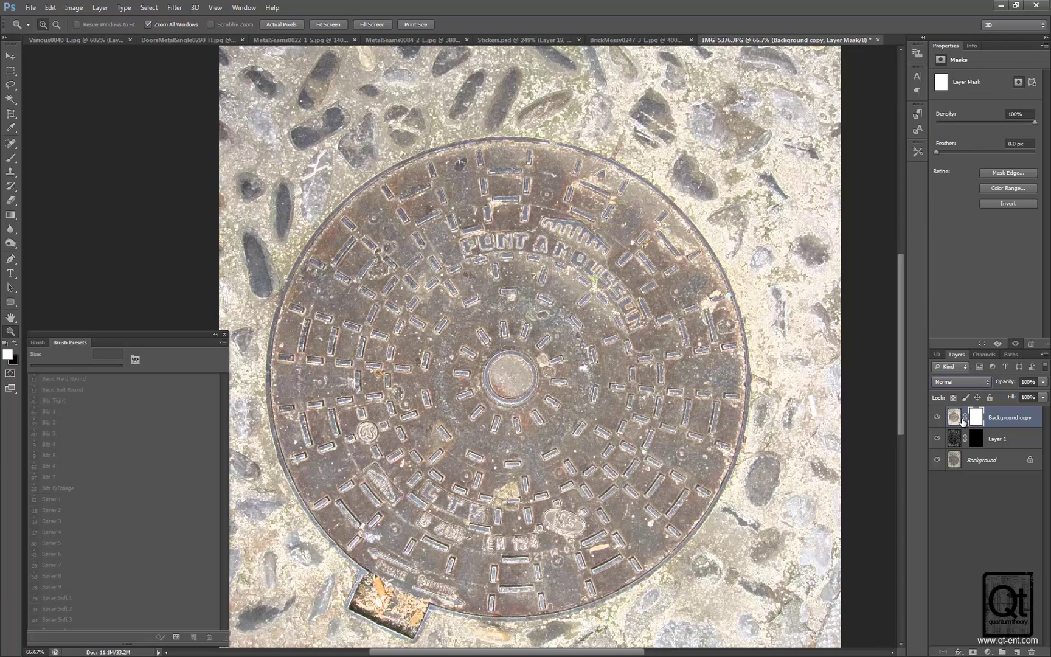
{"action": "left_click", "coordinate": [957, 417]}
{"action": "key", "text": "ctrl+shift+u"}
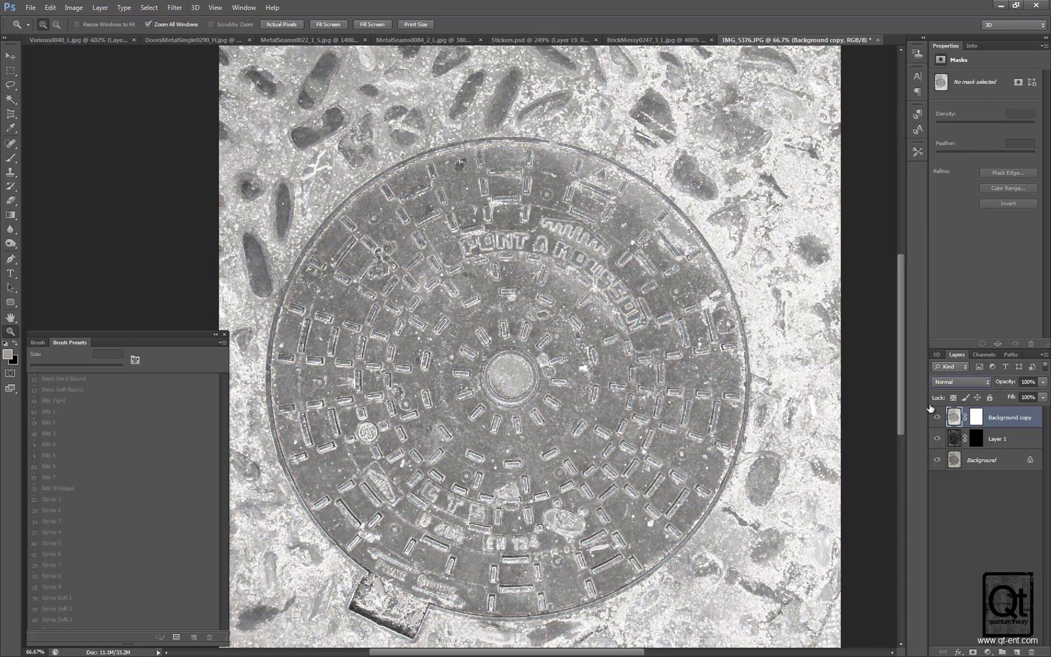
{"action": "left_click", "coordinate": [966, 382]}
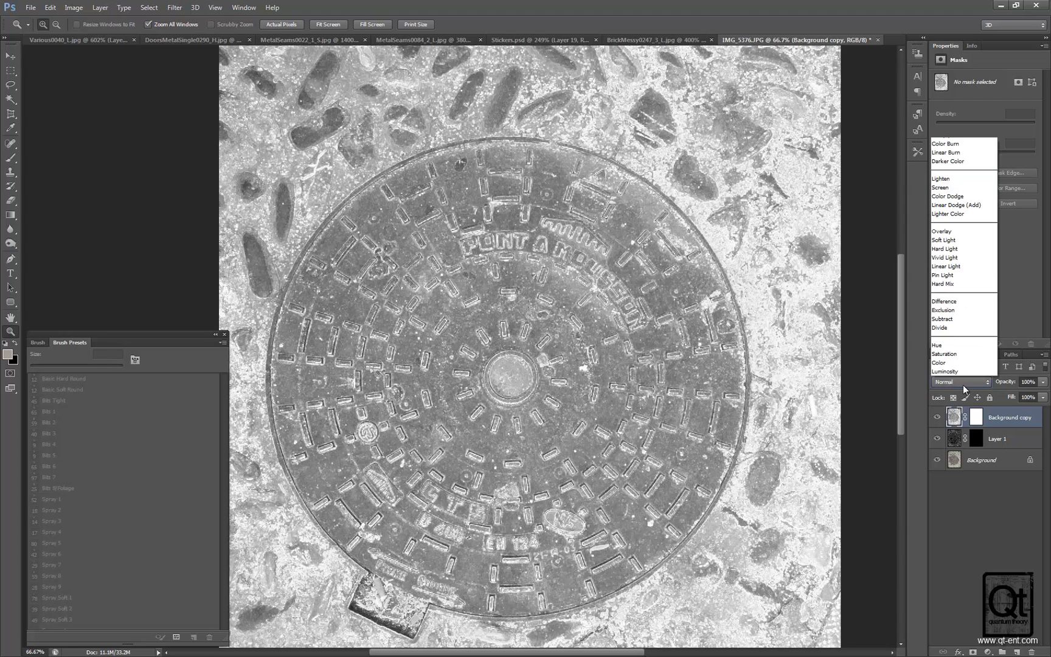
{"action": "left_click", "coordinate": [964, 230]}
{"action": "left_click", "coordinate": [976, 417]}
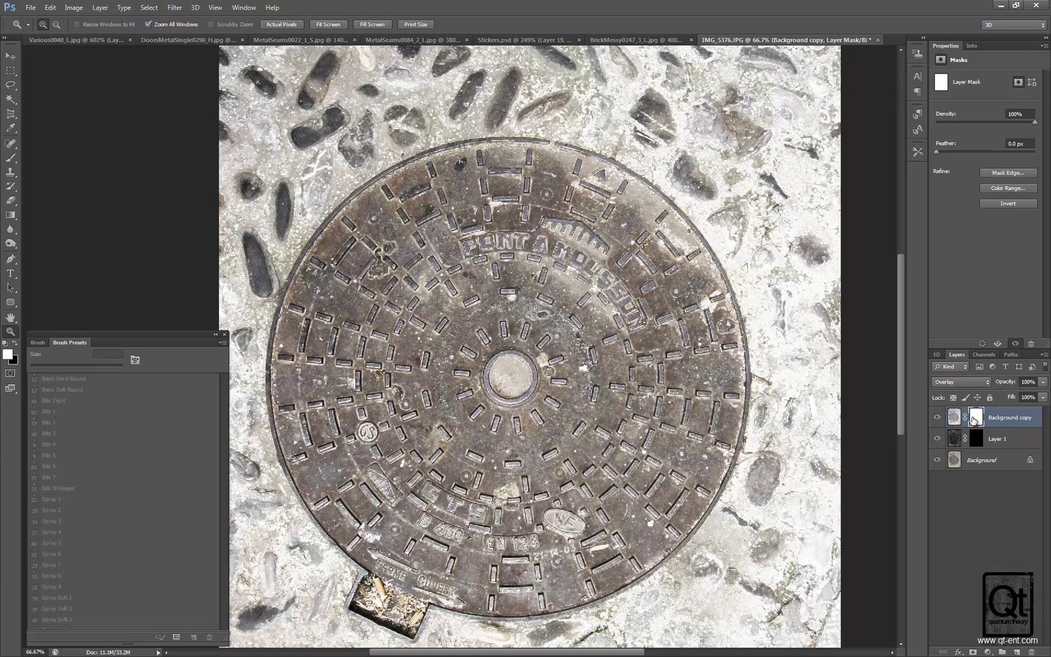
{"action": "key", "text": "ctrl+i"}
At 245% zoom, paint white highlights onto the raised bars around the upper half of the centre ring on the light copy's mask.
{"action": "left_click_drag", "start_coordinate": [421, 301], "coordinate": [620, 459]}
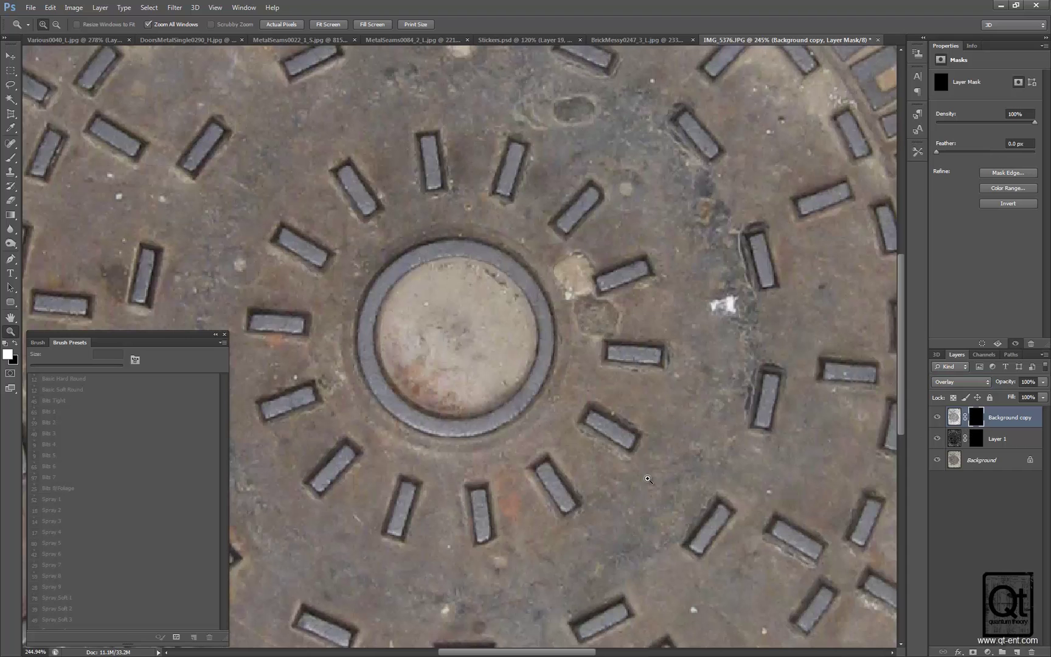
{"action": "left_click_drag", "start_coordinate": [558, 230], "coordinate": [588, 344]}
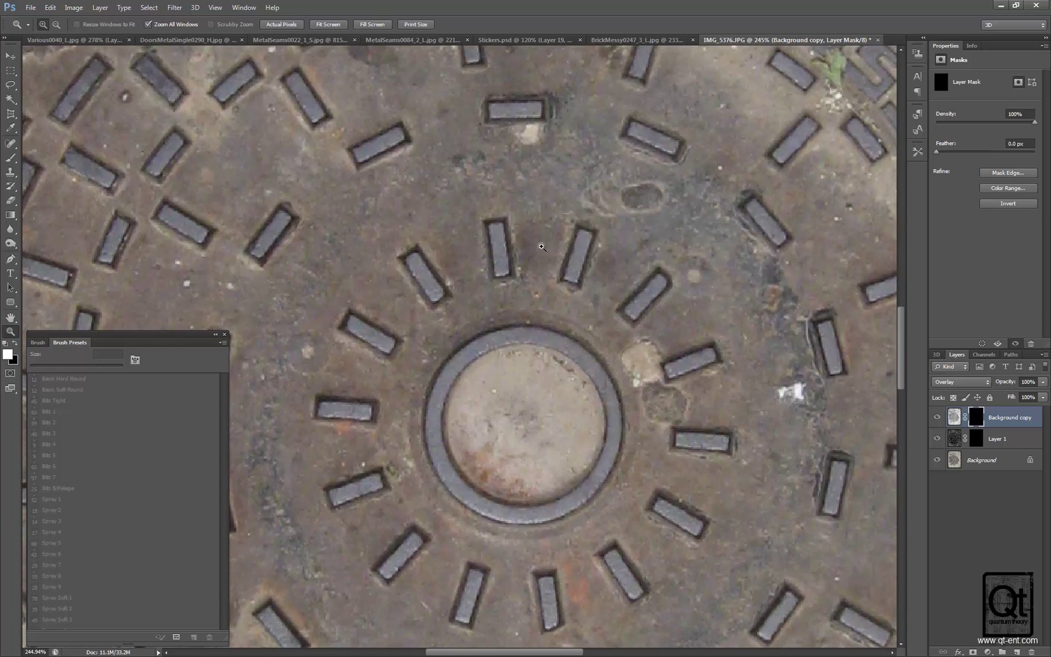
{"action": "key", "text": "b"}
{"action": "left_click_drag", "start_coordinate": [592, 234], "coordinate": [576, 258]}
{"action": "mouse_move", "coordinate": [554, 309]}
{"action": "left_mouse_down"}
{"action": "mouse_move", "coordinate": [565, 262]}
{"action": "mouse_move", "coordinate": [523, 264]}
{"action": "mouse_move", "coordinate": [534, 268]}
{"action": "mouse_move", "coordinate": [514, 272]}
{"action": "mouse_move", "coordinate": [510, 298]}
{"action": "left_mouse_up"}
{"action": "mouse_move", "coordinate": [653, 313]}
{"action": "left_mouse_down"}
{"action": "mouse_move", "coordinate": [675, 313]}
{"action": "mouse_move", "coordinate": [671, 303]}
{"action": "left_mouse_up"}
{"action": "mouse_move", "coordinate": [660, 382]}
{"action": "left_mouse_down"}
{"action": "mouse_move", "coordinate": [591, 362]}
{"action": "mouse_move", "coordinate": [648, 358]}
{"action": "mouse_move", "coordinate": [633, 366]}
{"action": "left_mouse_up"}
{"action": "key", "text": "x"}
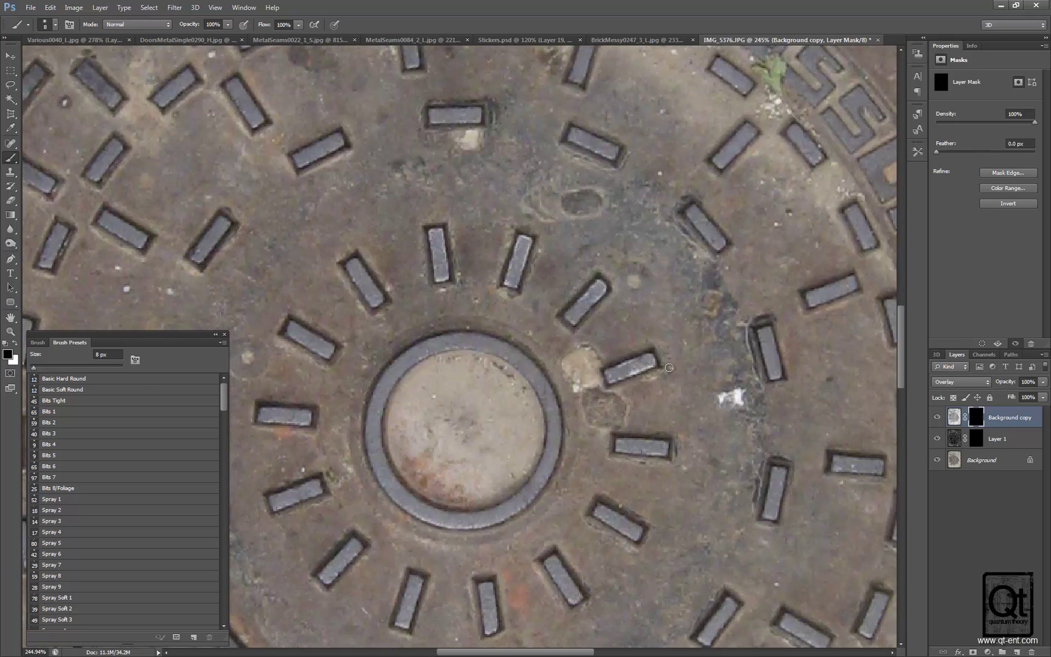
{"action": "scroll", "coordinate": [582, 309], "scroll_direction": "left", "scroll_amount": 4}
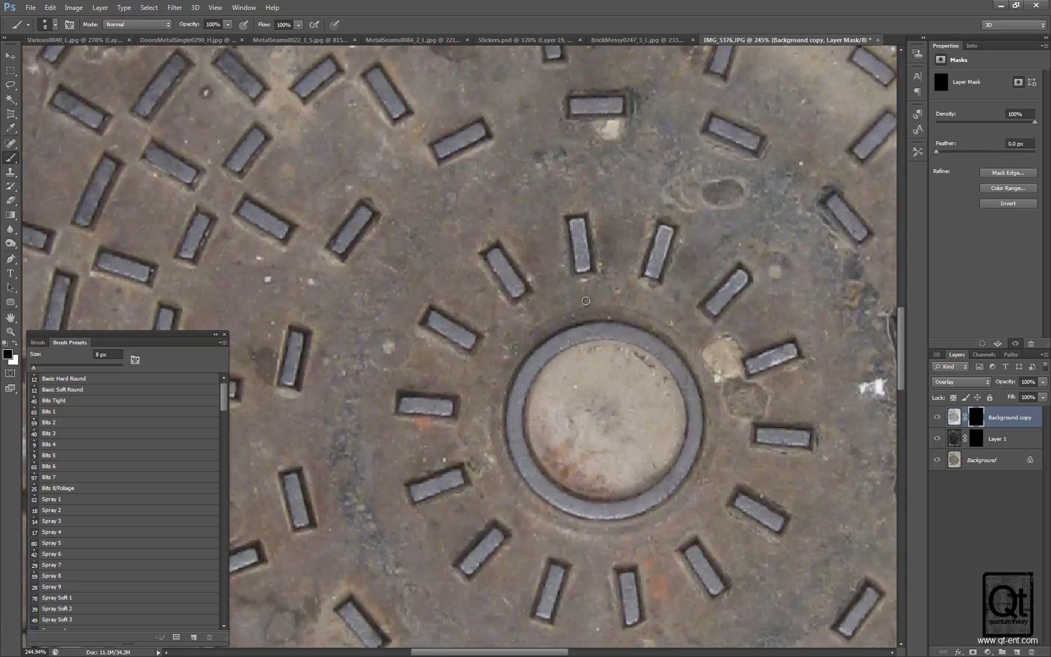
{"action": "left_click_drag", "start_coordinate": [423, 319], "coordinate": [483, 322]}
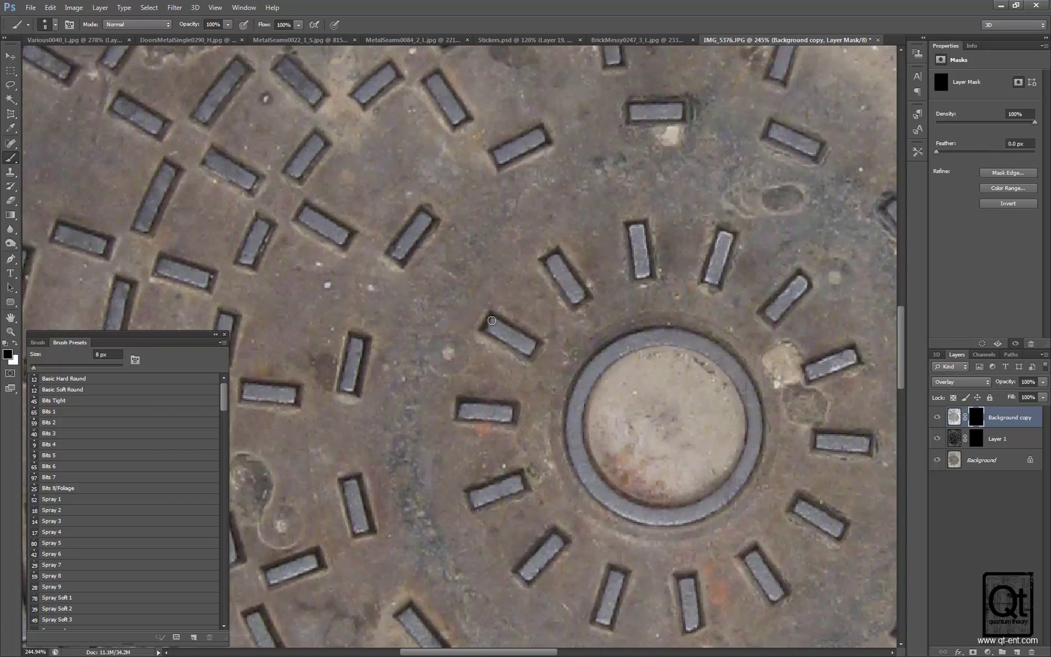
{"action": "key", "text": "x"}
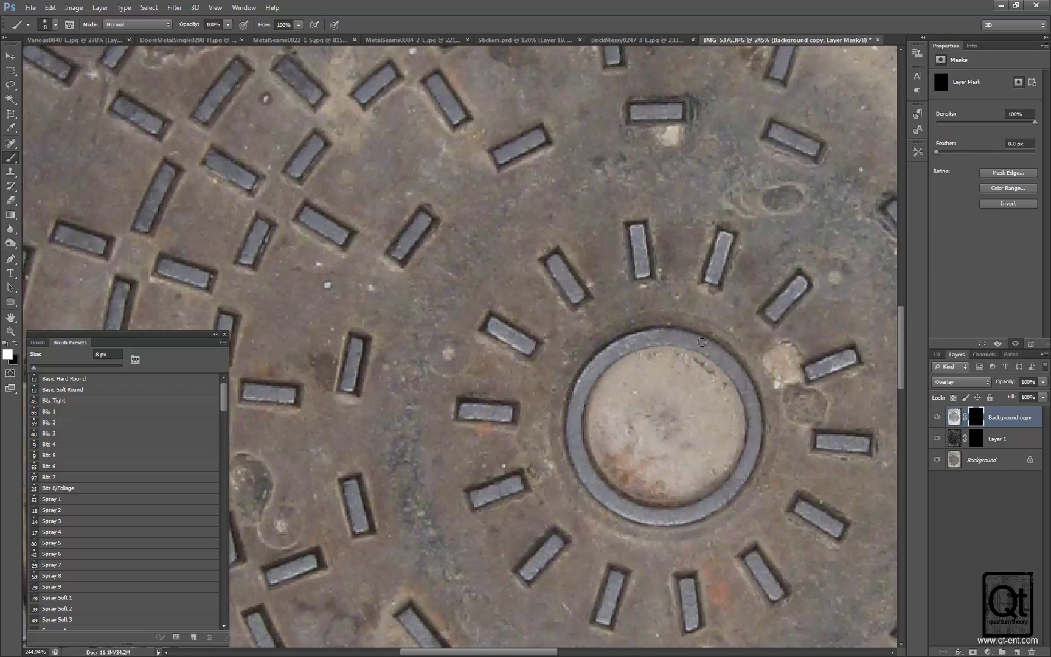
Paint white on the dark copy's mask to darken the centre ring's inner edge and the raised bars below the ring.
{"action": "left_click", "coordinate": [975, 443]}
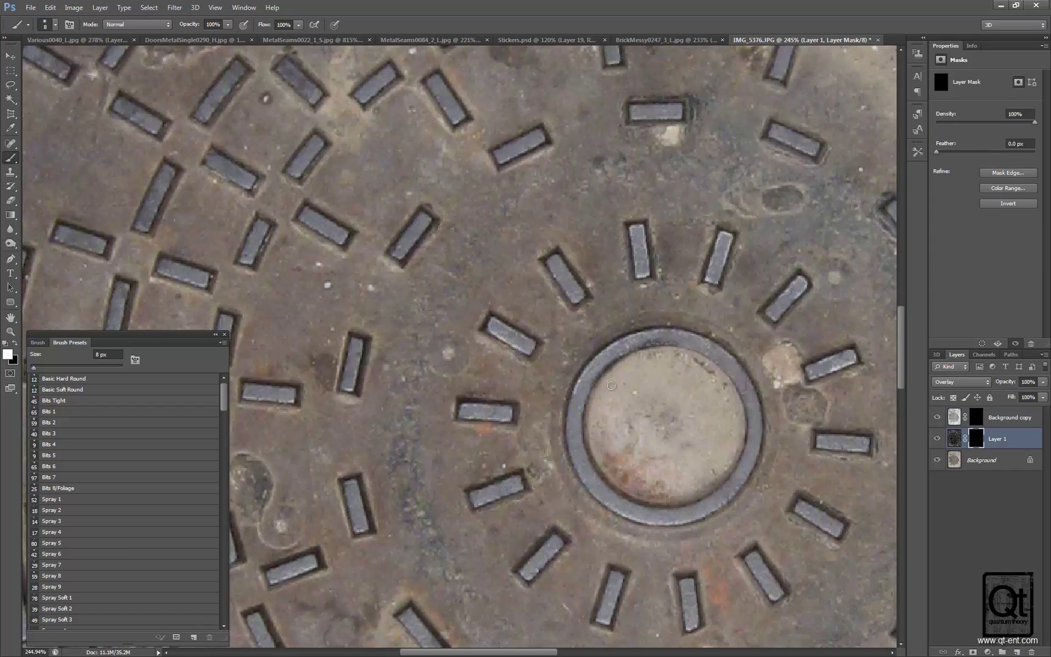
{"action": "left_click_drag", "start_coordinate": [597, 389], "coordinate": [594, 447]}
{"action": "mouse_move", "coordinate": [639, 504]}
{"action": "left_mouse_down"}
{"action": "mouse_move", "coordinate": [599, 450]}
{"action": "mouse_move", "coordinate": [630, 447]}
{"action": "mouse_move", "coordinate": [675, 310]}
{"action": "left_mouse_up"}
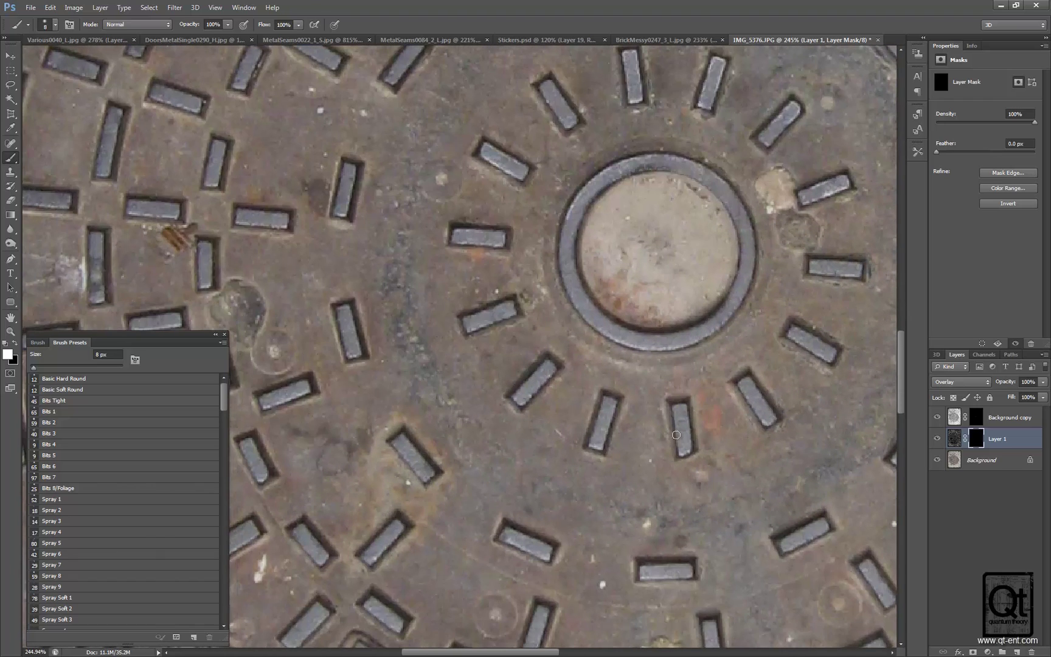
{"action": "mouse_move", "coordinate": [681, 452]}
{"action": "left_mouse_down"}
{"action": "mouse_move", "coordinate": [695, 460]}
{"action": "mouse_move", "coordinate": [675, 406]}
{"action": "left_mouse_up"}
{"action": "key", "text": "x"}
{"action": "key", "text": "x"}
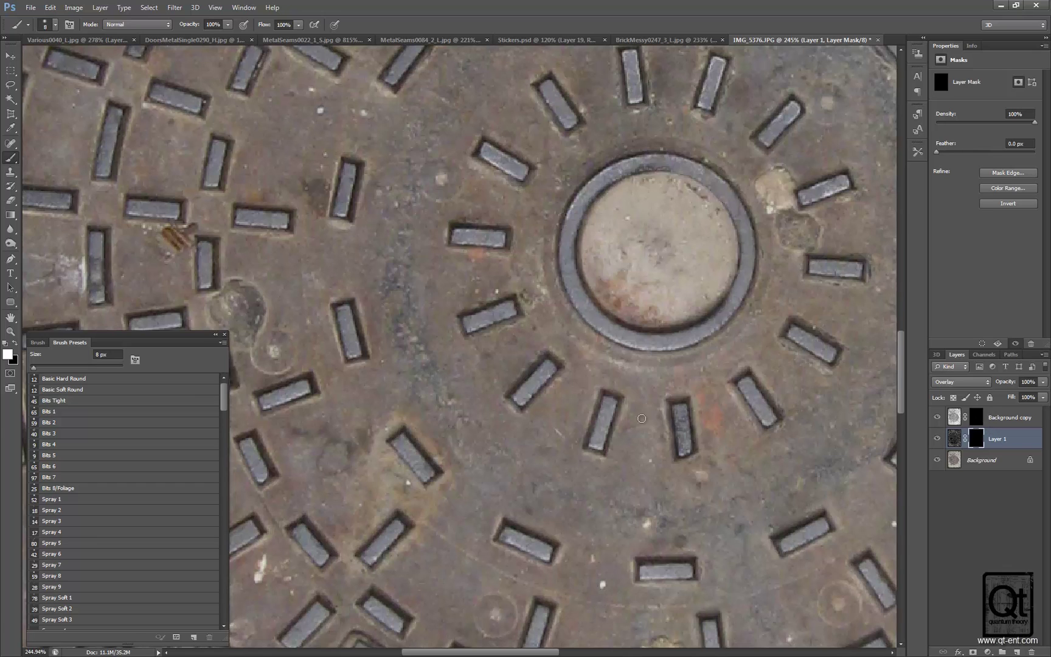
{"action": "mouse_move", "coordinate": [607, 440]}
{"action": "left_mouse_down"}
{"action": "mouse_move", "coordinate": [611, 410]}
{"action": "mouse_move", "coordinate": [589, 455]}
{"action": "mouse_move", "coordinate": [599, 414]}
{"action": "left_mouse_up"}
{"action": "left_click_drag", "start_coordinate": [616, 454], "coordinate": [628, 299]}
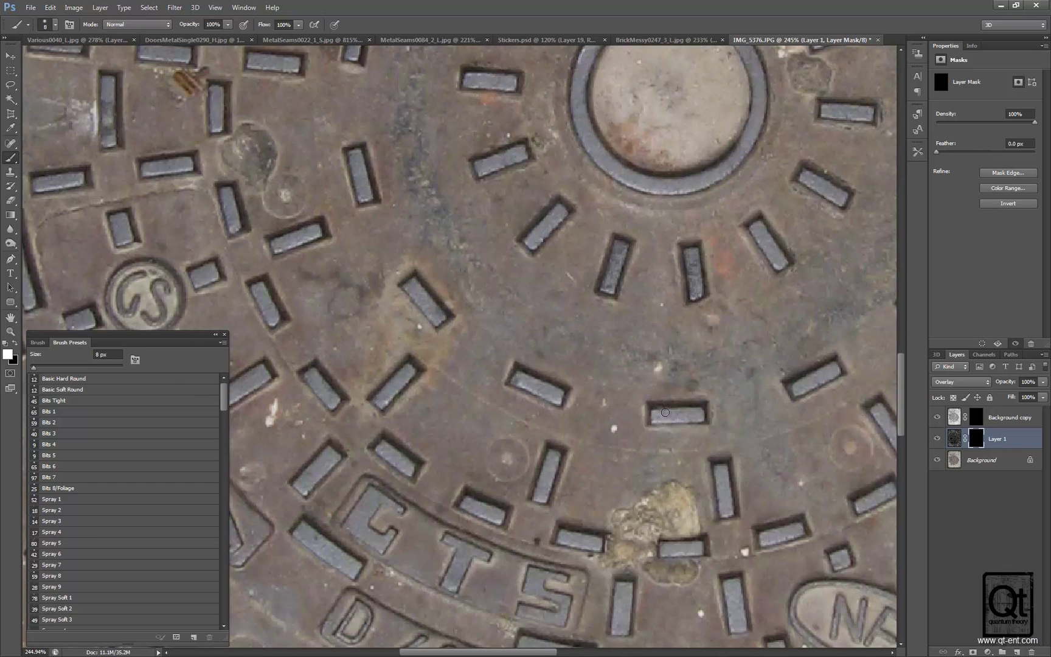
{"action": "left_click_drag", "start_coordinate": [665, 413], "coordinate": [701, 416]}
Paint highlights onto the second row of bars below the centre ring on the light copy's mask.
{"action": "left_click", "coordinate": [975, 416]}
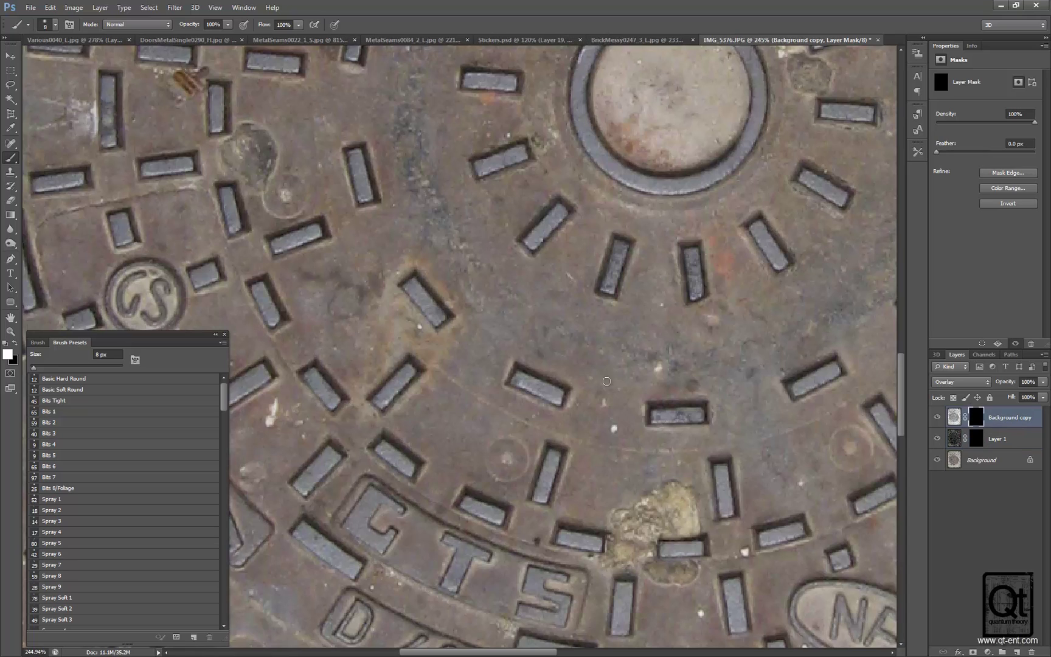
{"action": "mouse_move", "coordinate": [561, 392]}
{"action": "left_mouse_down"}
{"action": "mouse_move", "coordinate": [513, 376]}
{"action": "mouse_move", "coordinate": [551, 384]}
{"action": "left_mouse_up"}
{"action": "mouse_move", "coordinate": [689, 412]}
{"action": "left_mouse_down"}
{"action": "mouse_move", "coordinate": [655, 412]}
{"action": "mouse_move", "coordinate": [669, 413]}
{"action": "left_mouse_up"}
{"action": "left_click_drag", "start_coordinate": [748, 402], "coordinate": [676, 411]}
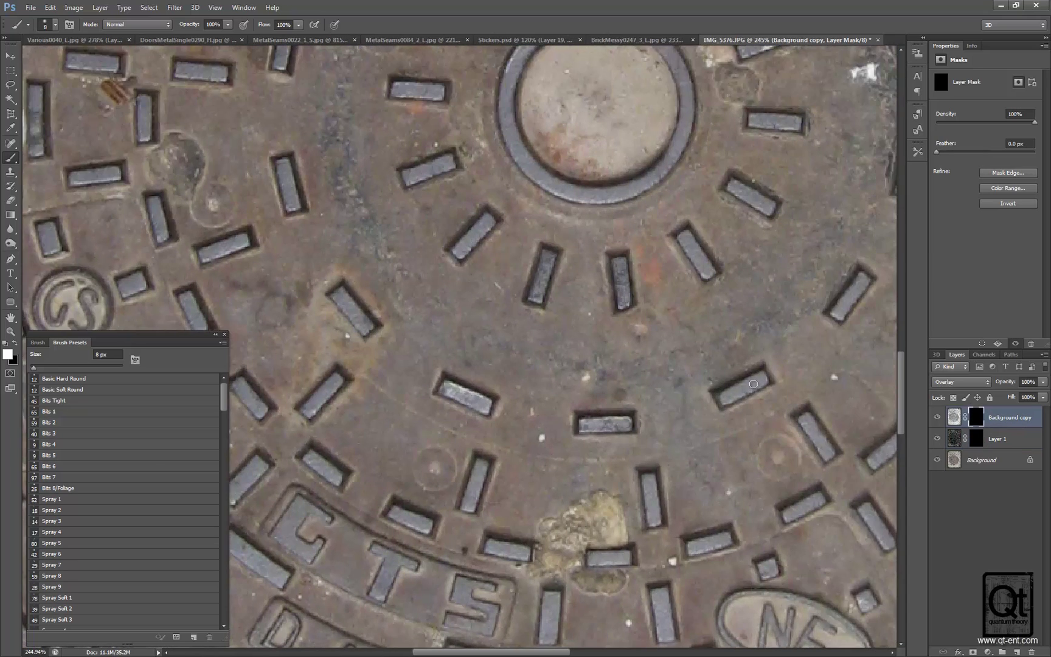
{"action": "mouse_move", "coordinate": [757, 379]}
{"action": "left_mouse_down"}
{"action": "mouse_move", "coordinate": [741, 383]}
{"action": "mouse_move", "coordinate": [763, 370]}
{"action": "left_mouse_up"}
{"action": "mouse_move", "coordinate": [720, 373]}
{"action": "left_mouse_down"}
{"action": "mouse_move", "coordinate": [586, 469]}
{"action": "mouse_move", "coordinate": [700, 403]}
{"action": "mouse_move", "coordinate": [738, 367]}
{"action": "left_mouse_up"}
Paint highlights onto the outer bars to the right of the centre ring on the light copy's mask.
{"action": "scroll", "coordinate": [737, 367], "scroll_direction": "right", "scroll_amount": 3}
{"action": "scroll", "coordinate": [738, 366], "scroll_direction": "up", "scroll_amount": 4}
{"action": "left_click_drag", "start_coordinate": [728, 314], "coordinate": [720, 317]}
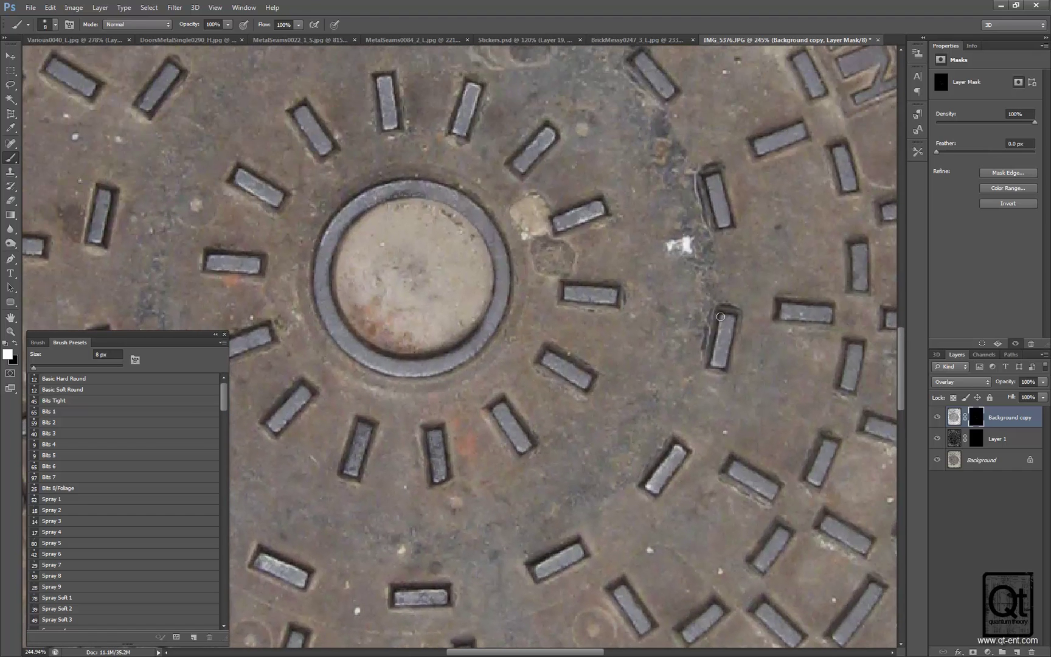
{"action": "scroll", "coordinate": [726, 268], "scroll_direction": "right", "scroll_amount": 1}
{"action": "scroll", "coordinate": [726, 269], "scroll_direction": "up", "scroll_amount": 4}
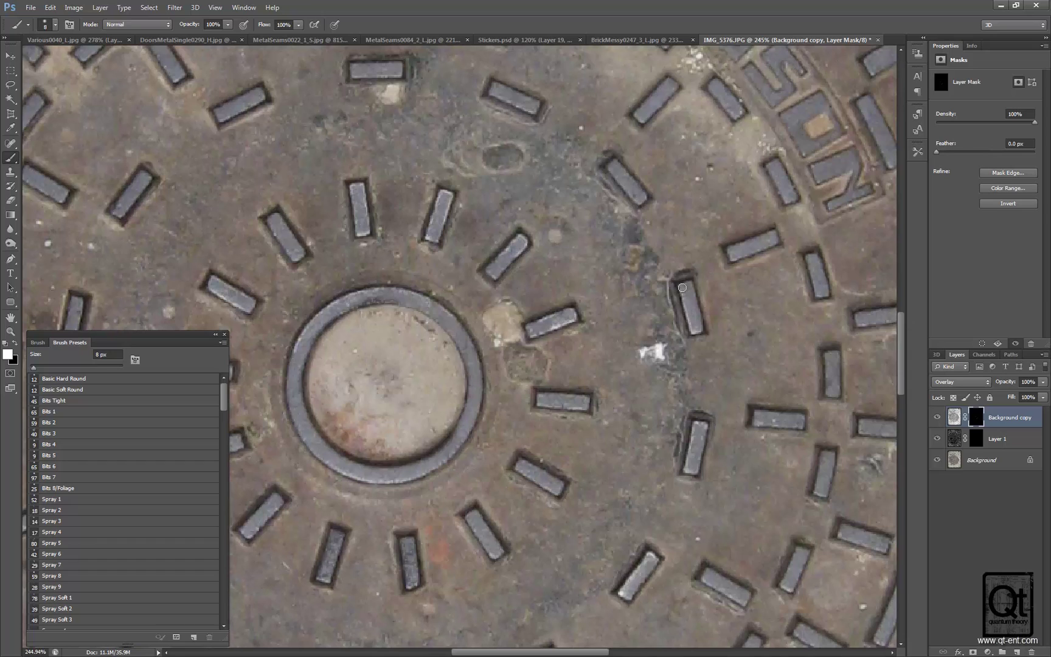
{"action": "scroll", "coordinate": [643, 235], "scroll_direction": "up", "scroll_amount": 3}
{"action": "scroll", "coordinate": [635, 256], "scroll_direction": "left", "scroll_amount": 1}
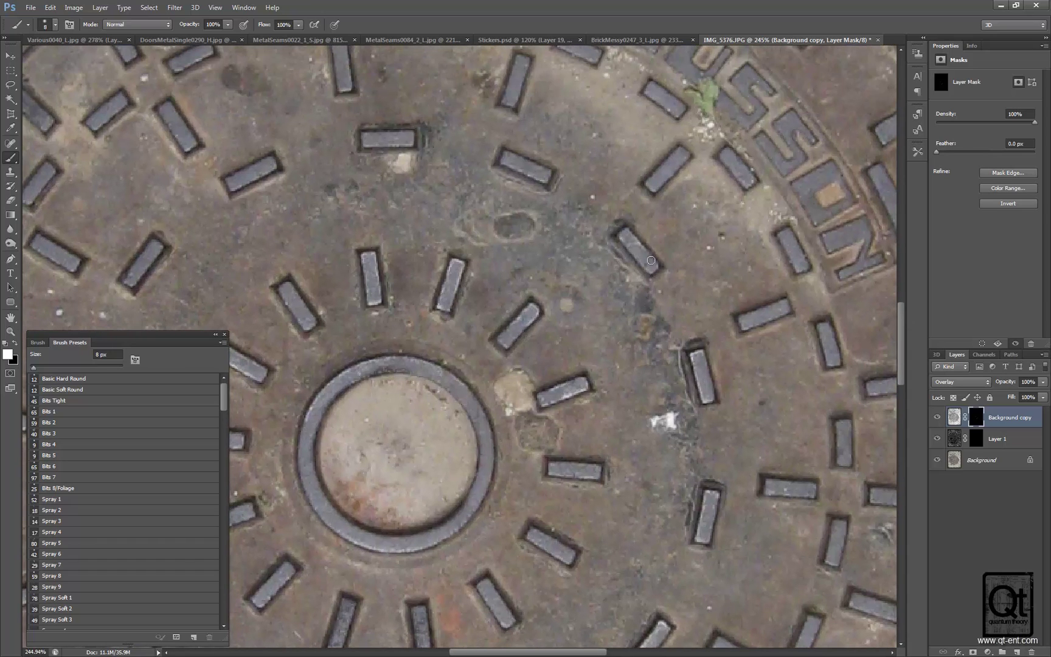
Continue the light copy's mask highlights on the outer bars above and to the upper left of the centre ring.
{"action": "scroll", "coordinate": [585, 204], "scroll_direction": "up", "scroll_amount": 3}
{"action": "scroll", "coordinate": [585, 204], "scroll_direction": "left", "scroll_amount": 3}
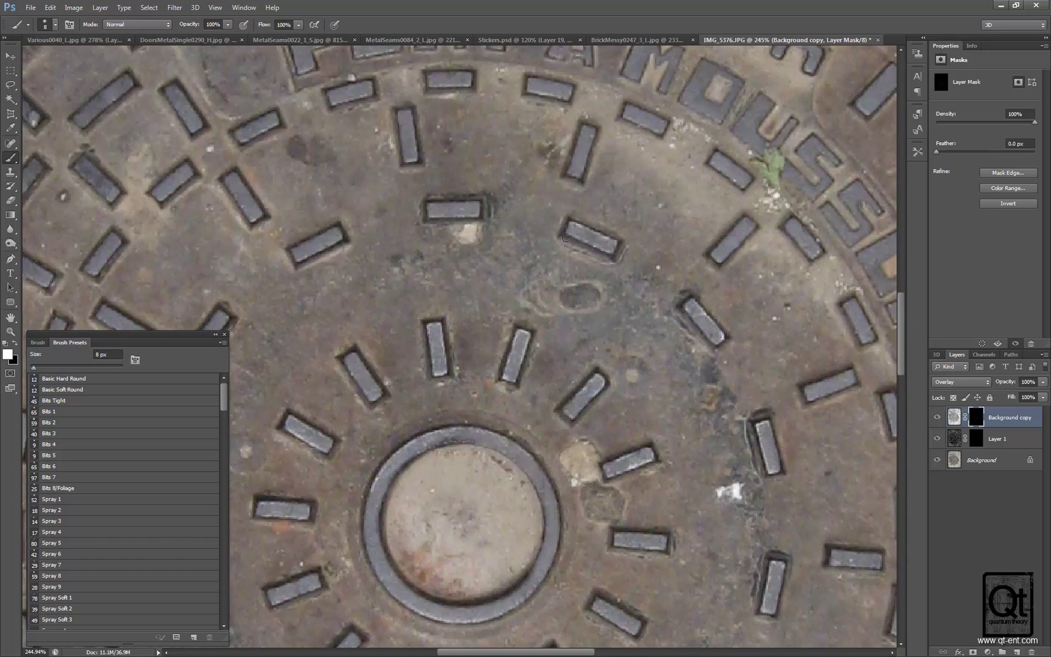
{"action": "scroll", "coordinate": [473, 240], "scroll_direction": "left", "scroll_amount": 7}
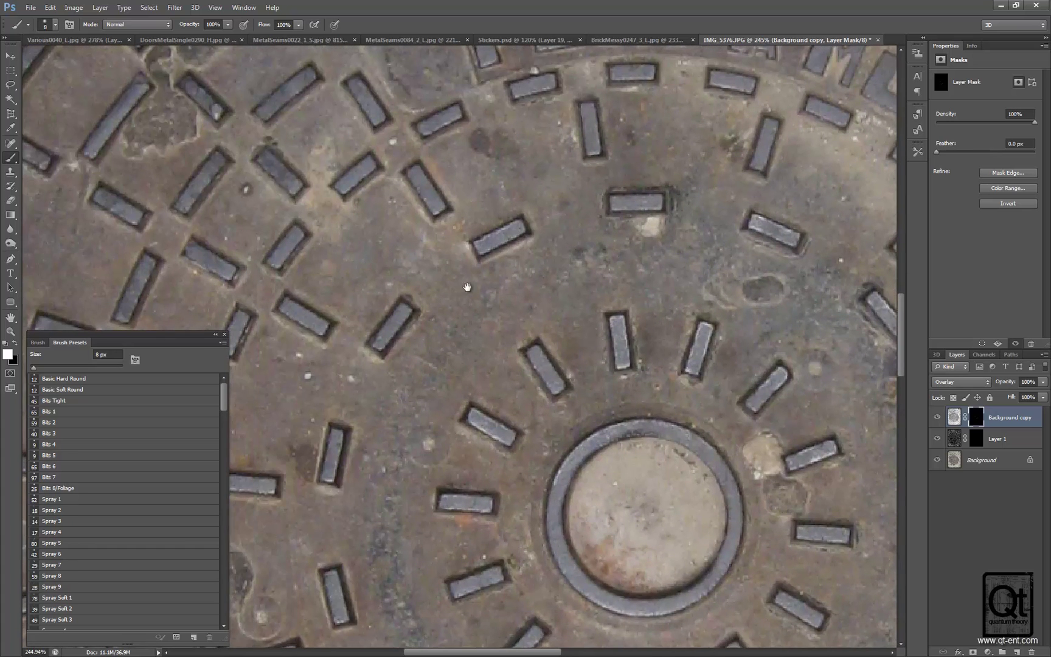
{"action": "mouse_move", "coordinate": [403, 313]}
{"action": "left_mouse_down"}
{"action": "mouse_move", "coordinate": [494, 261]}
{"action": "mouse_move", "coordinate": [464, 295]}
{"action": "left_mouse_up"}
{"action": "left_click_drag", "start_coordinate": [490, 254], "coordinate": [506, 259]}
{"action": "left_click_drag", "start_coordinate": [469, 304], "coordinate": [540, 290]}
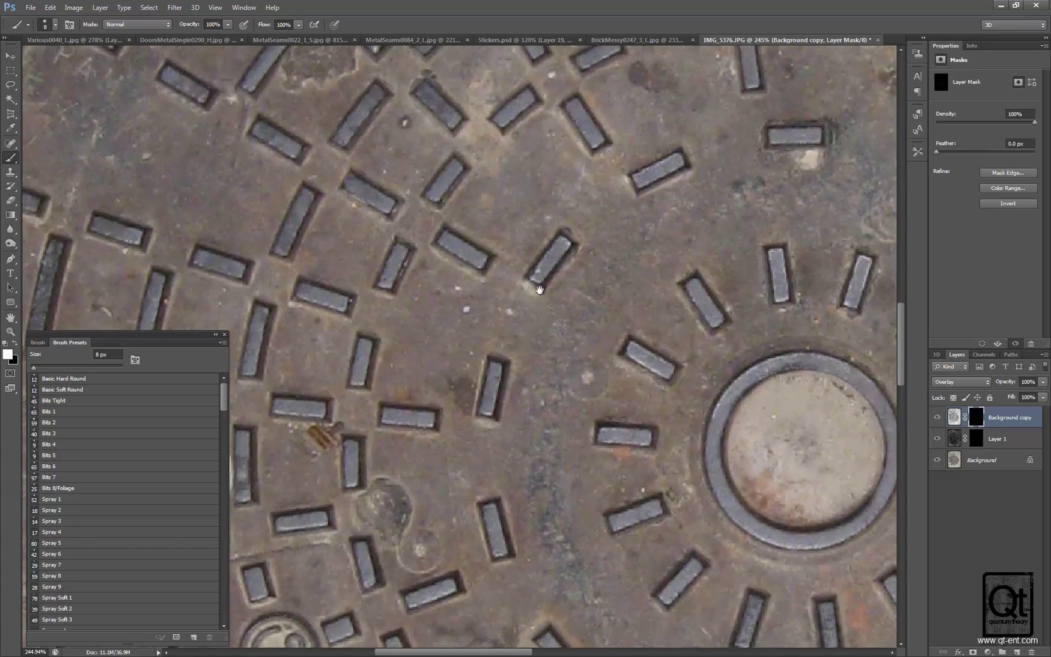
{"action": "mouse_move", "coordinate": [490, 255]}
{"action": "left_mouse_down"}
{"action": "mouse_move", "coordinate": [449, 233]}
{"action": "mouse_move", "coordinate": [464, 253]}
{"action": "left_mouse_up"}
Compare the manhole cover at 200% zoom with the light copy and the dark copy each hidden and shown.
{"action": "key", "text": "z"}
{"action": "left_click", "coordinate": [620, 320], "text": "alt"}
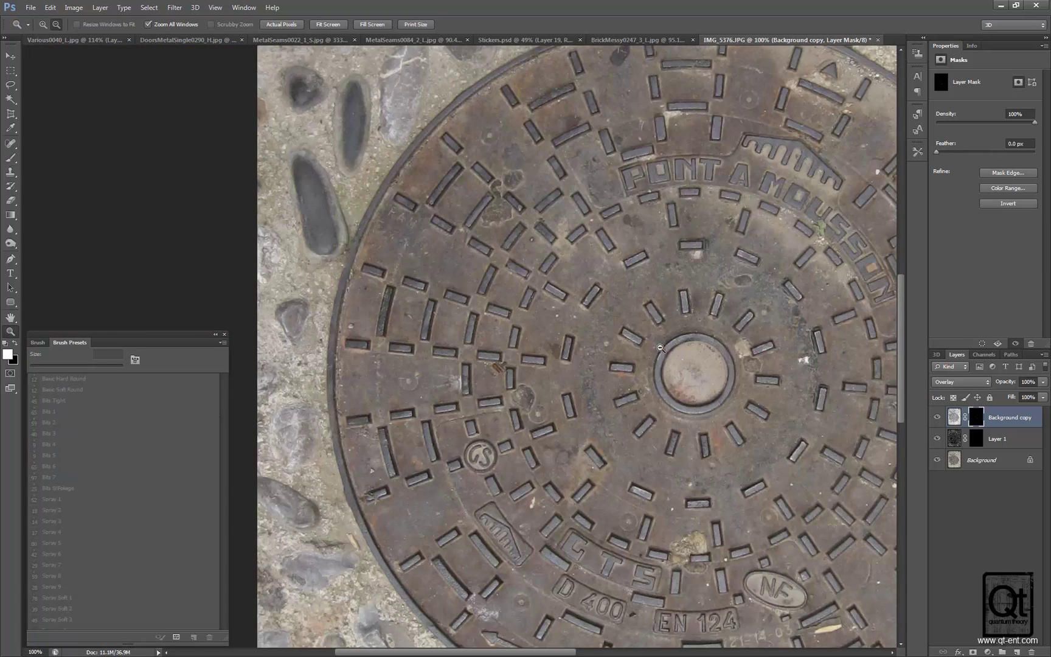
{"action": "left_click_drag", "start_coordinate": [715, 377], "coordinate": [623, 379]}
{"action": "left_click", "coordinate": [631, 385]}
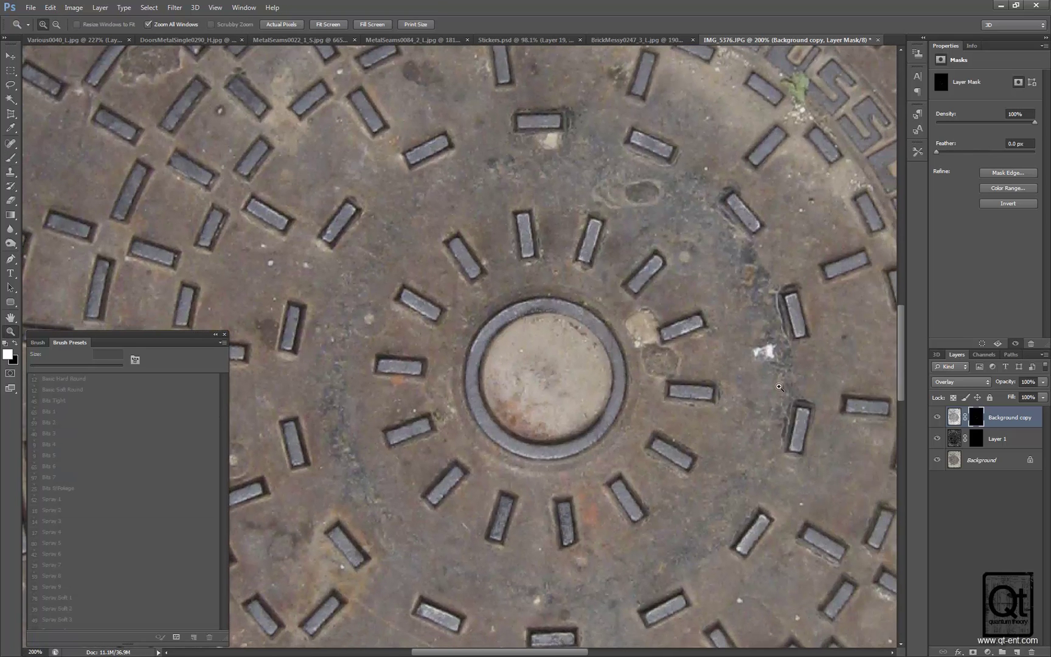
{"action": "left_click", "coordinate": [937, 418]}
{"action": "left_click", "coordinate": [936, 419]}
{"action": "left_click", "coordinate": [937, 438]}
{"action": "left_click", "coordinate": [938, 438]}
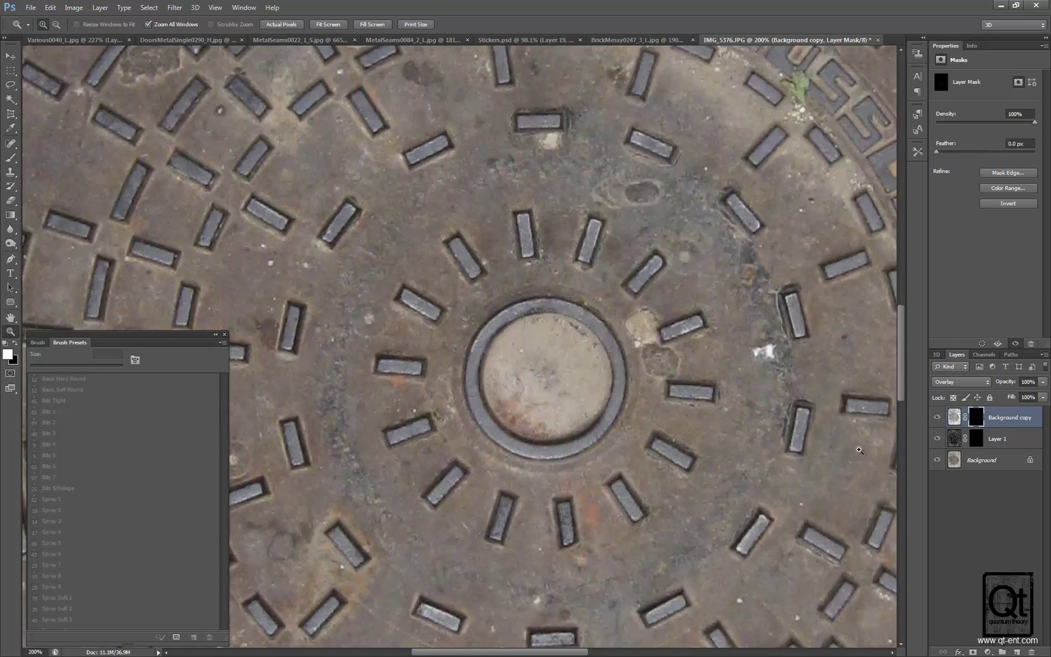